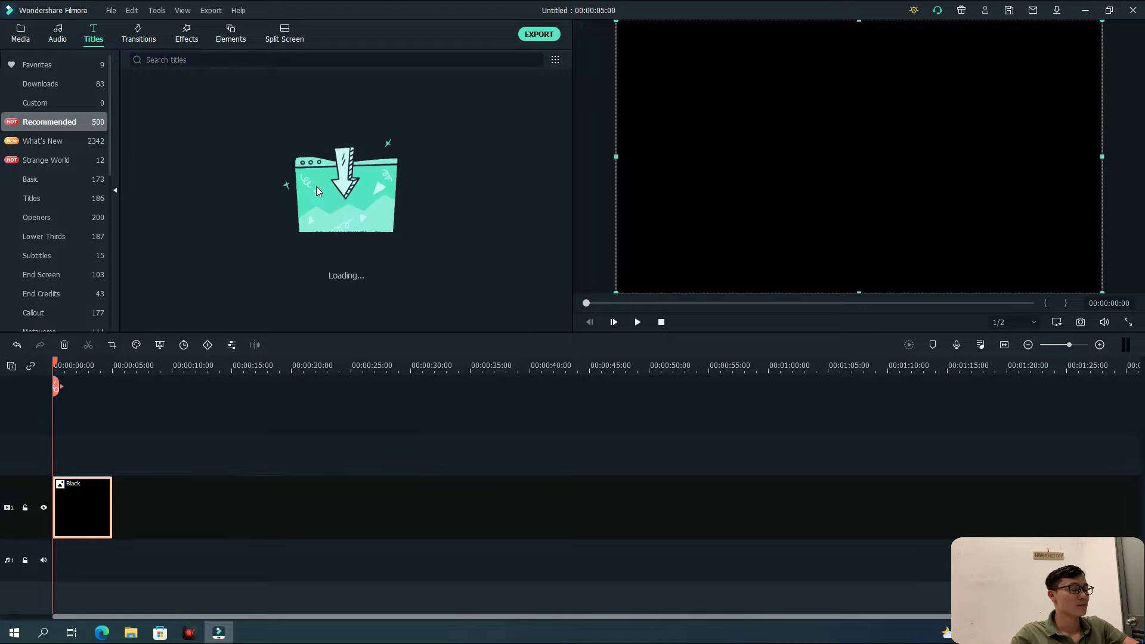
Add the Default Title from the favorite titles above the Black clip at the timeline start and open its advanced text editor
left_click(83, 89)
left_click(80, 69)
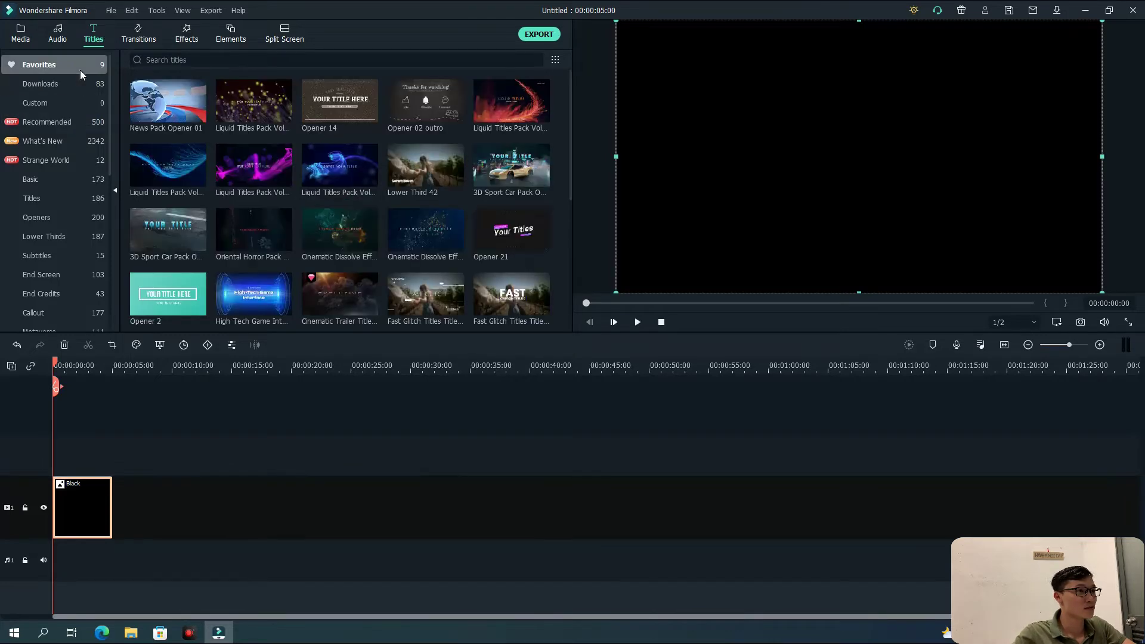
left_click_drag(497, 119, 36, 454)
double_click(731, 185)
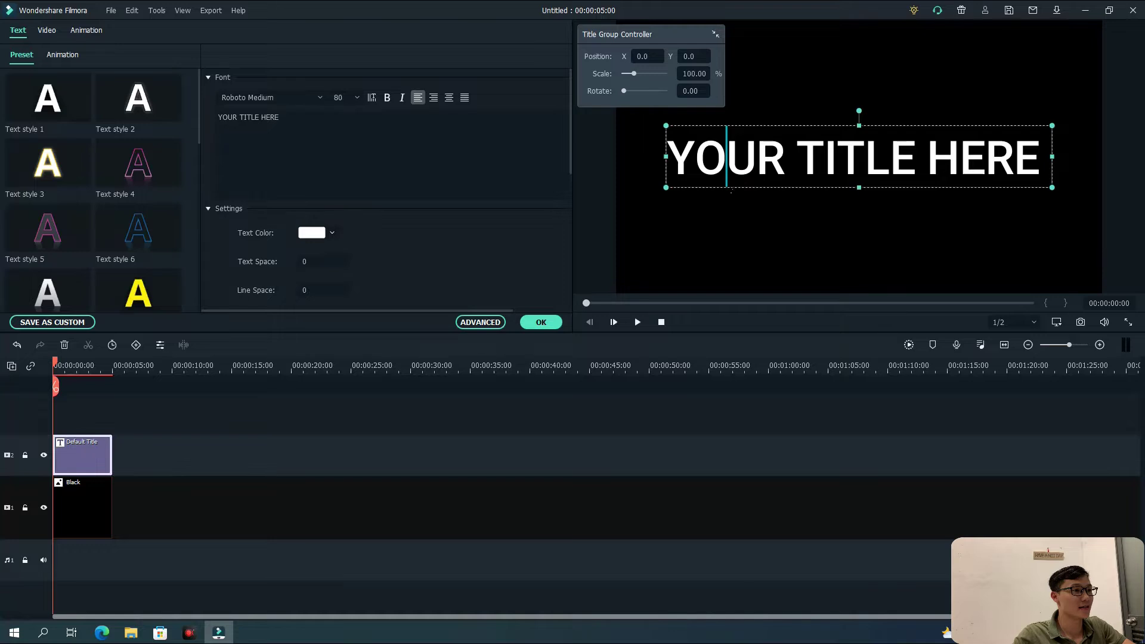
left_click(480, 322)
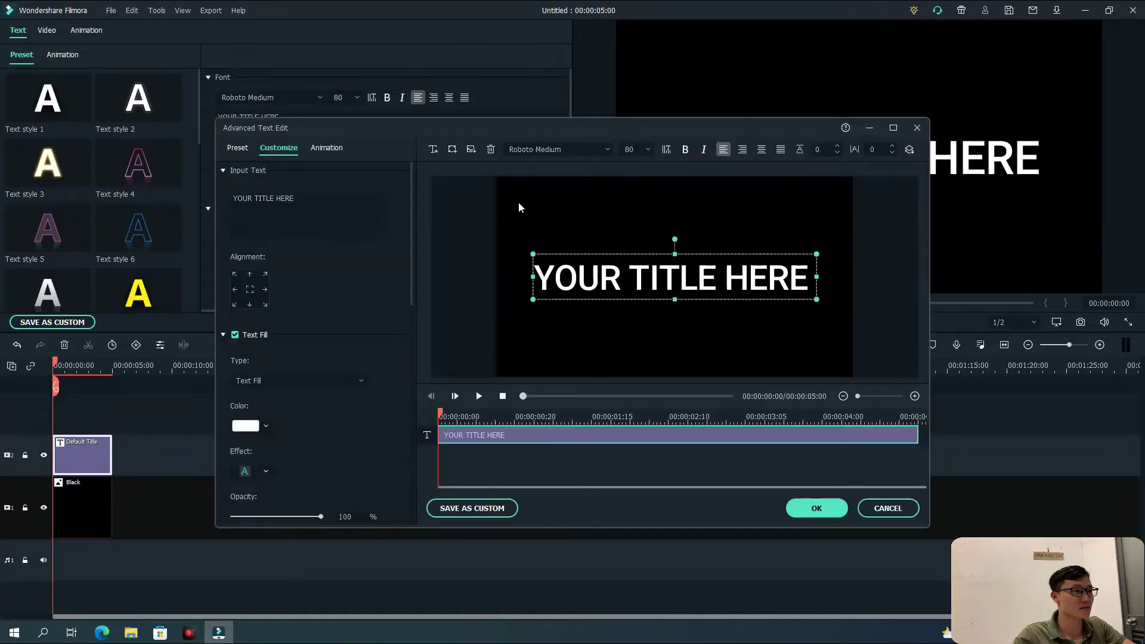
Replace the placeholder title text with "Create your ideal"
left_click(562, 152)
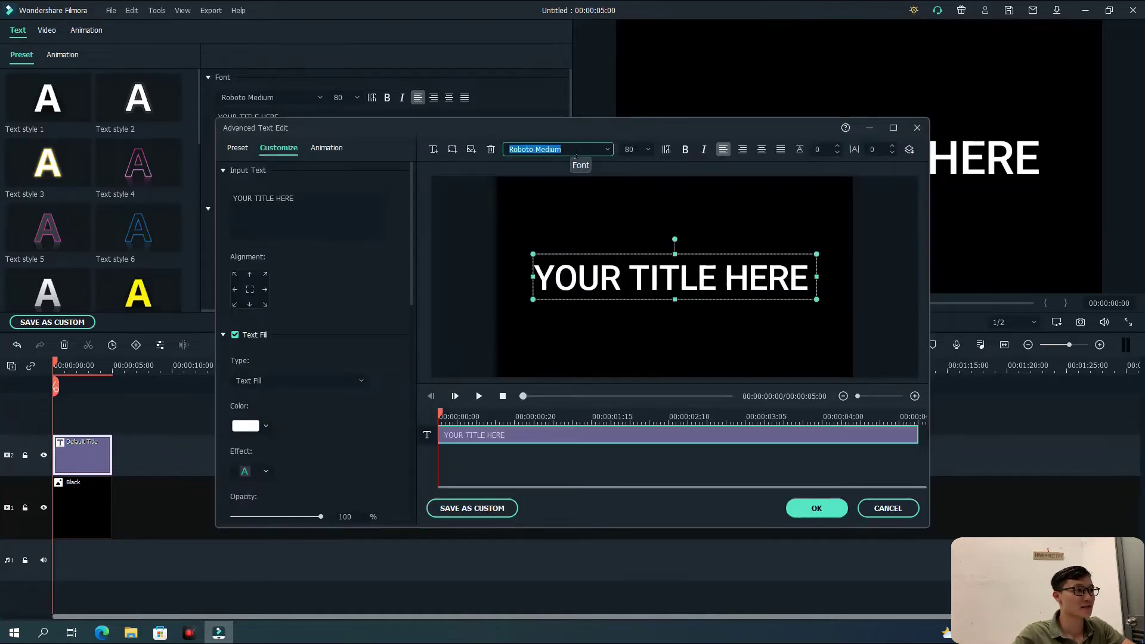
left_click(234, 207)
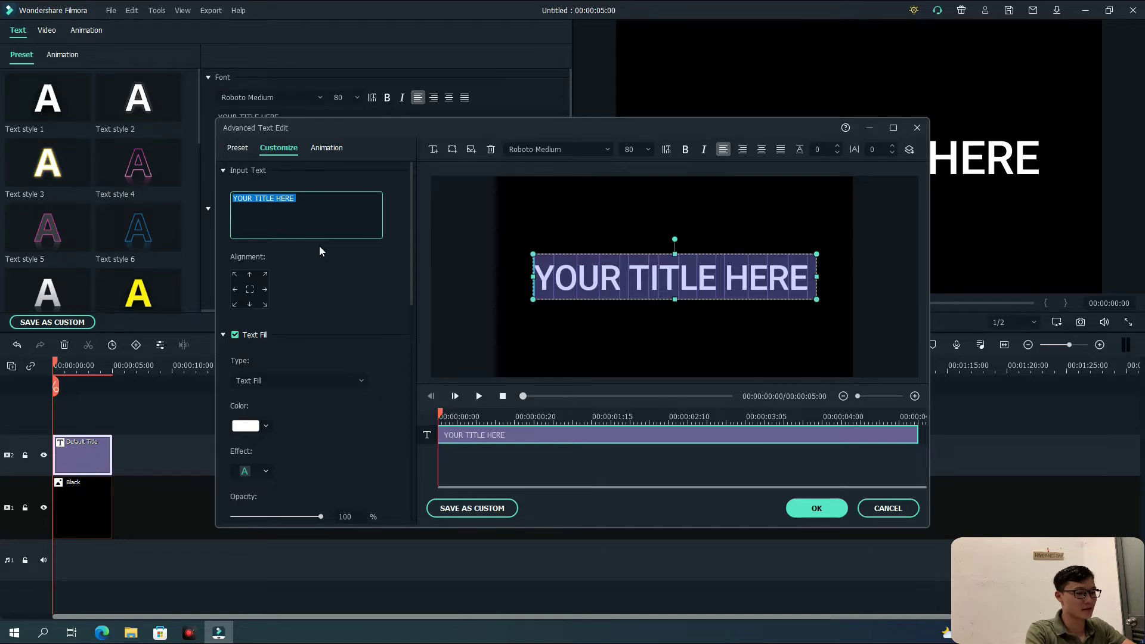
type("Crea")
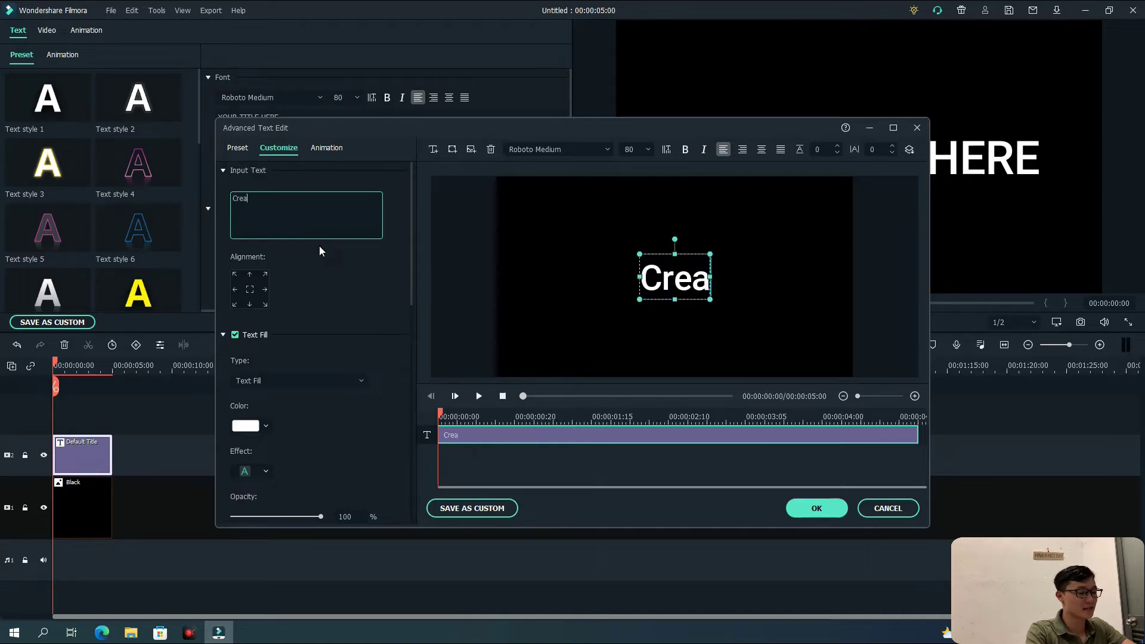
type("te your i")
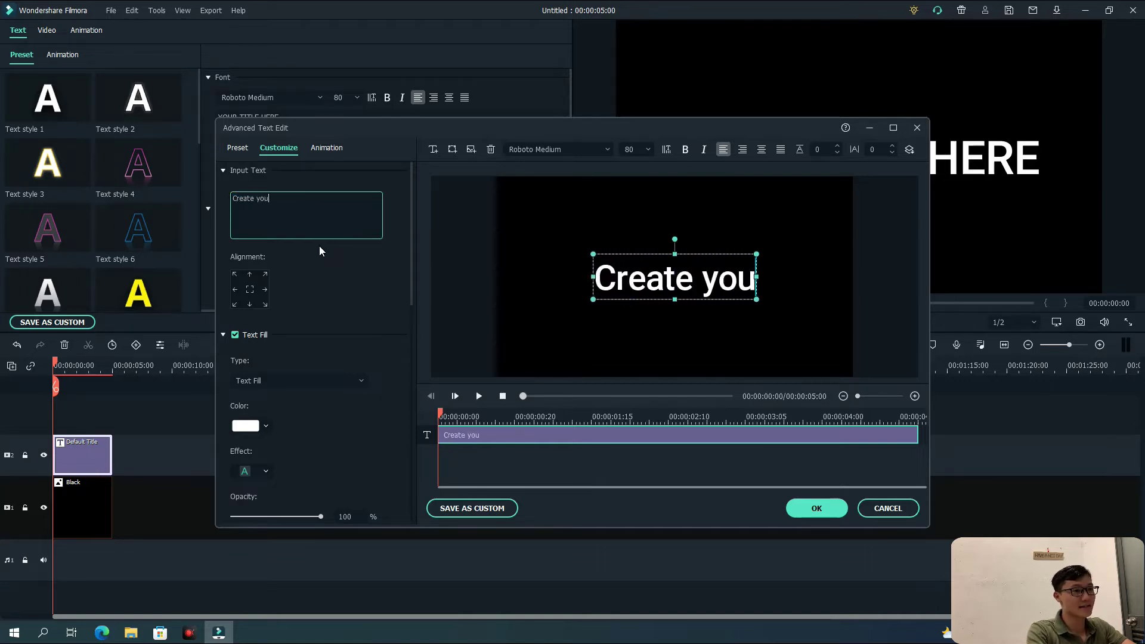
key("BackSpace")
type("ieal")
key("BackSpace")
key("BackSpace")
key("BackSpace")
type("deal")
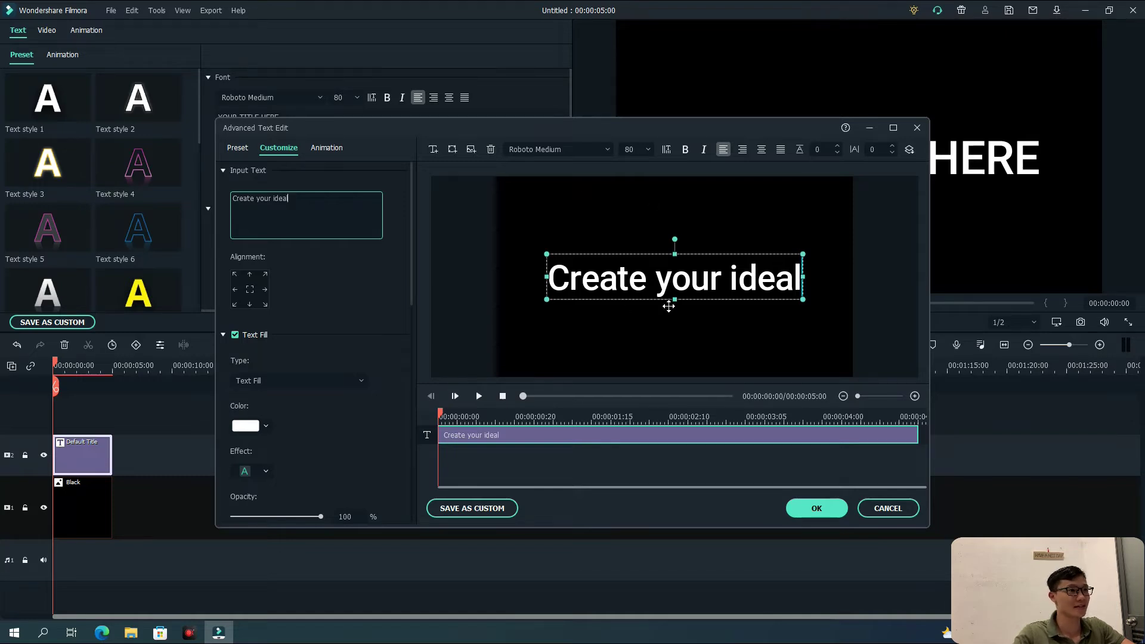
Change the title's font to Candara Light
left_click(540, 149)
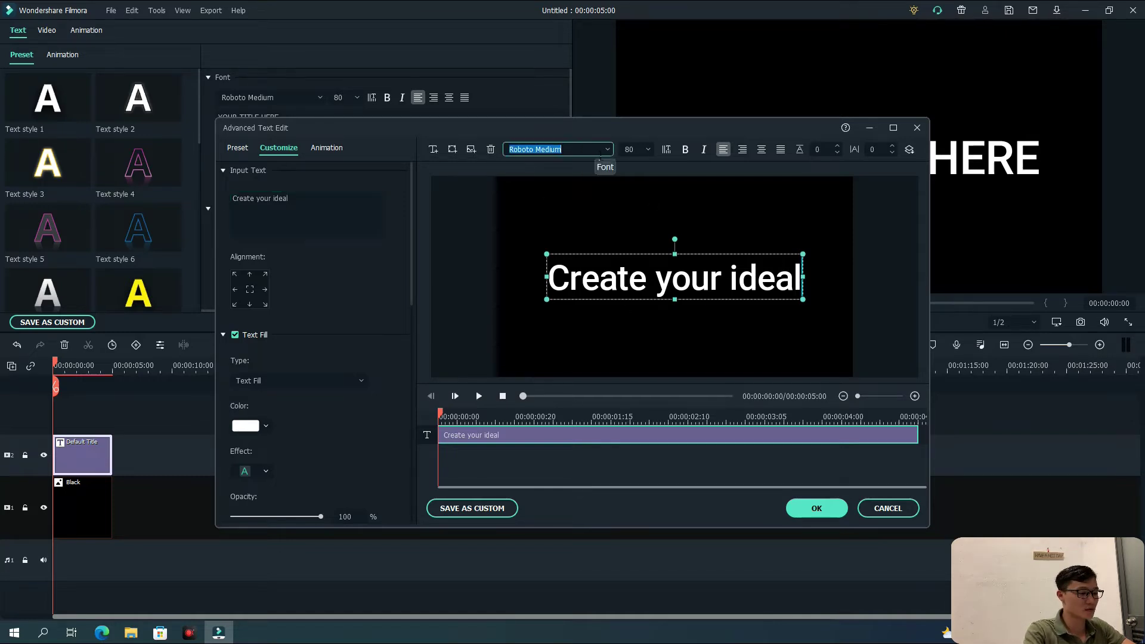
type("candara")
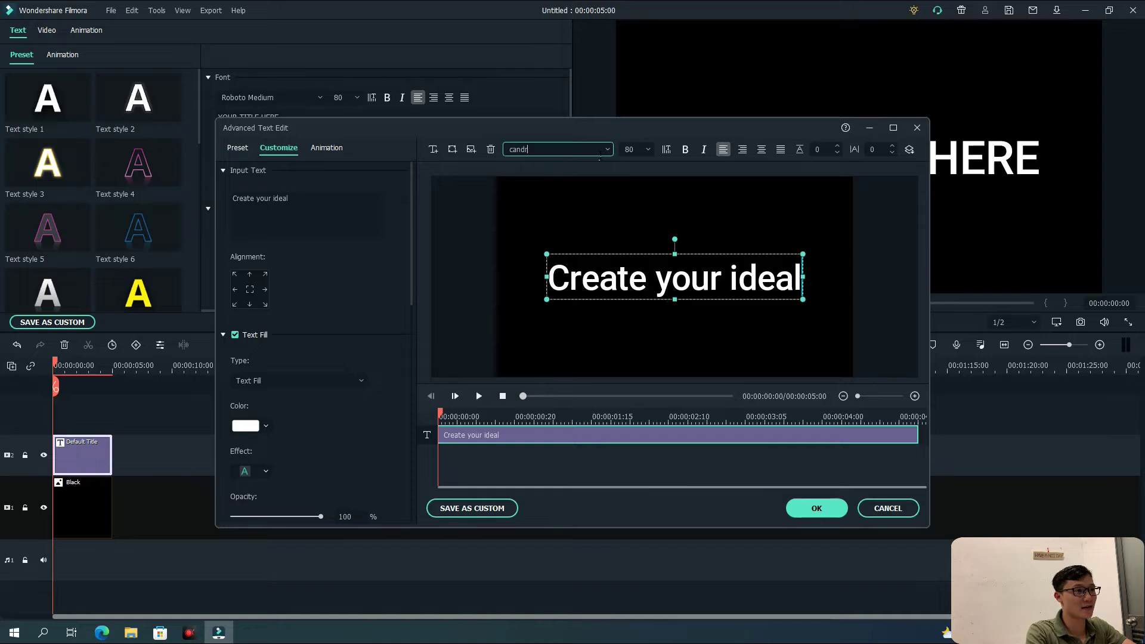
type(" light")
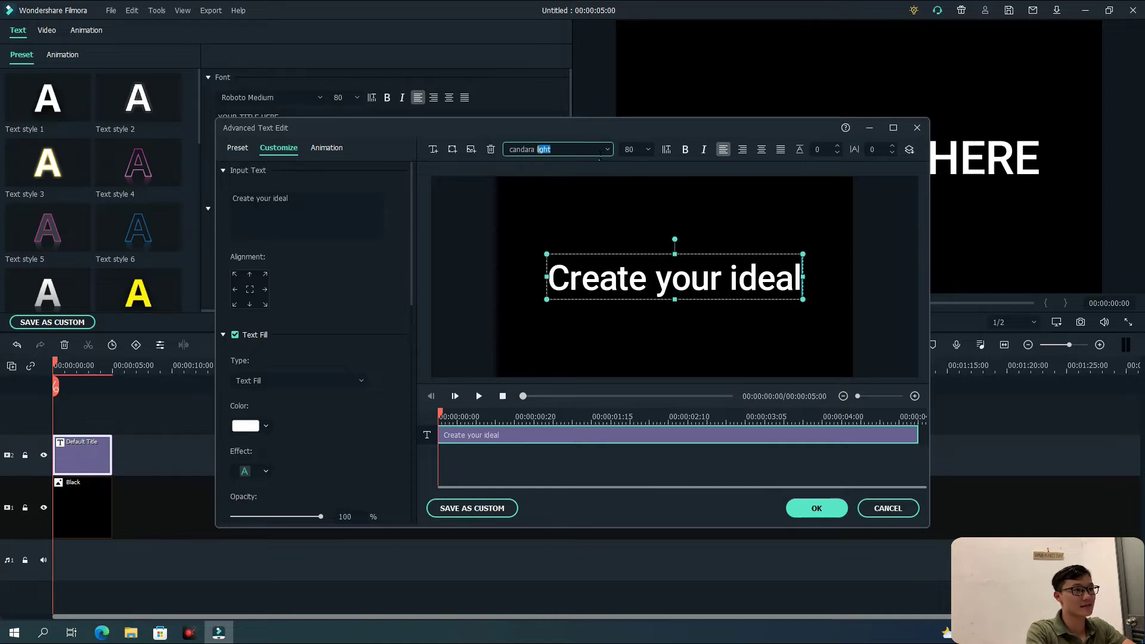
key("Return")
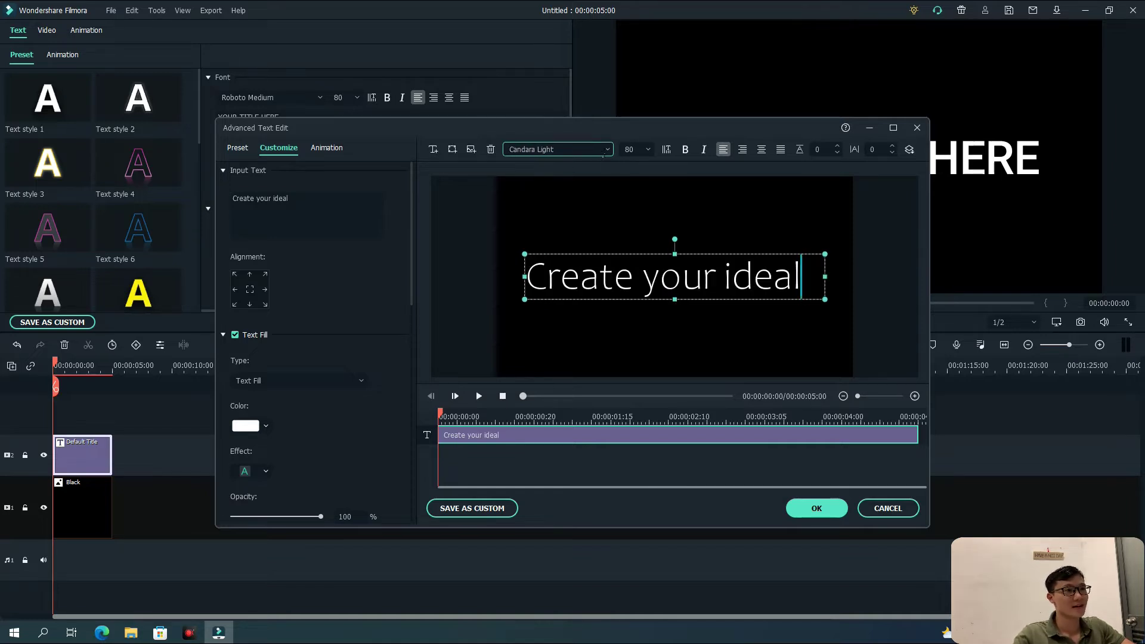
Set the title's font size to 50 and make the text bold
left_click(633, 149)
type("50")
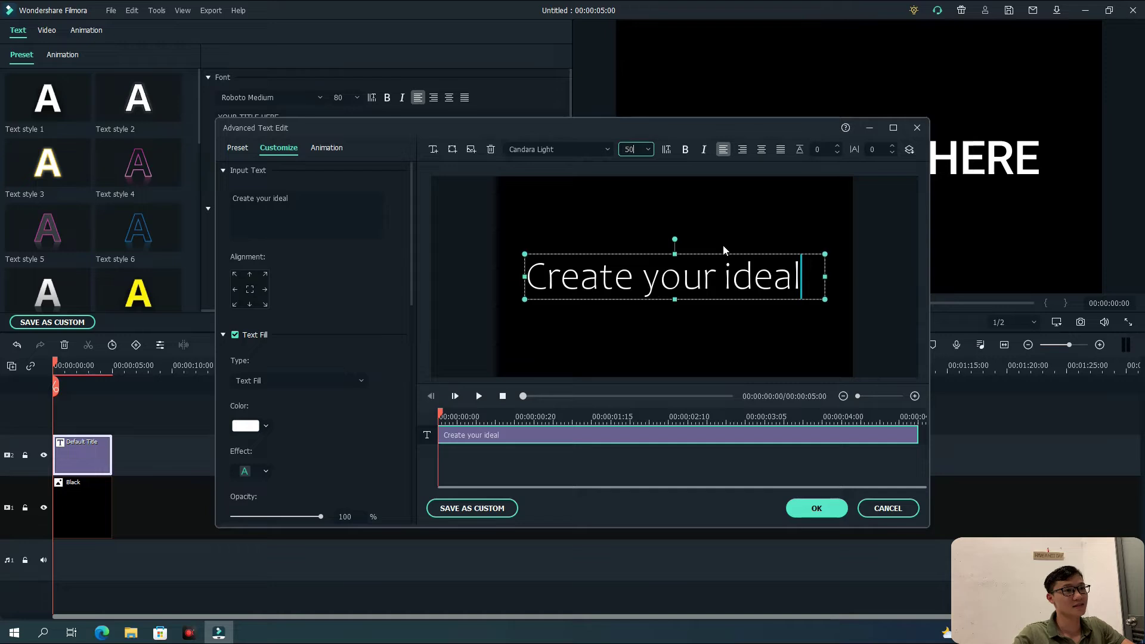
left_click(722, 249)
left_click(710, 278)
left_click(685, 150)
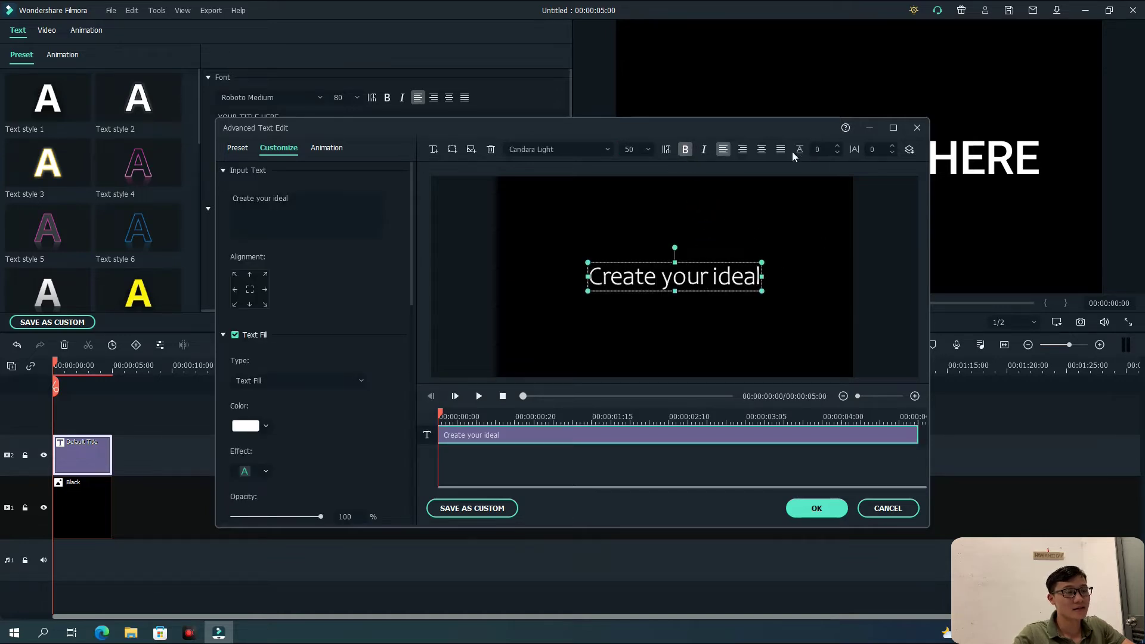
Set the title's letter spacing to 10
left_click(881, 153)
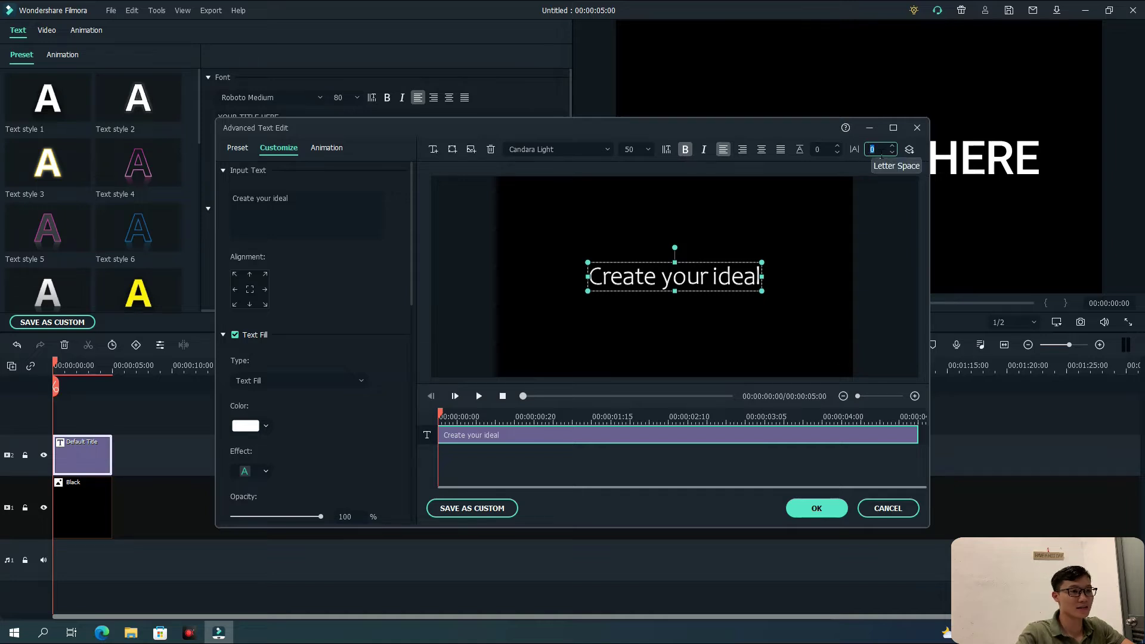
type("10")
left_click(690, 263)
left_click(690, 262)
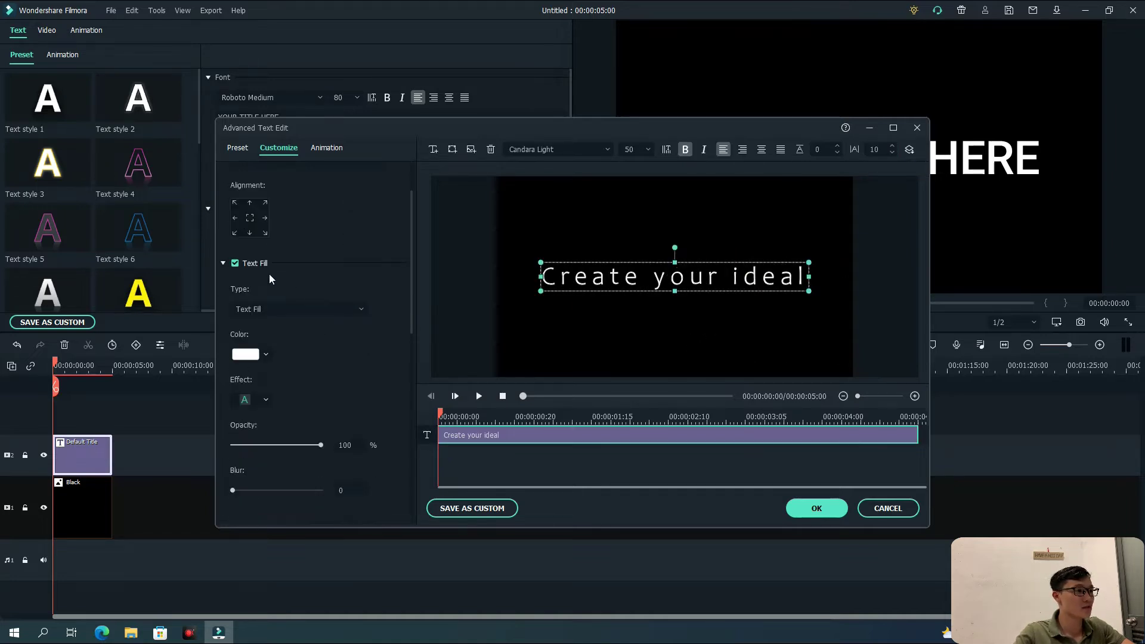
Change the text fill to Gradient Fill, with medium blue as the first color and pale yellow-green as the second
left_click(271, 309)
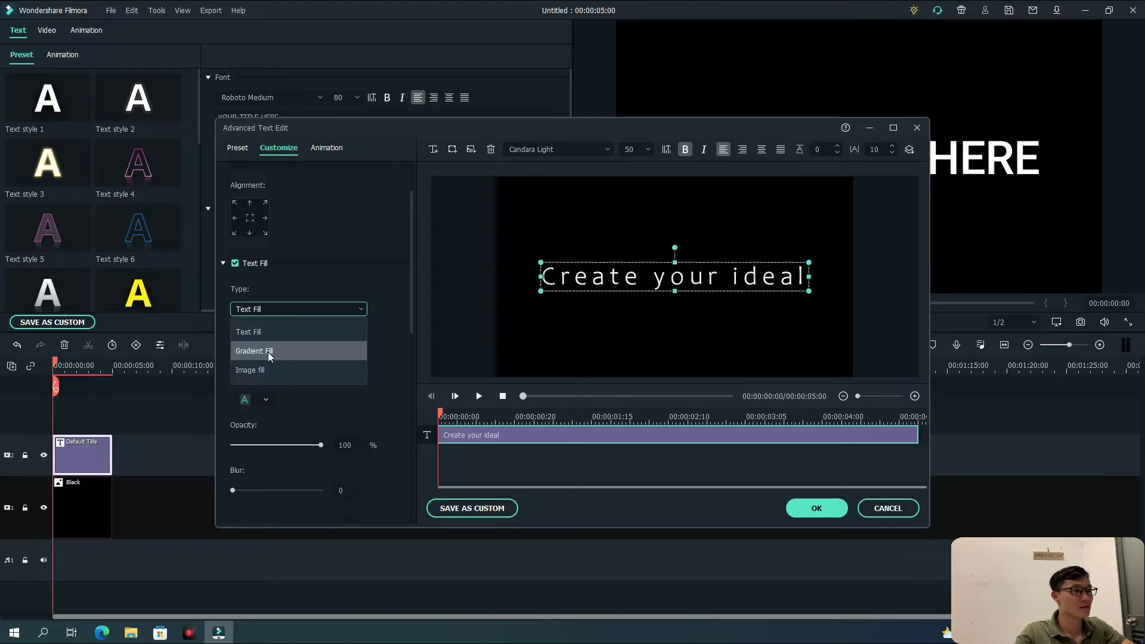
left_click(269, 353)
left_click(265, 354)
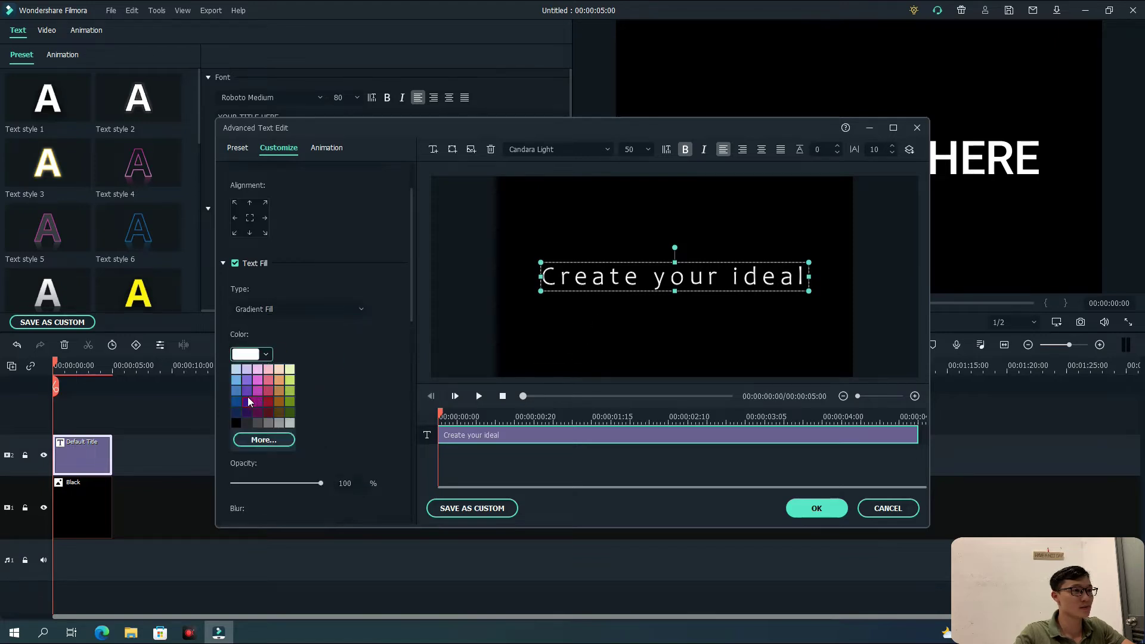
left_click(237, 392)
left_click(241, 355)
left_click(237, 391)
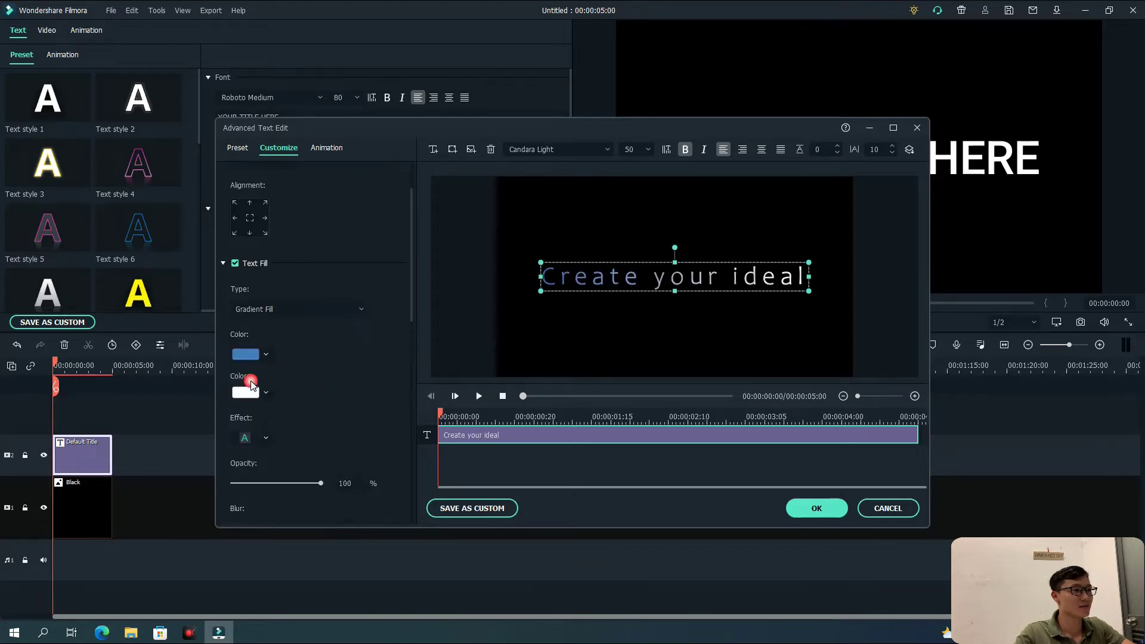
scroll(309, 374, "down", 1)
left_click(266, 357)
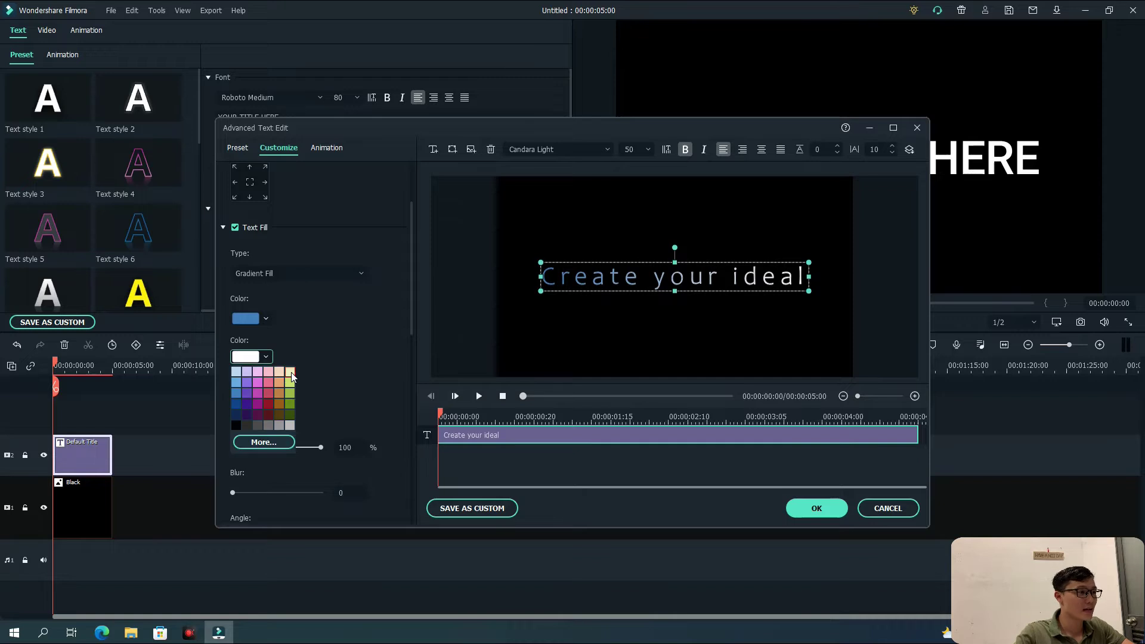
left_click(290, 372)
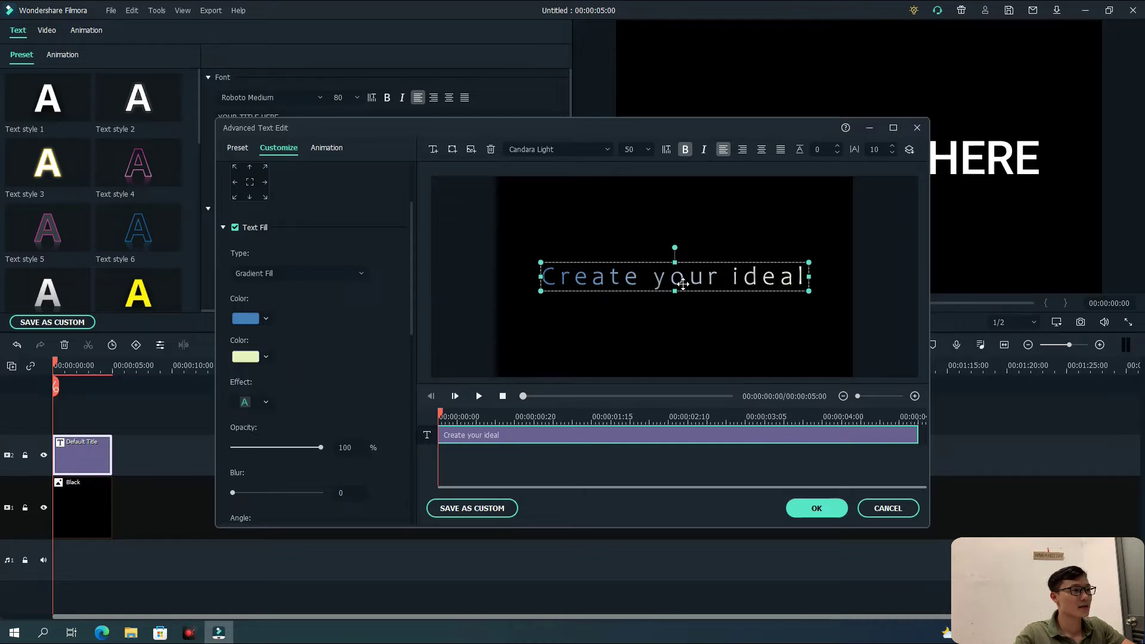
Apply the first effect in the second row of the text fill effects to the title
scroll(255, 356, "down", 2)
left_click(256, 331)
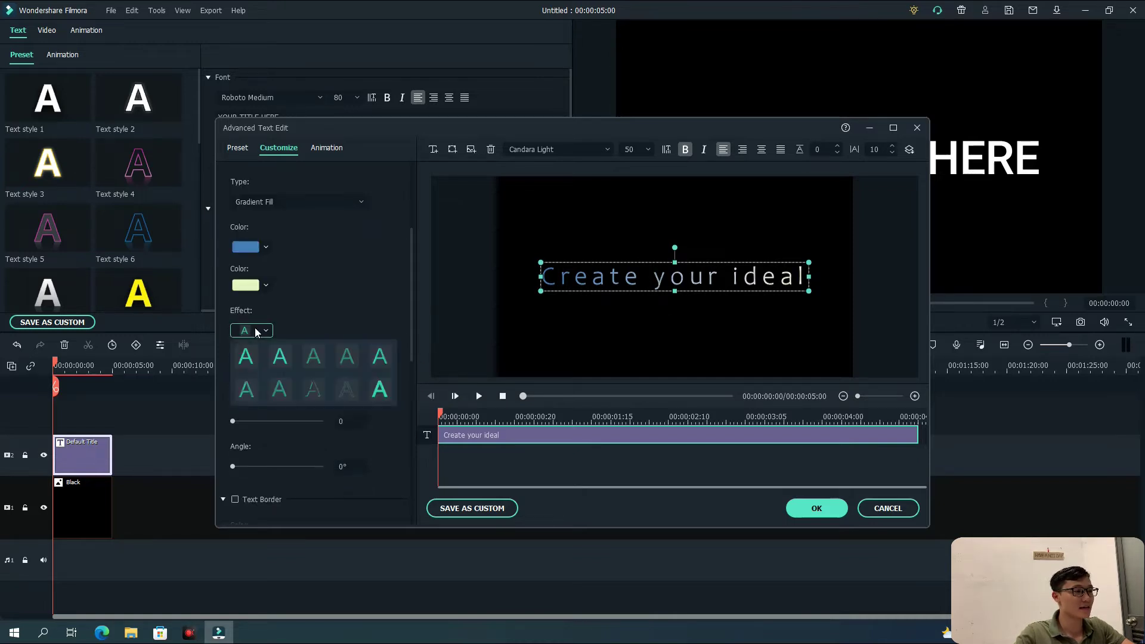
left_click(251, 389)
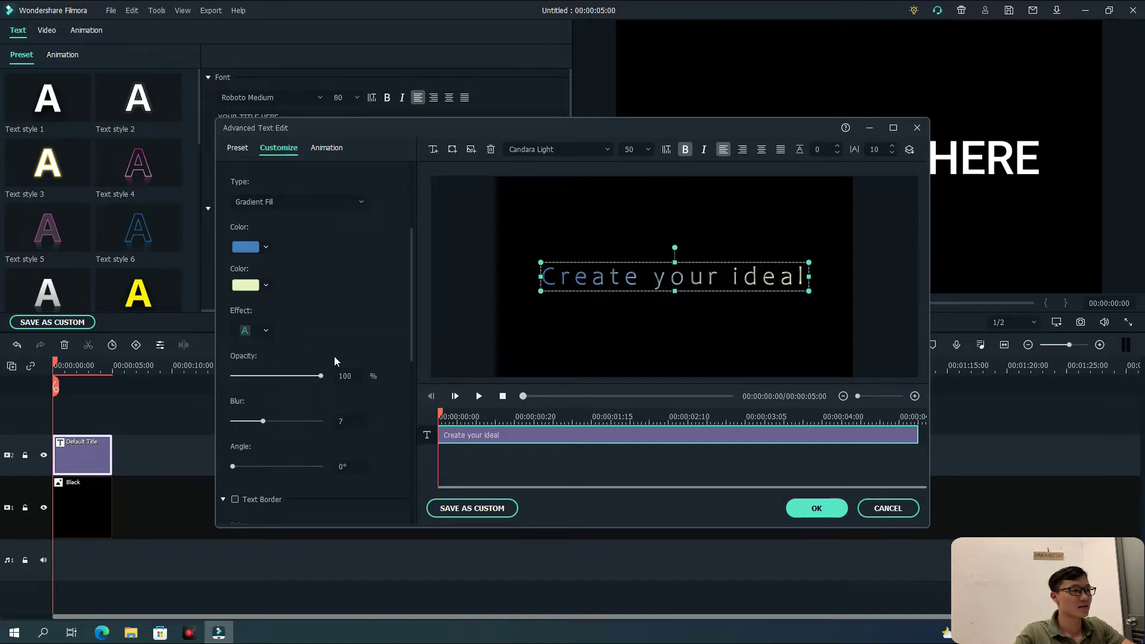
Enable the text border and color it pale yellow-green
scroll(284, 325, "down", 2)
scroll(284, 338, "down", 2)
left_click(236, 356)
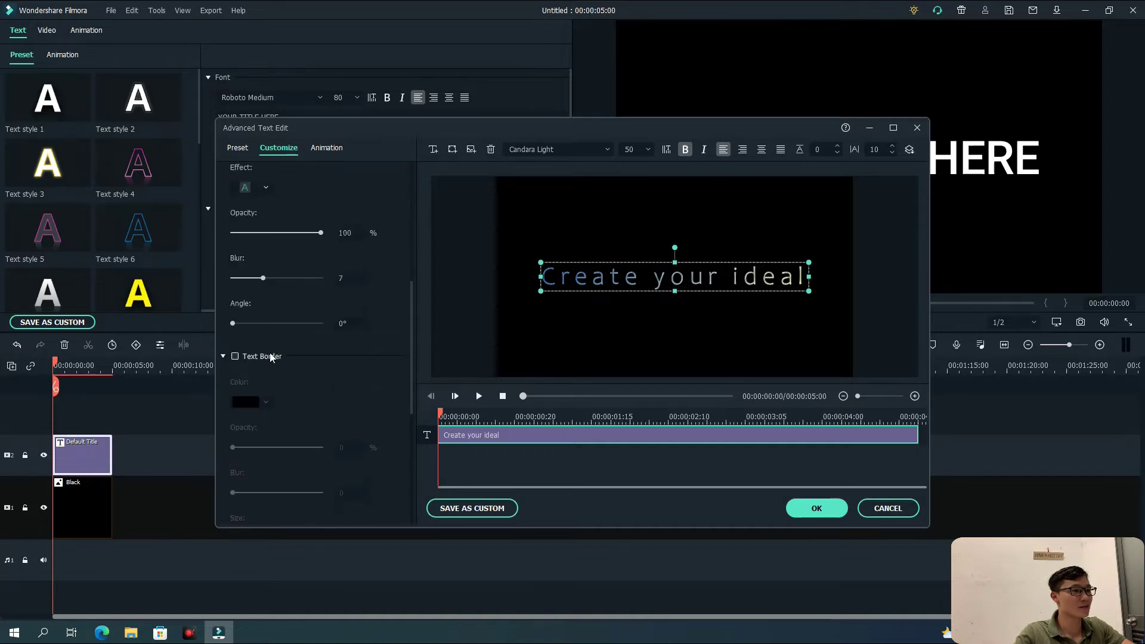
scroll(309, 360, "down", 1)
left_click(266, 367)
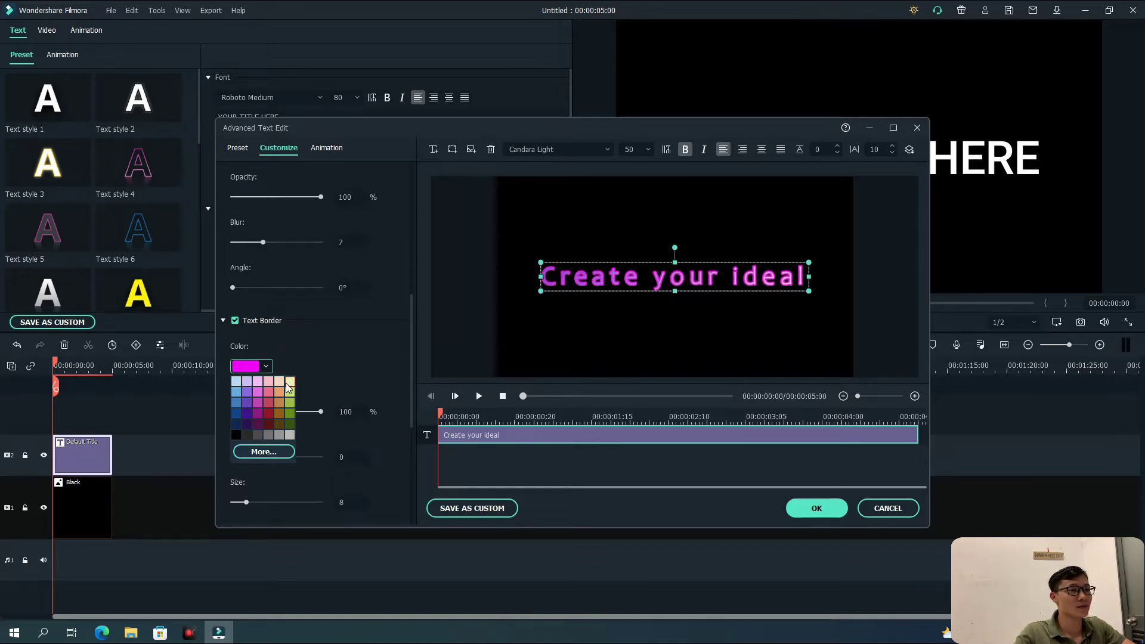
left_click(289, 382)
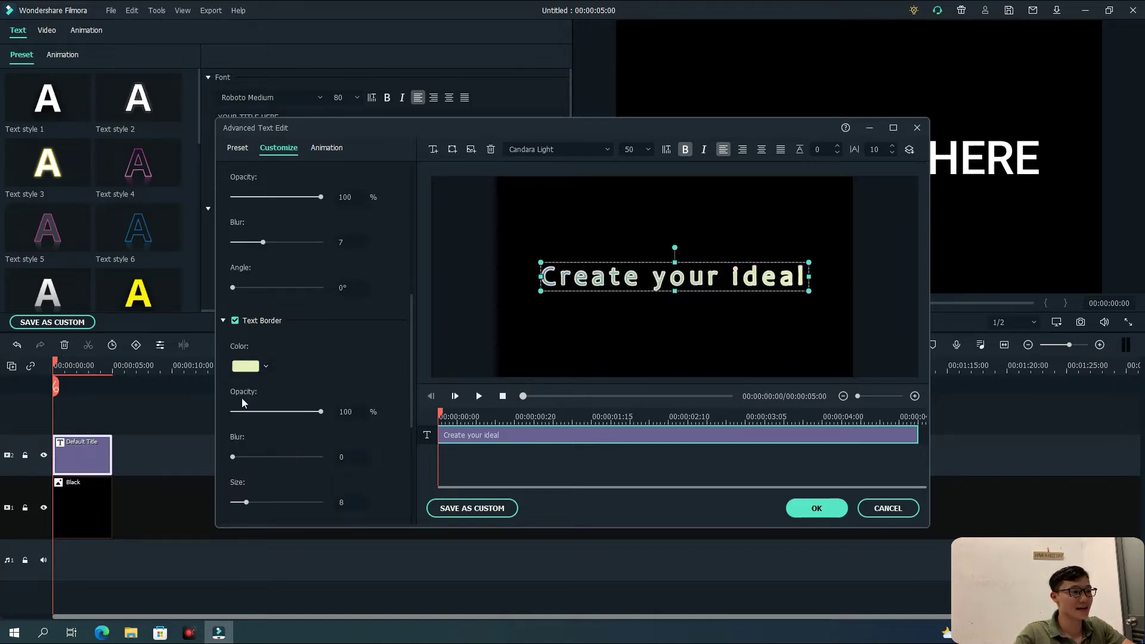
Lower the text border's opacity to 10%
left_click_drag(320, 412, 241, 420)
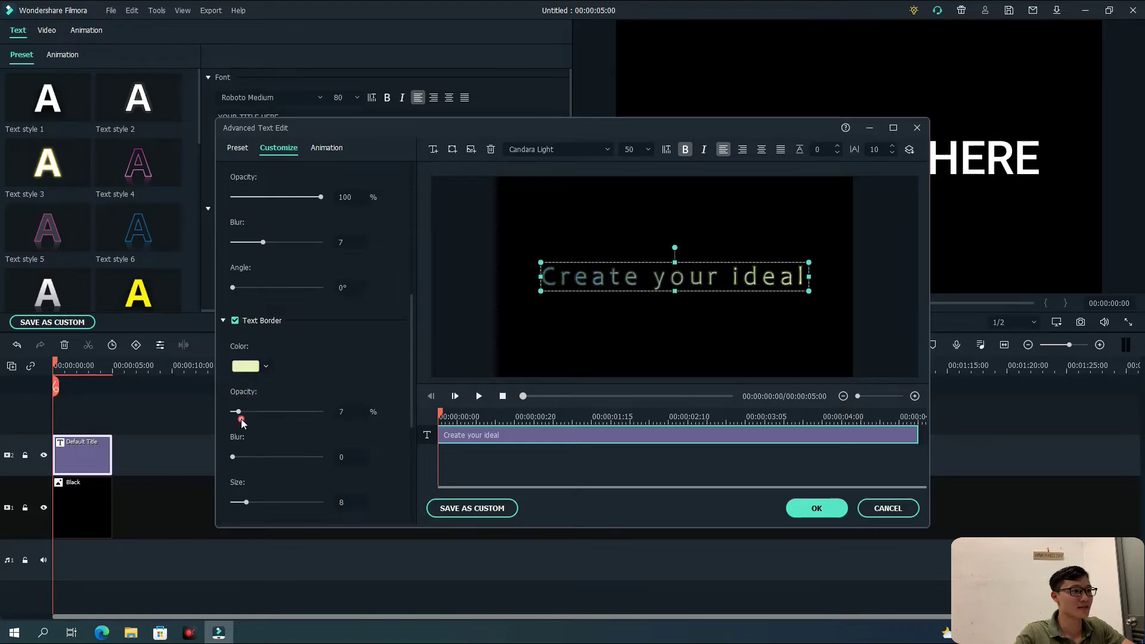
left_click_drag(354, 411, 357, 411)
scroll(290, 418, "down", 2)
left_click(585, 282)
Reduce the text fill's blur to 0
scroll(281, 417, "down", 5)
scroll(273, 334, "up", 2)
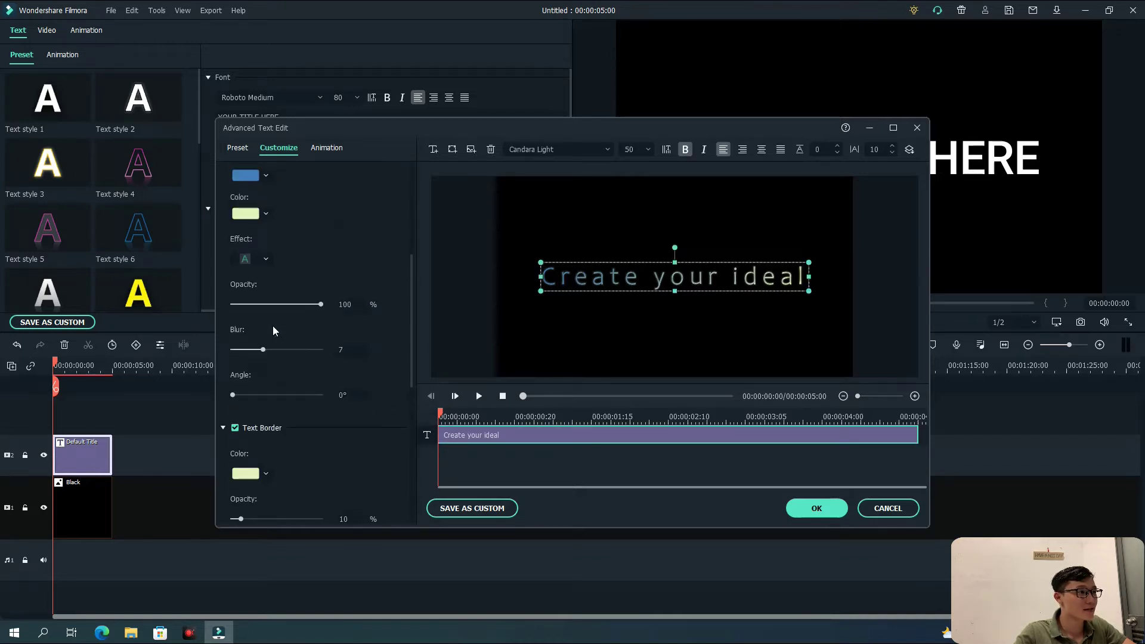
left_click_drag(263, 352, 224, 353)
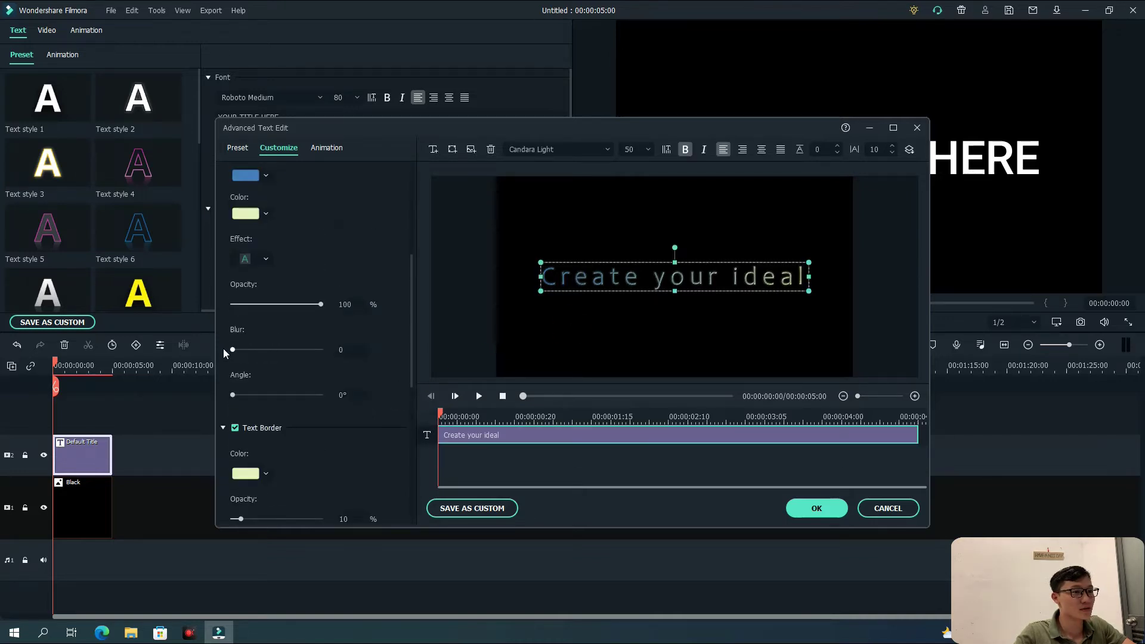
Set the text border's size to 4
scroll(266, 370, "down", 2)
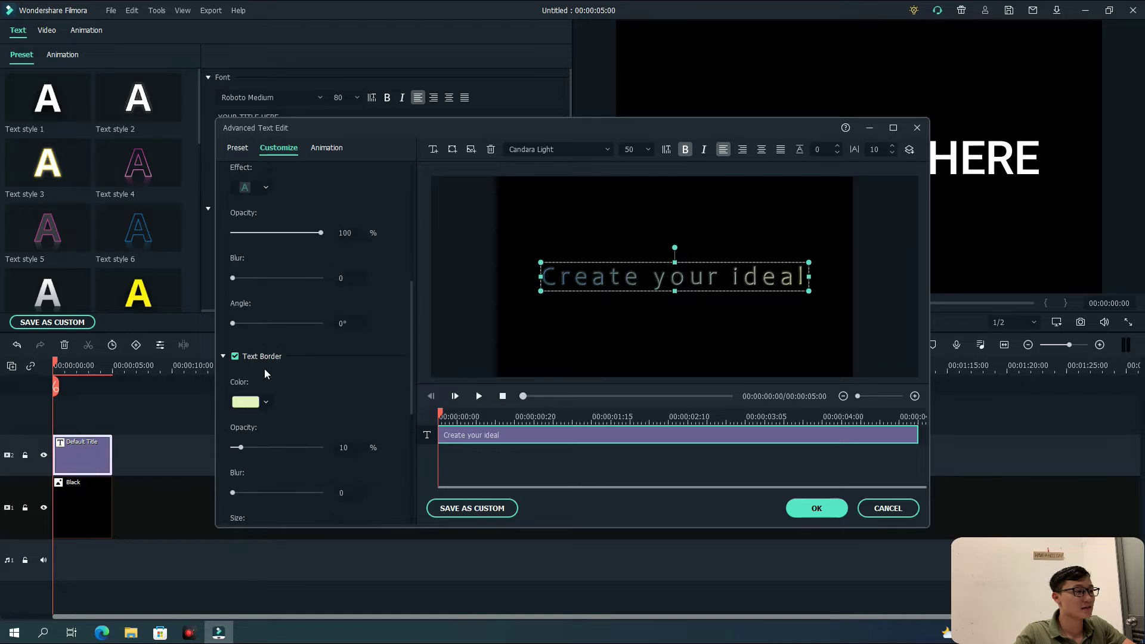
scroll(265, 369, "down", 3)
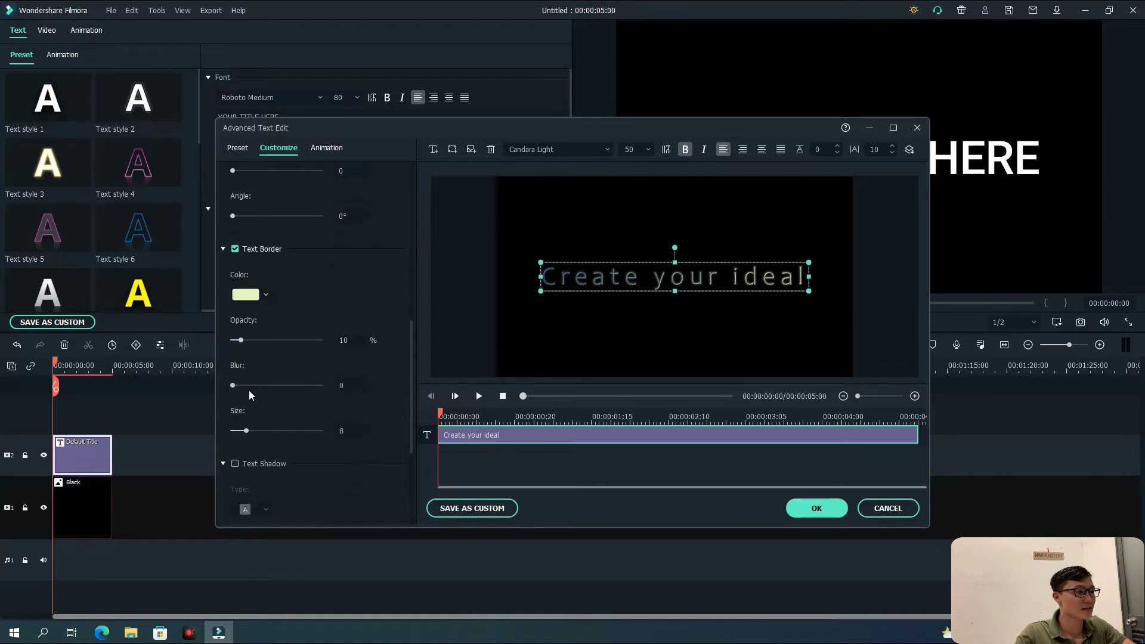
scroll(279, 408, "down", 1)
left_click_drag(343, 395, 529, 424)
type("4")
key("Return")
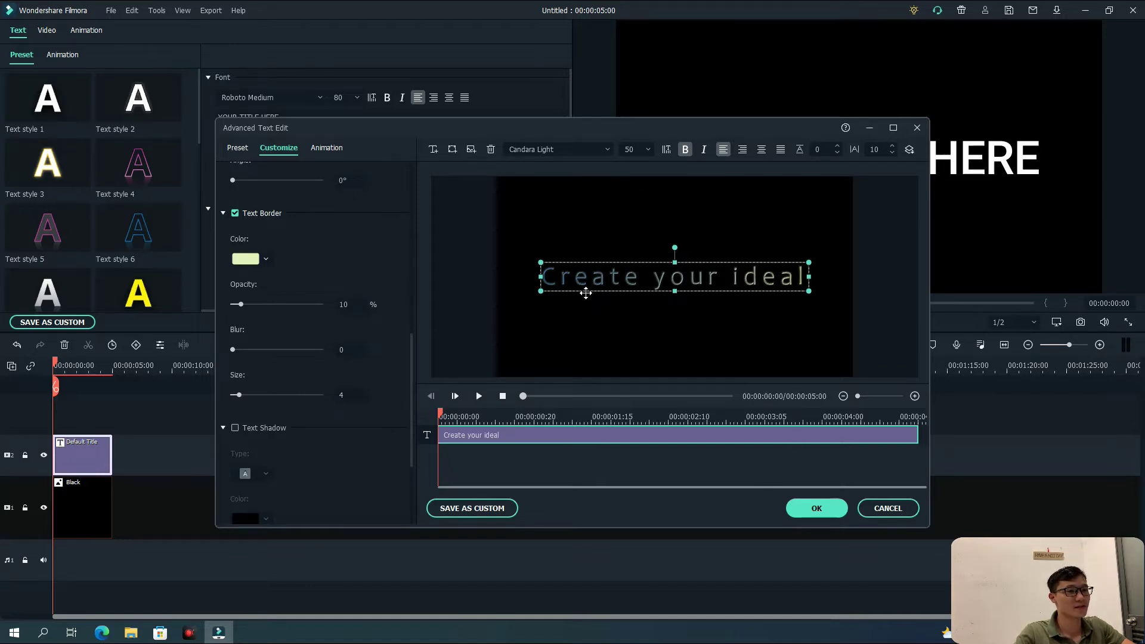
Apply the title edits and export the project as an MP4 file named My Video
left_click(816, 508)
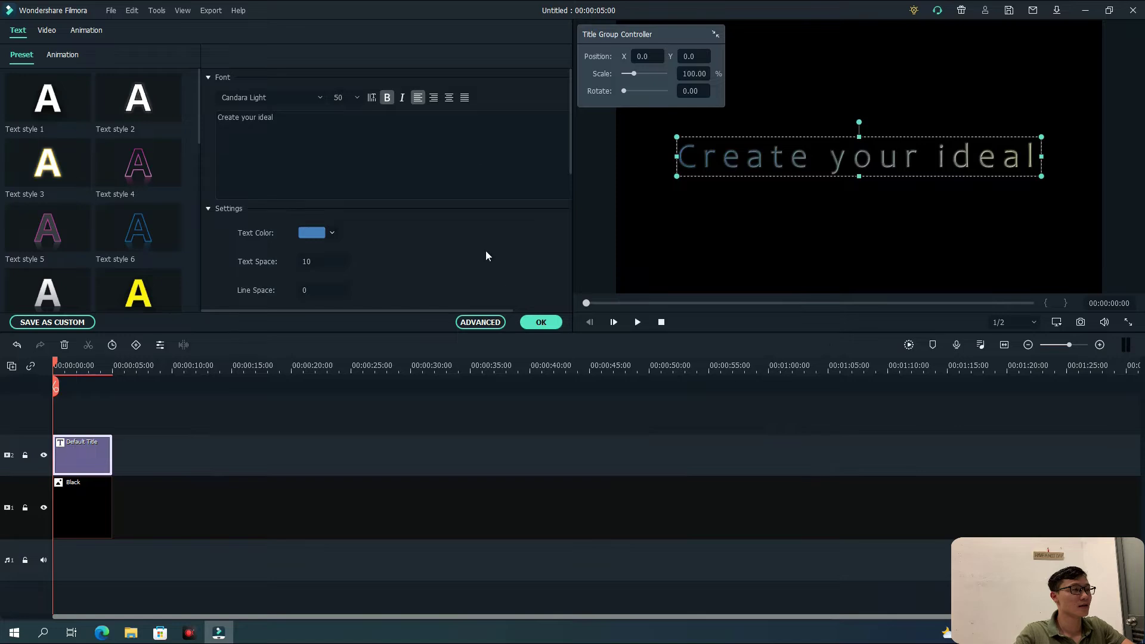
left_click(540, 322)
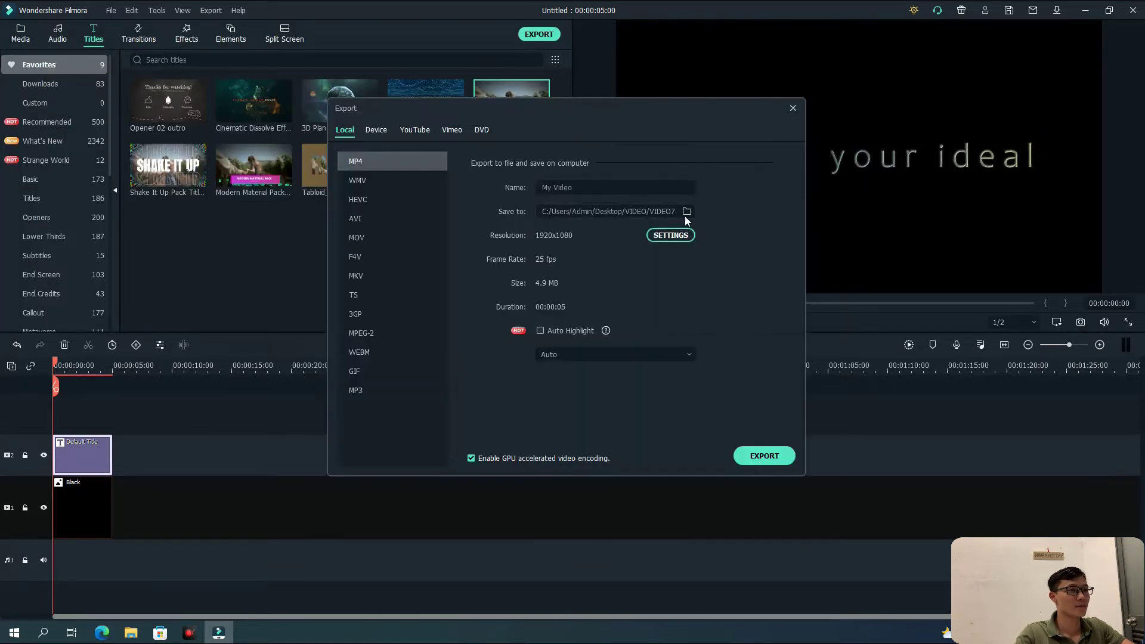
left_click(764, 455)
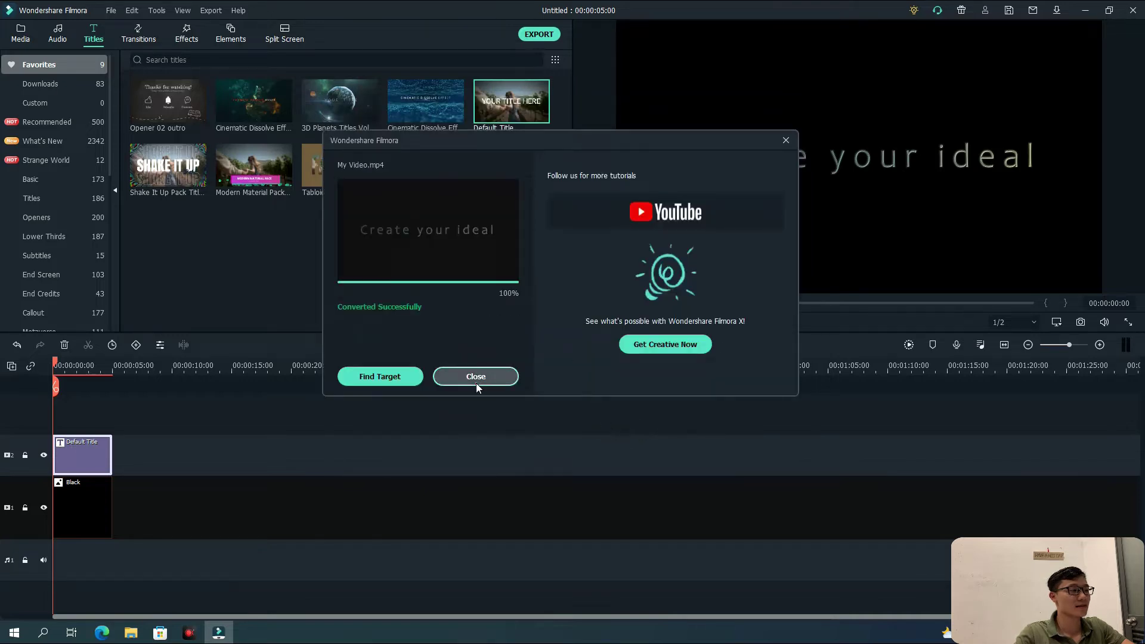
Replace the title text with "As the best" and apply the change
left_click(475, 377)
double_click(746, 163)
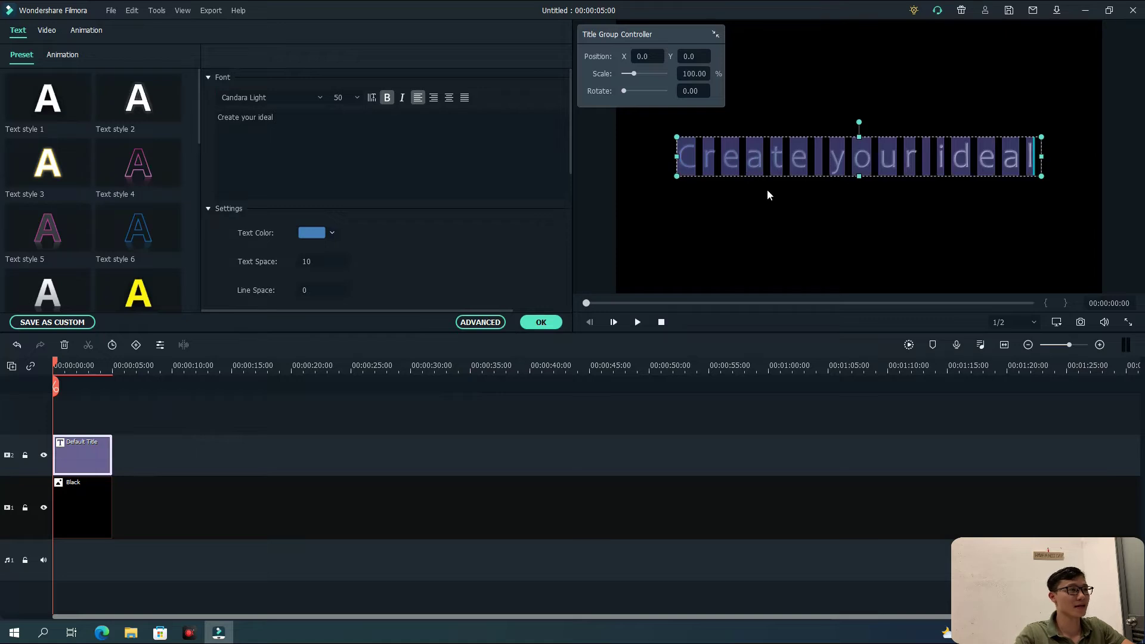
left_click_drag(316, 119, 112, 116)
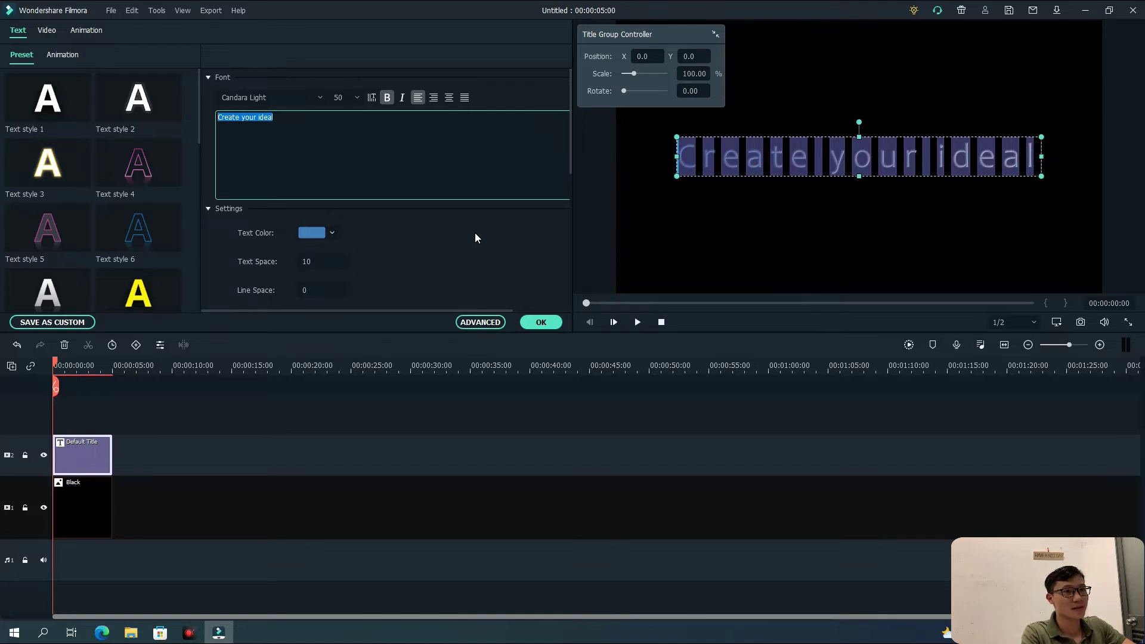
type("A")
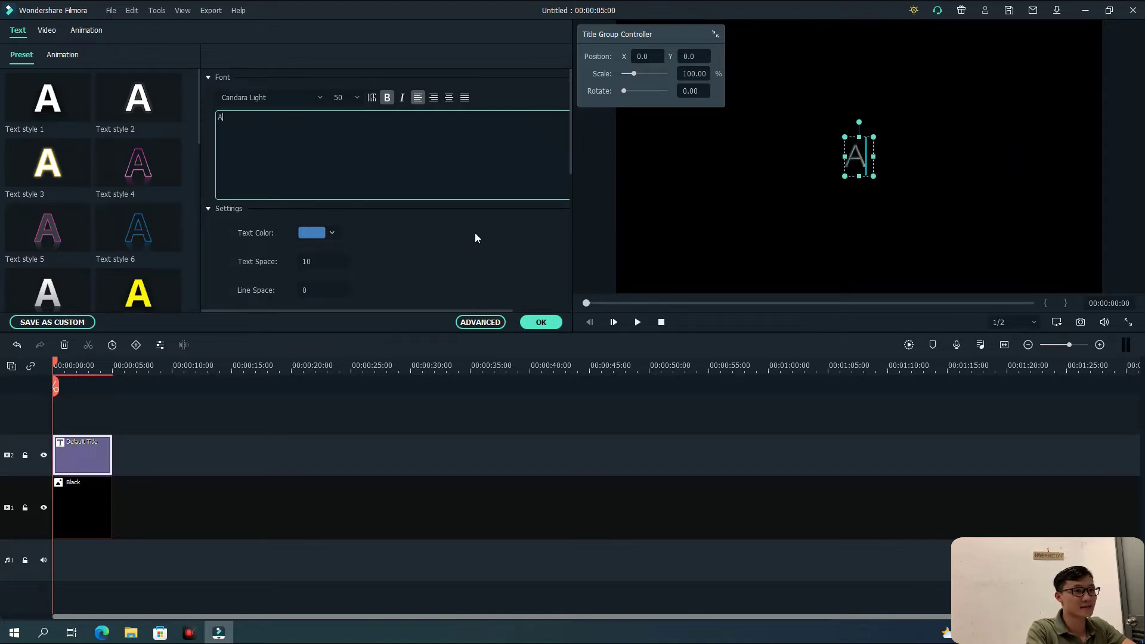
type("s the best")
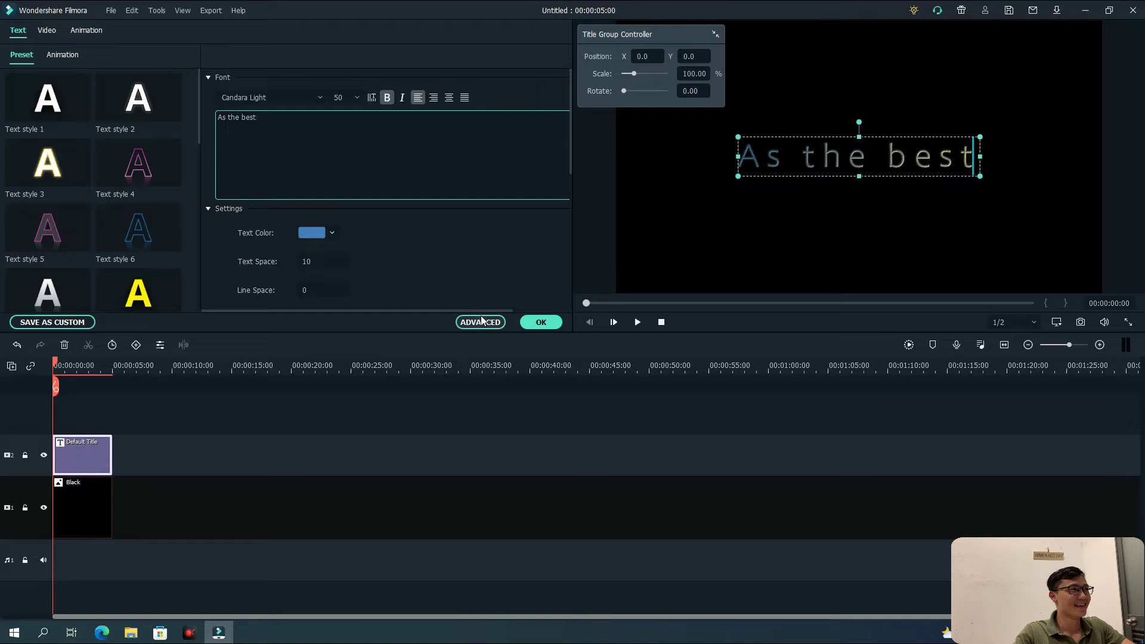
left_click(538, 322)
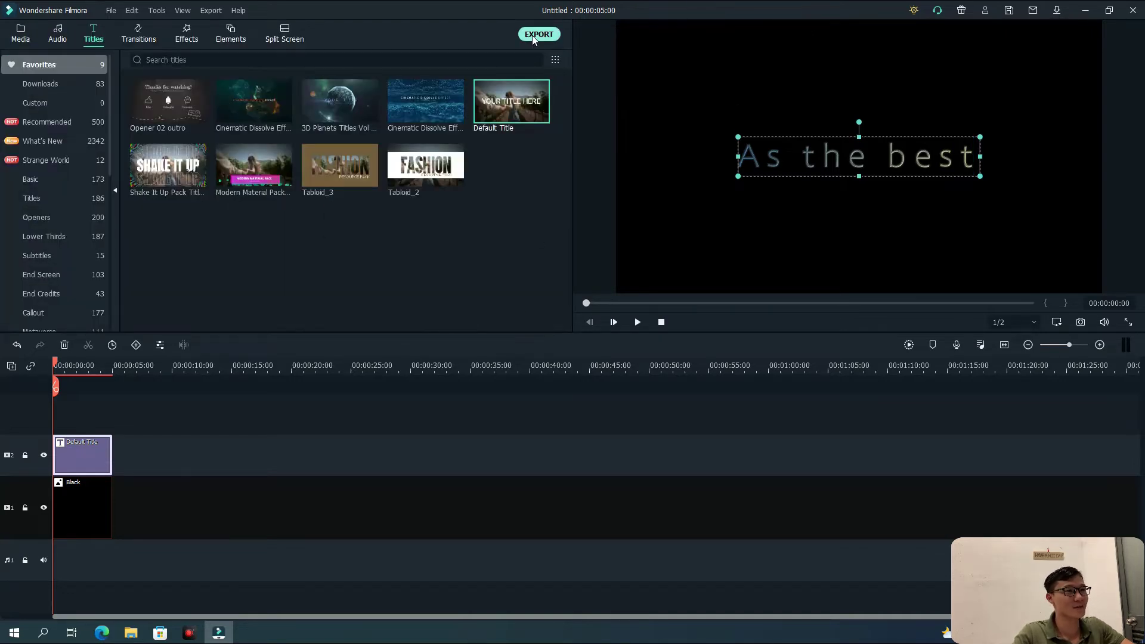
Export the "As the best" title as a 1920x1080 MP4 file
left_click(532, 34)
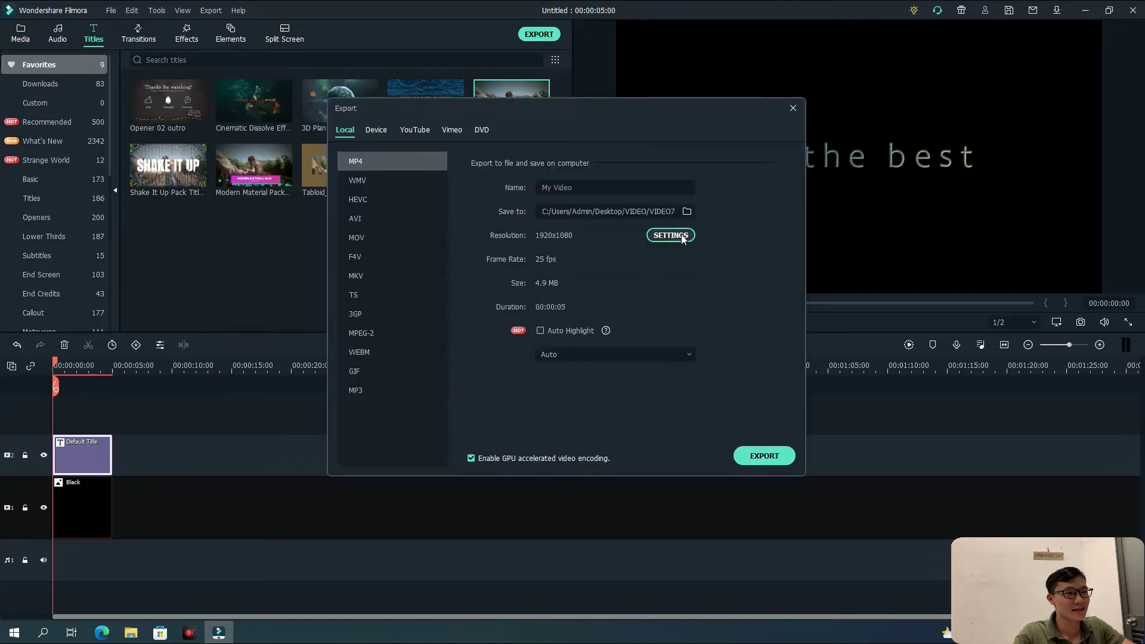
left_click(758, 455)
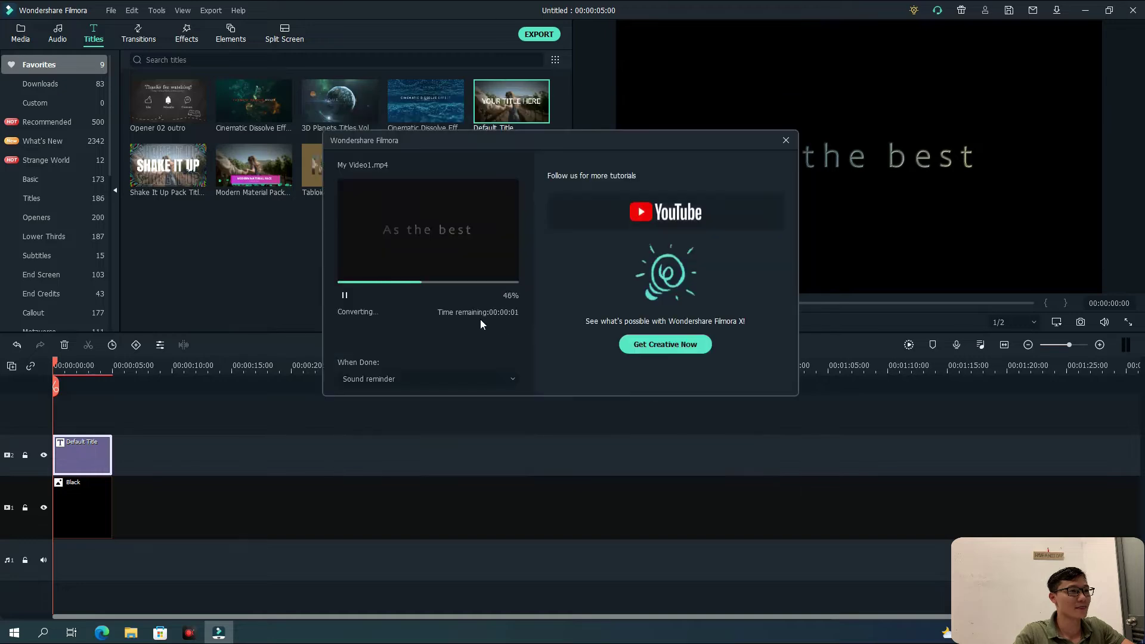
left_click(476, 377)
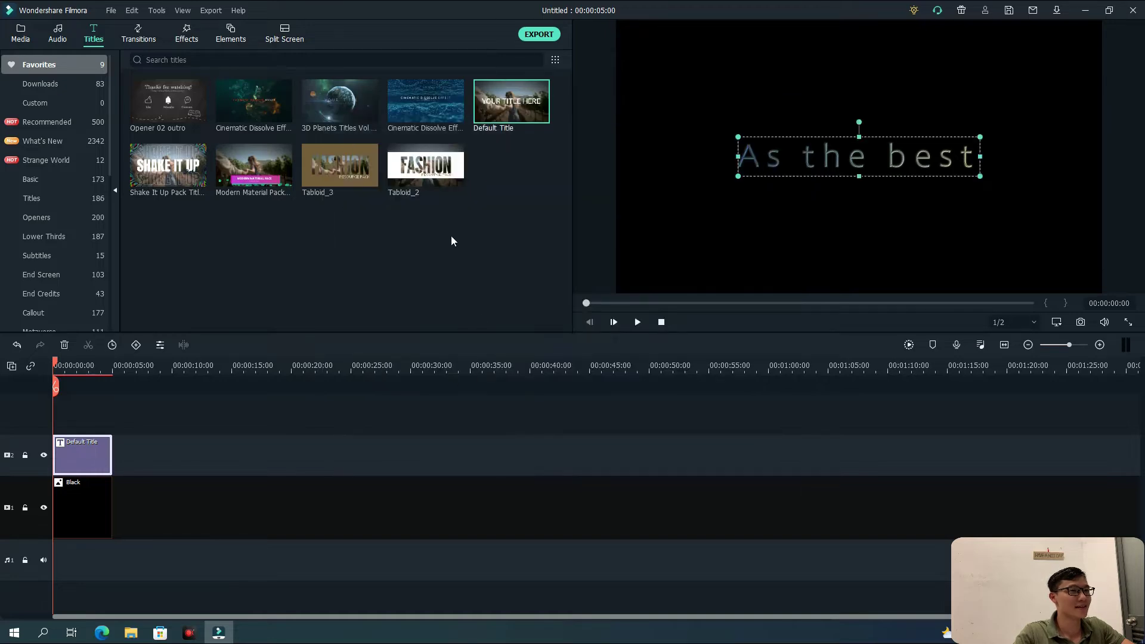
Change the title text to "You can do" and apply the edit
double_click(835, 170)
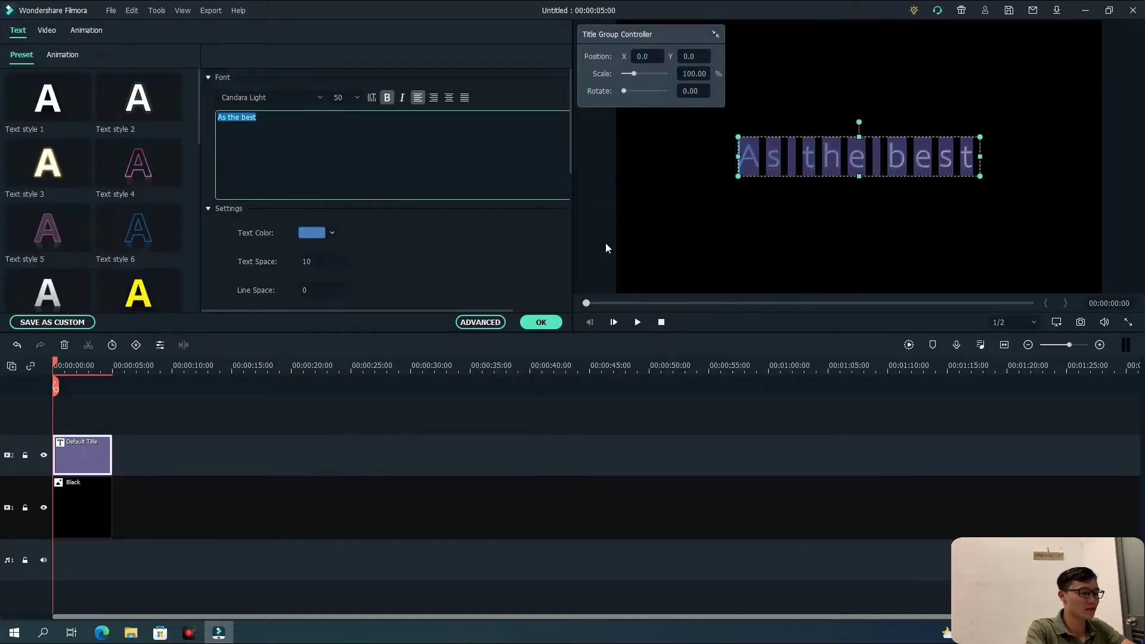
type("you")
key("BackSpace")
key("BackSpace")
key("BackSpace")
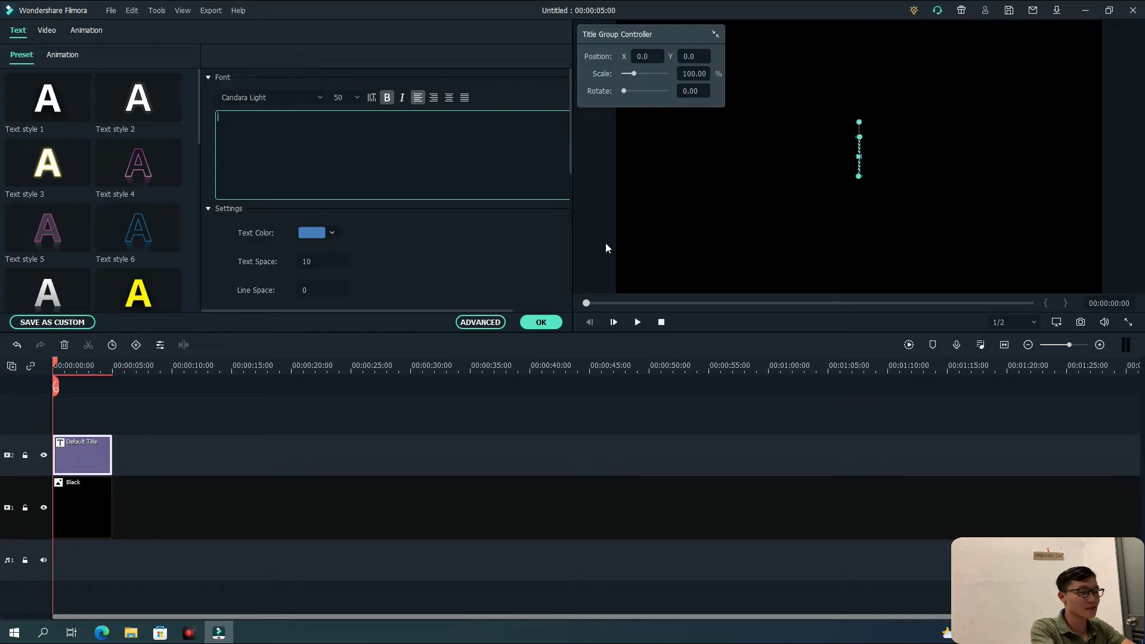
type("You can")
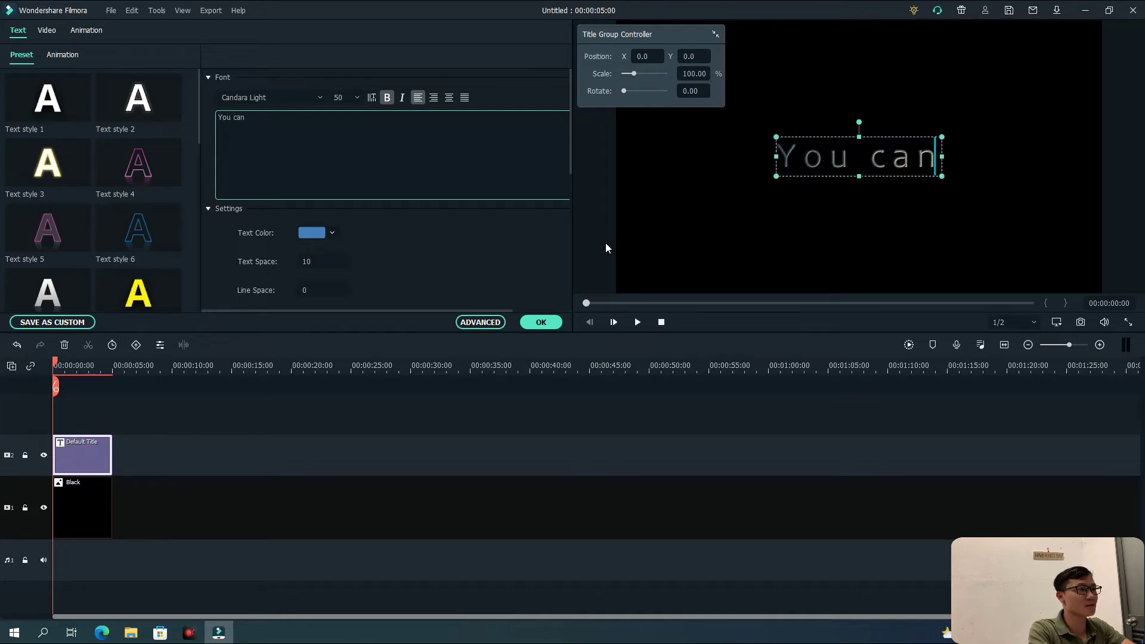
type(" do")
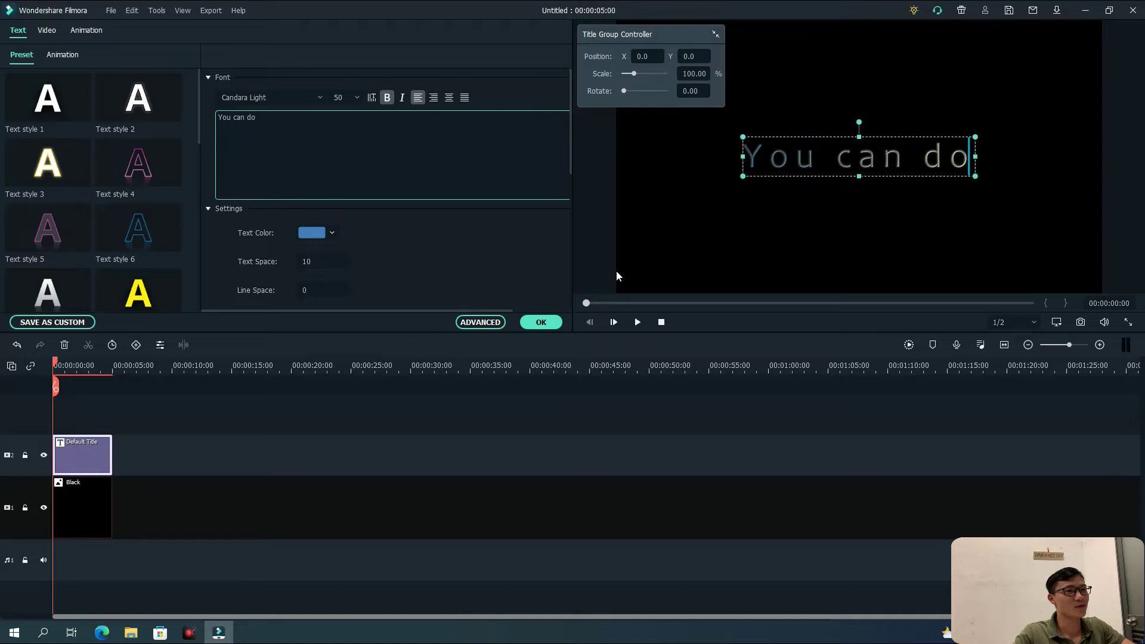
left_click(539, 328)
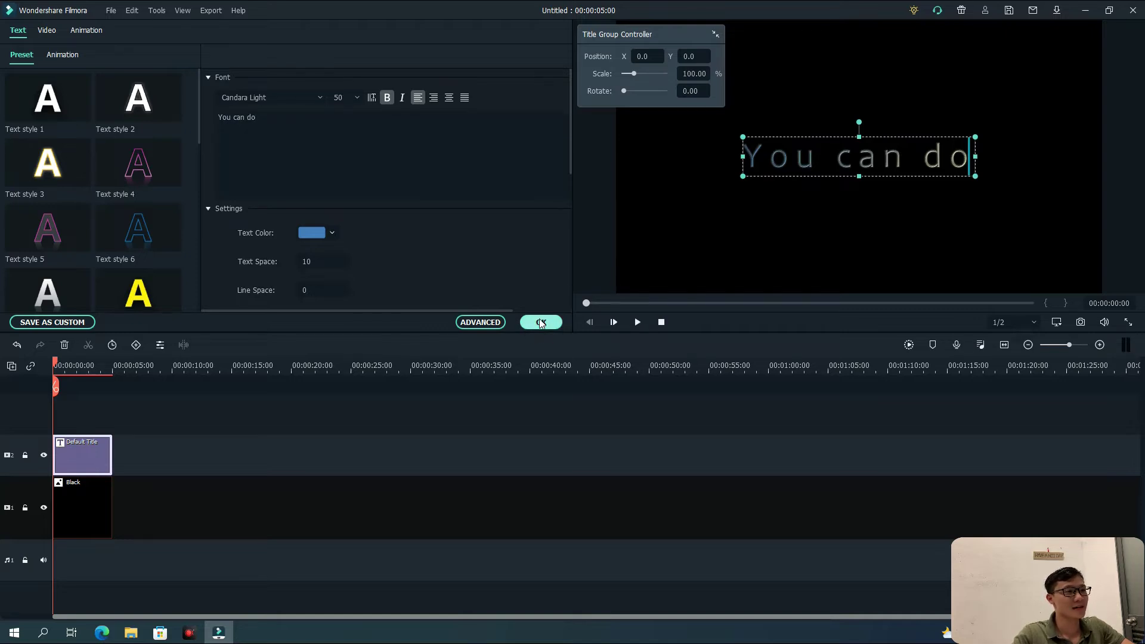
left_click(560, 320)
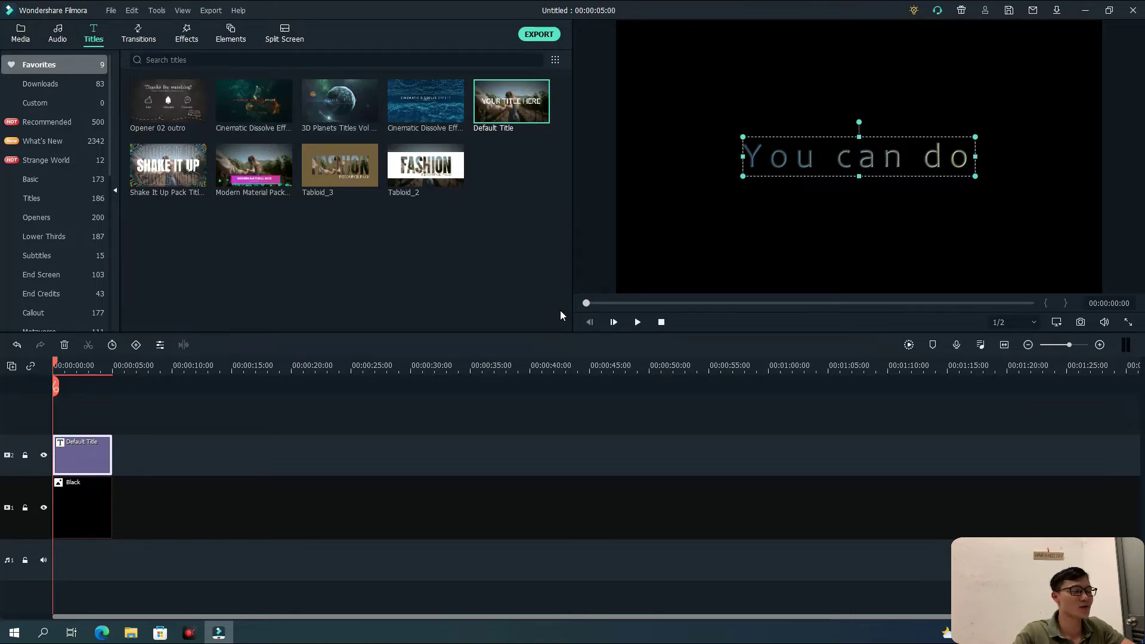
Export the "You can do" title as a 1920x1080 MP4 file
left_click(538, 34)
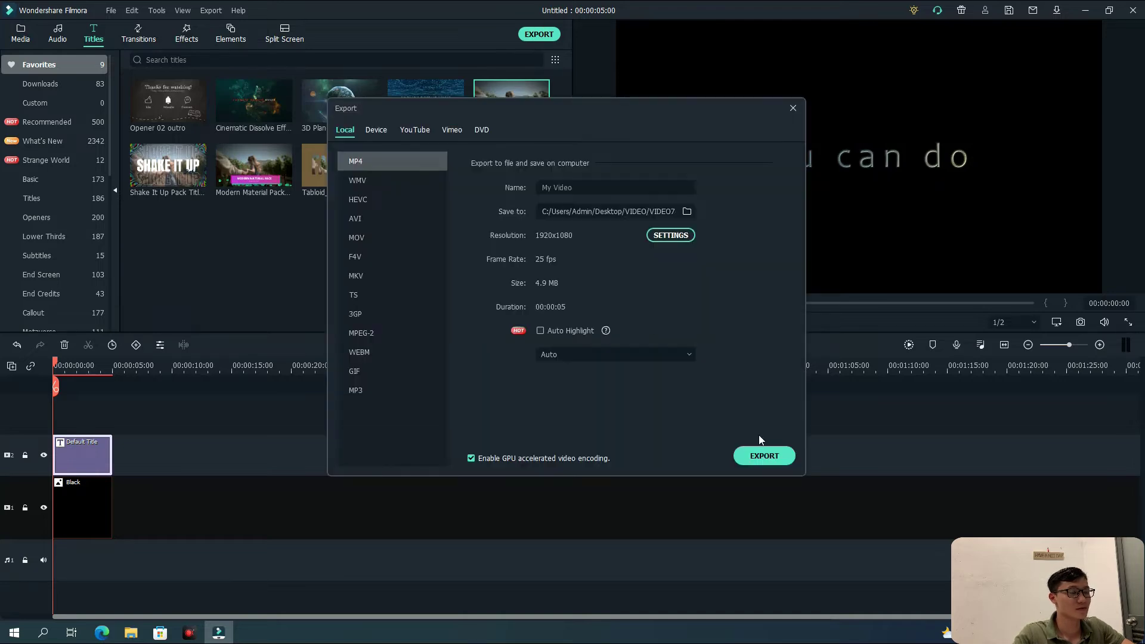
left_click(762, 455)
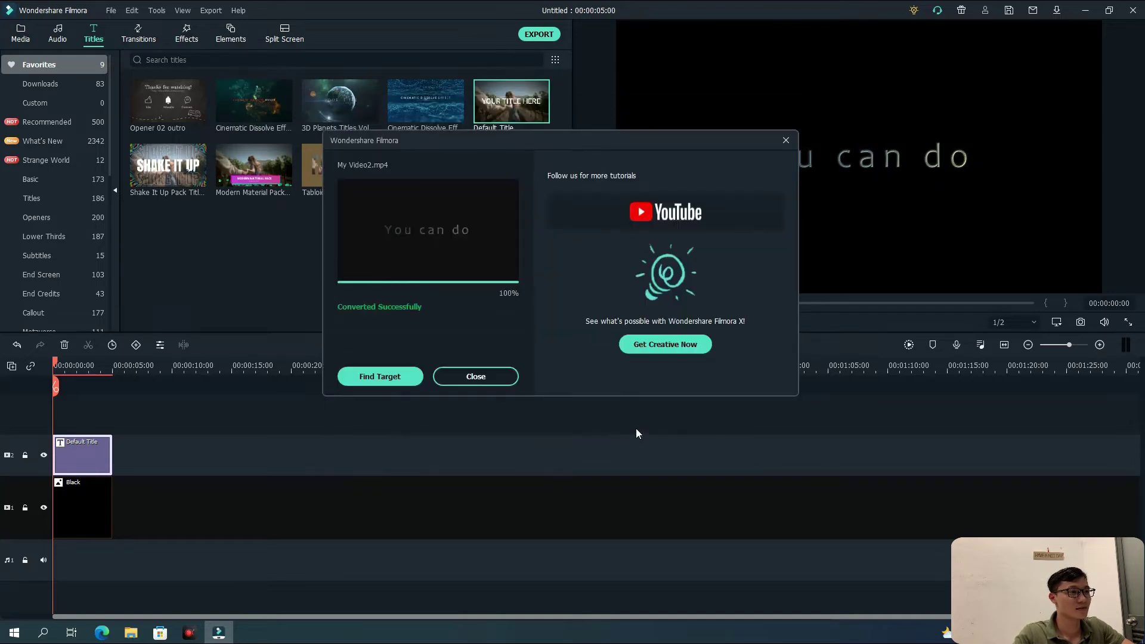
left_click(465, 375)
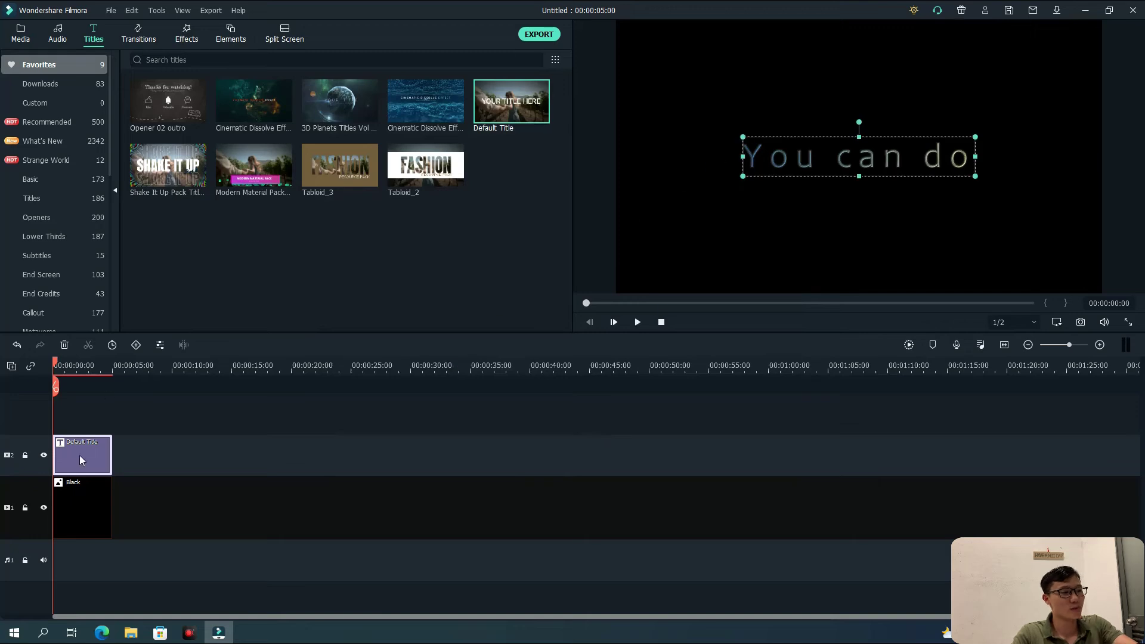
Delete the title and the black clip from the timeline
key("Delete")
left_click(100, 511)
key("Delete")
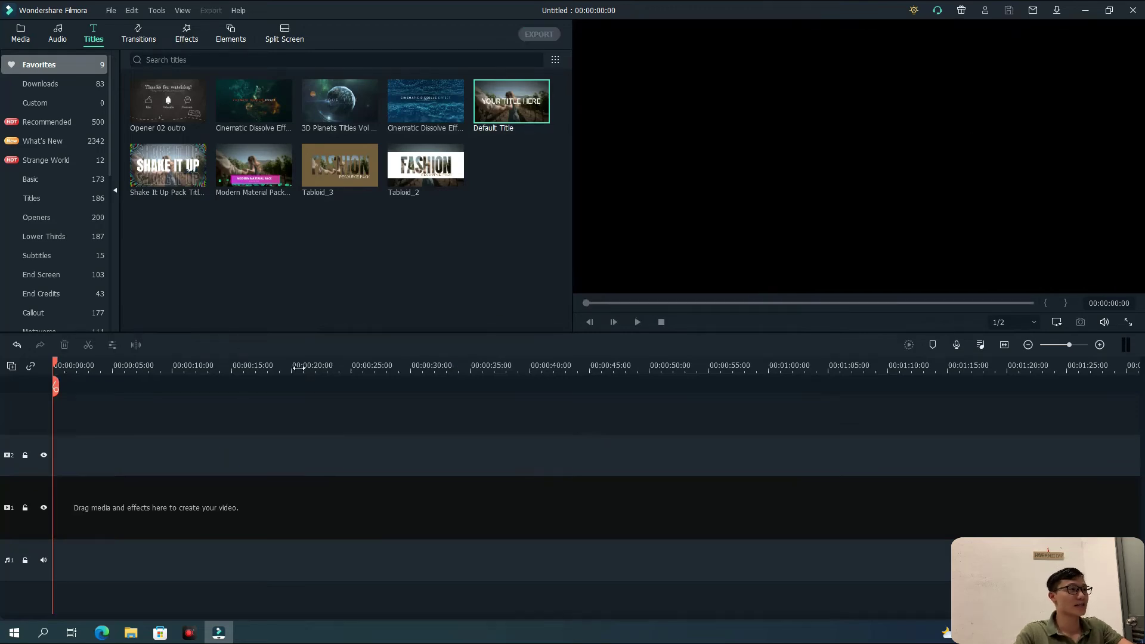
Look for a petal effect among the downloaded, favorite and recommended elements, including a search for "petal"
left_click(232, 31)
left_click(66, 87)
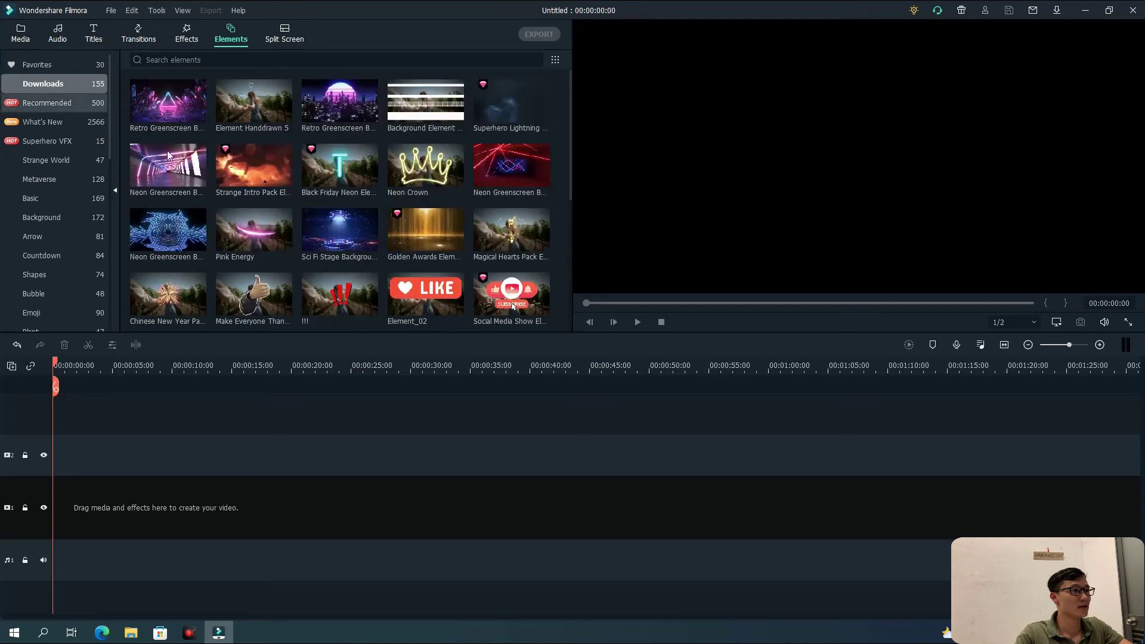
scroll(259, 190, "down", 10)
scroll(351, 227, "down", 3)
scroll(377, 249, "up", 8)
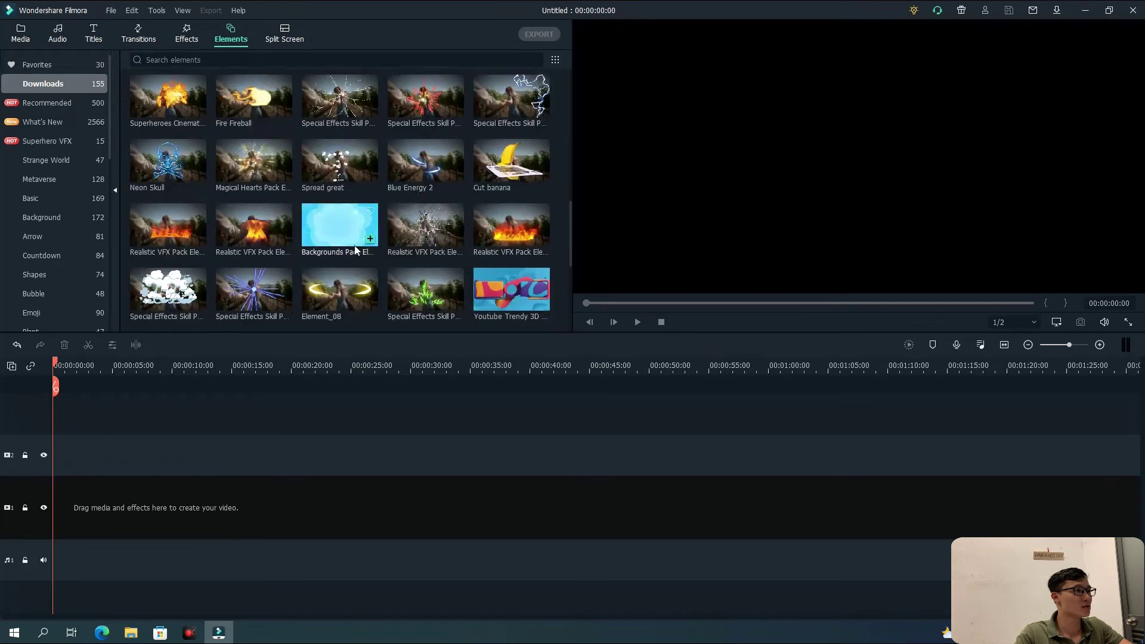
left_click(200, 60)
type("petal")
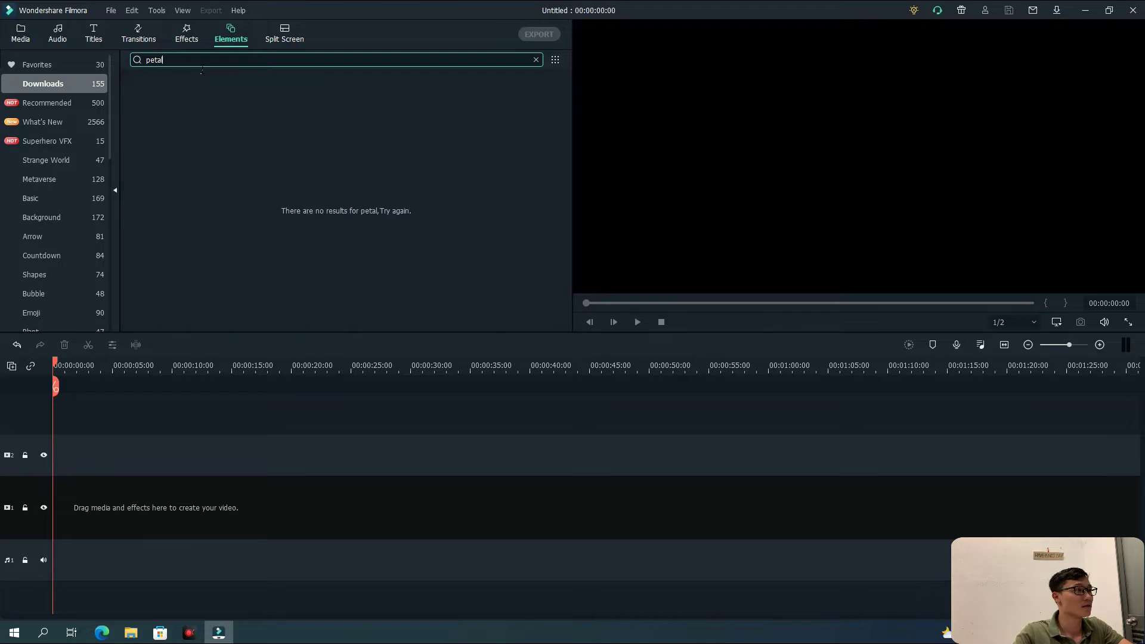
left_click(62, 80)
left_click(66, 67)
scroll(303, 169, "down", 3)
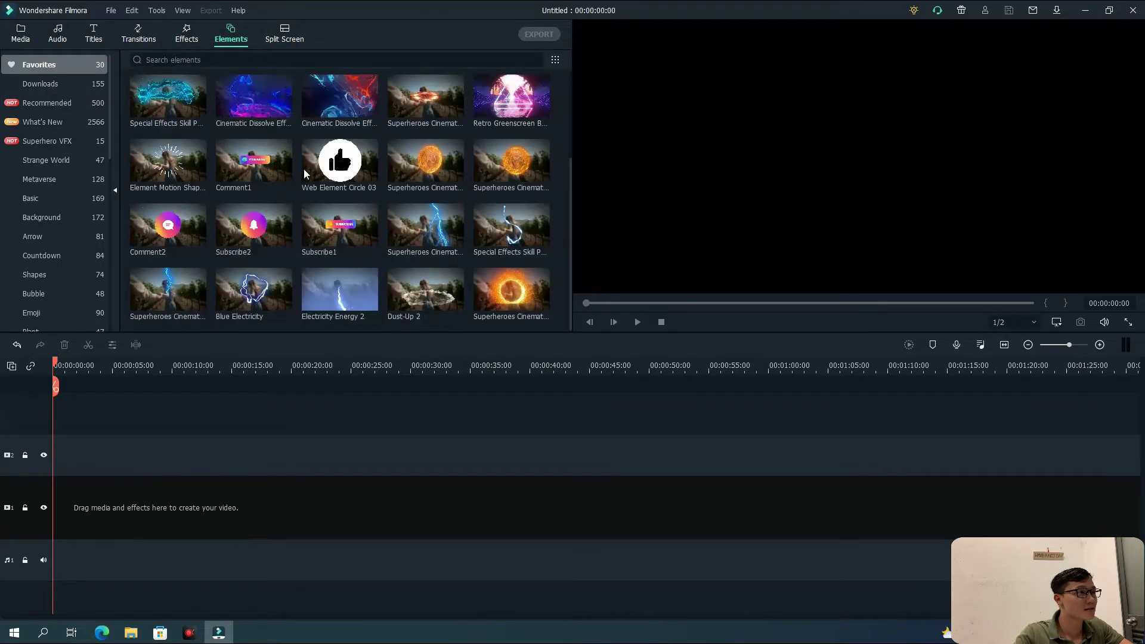
left_click(54, 103)
scroll(238, 185, "down", 5)
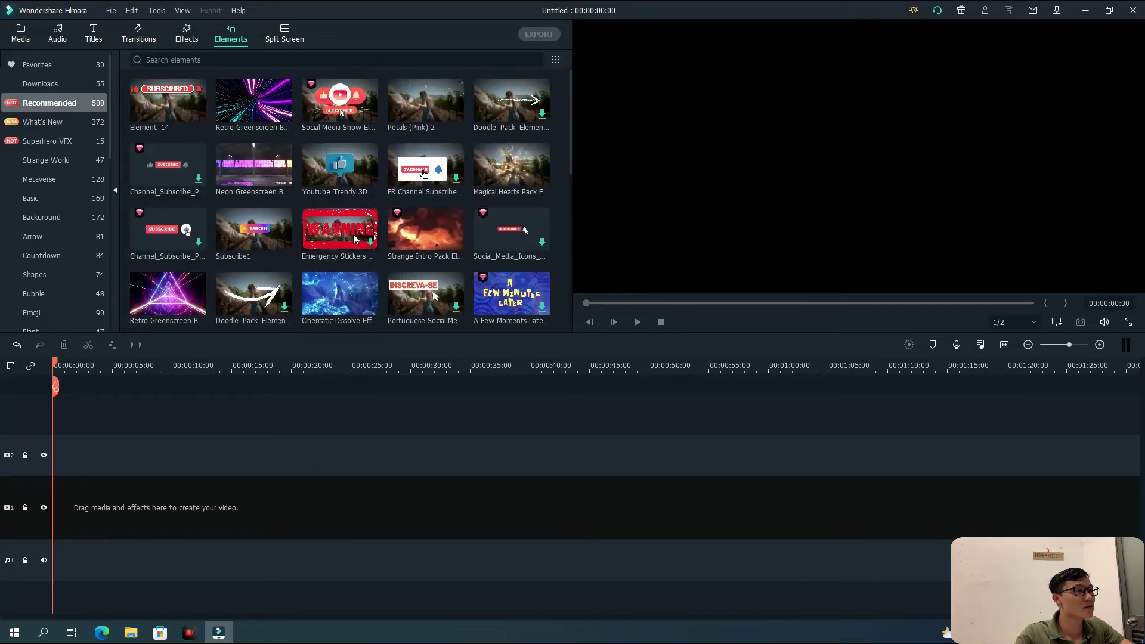
Preview the Petals (Pink) 2 element, try it on the first video track and remove it again
left_click(414, 113)
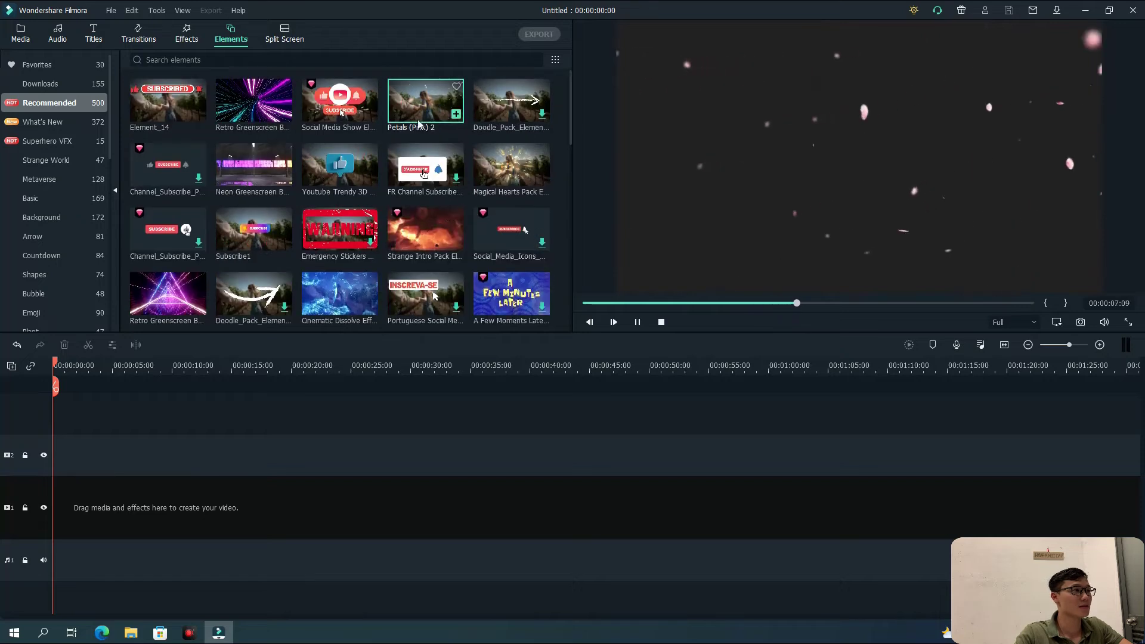
scroll(421, 237, "down", 10)
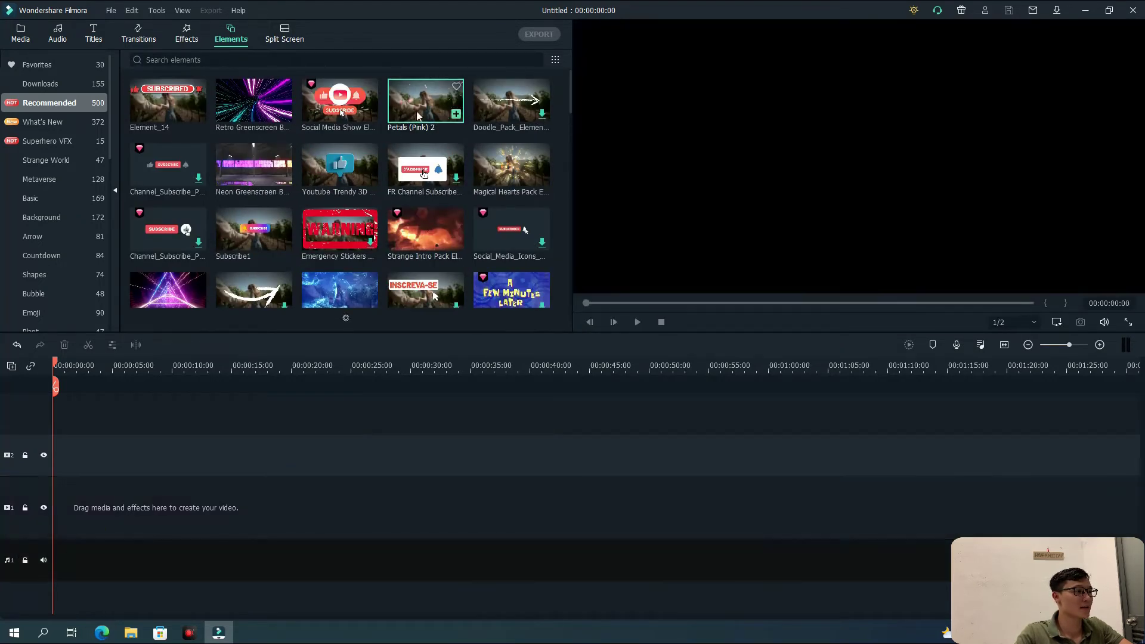
left_click_drag(425, 100, 149, 506)
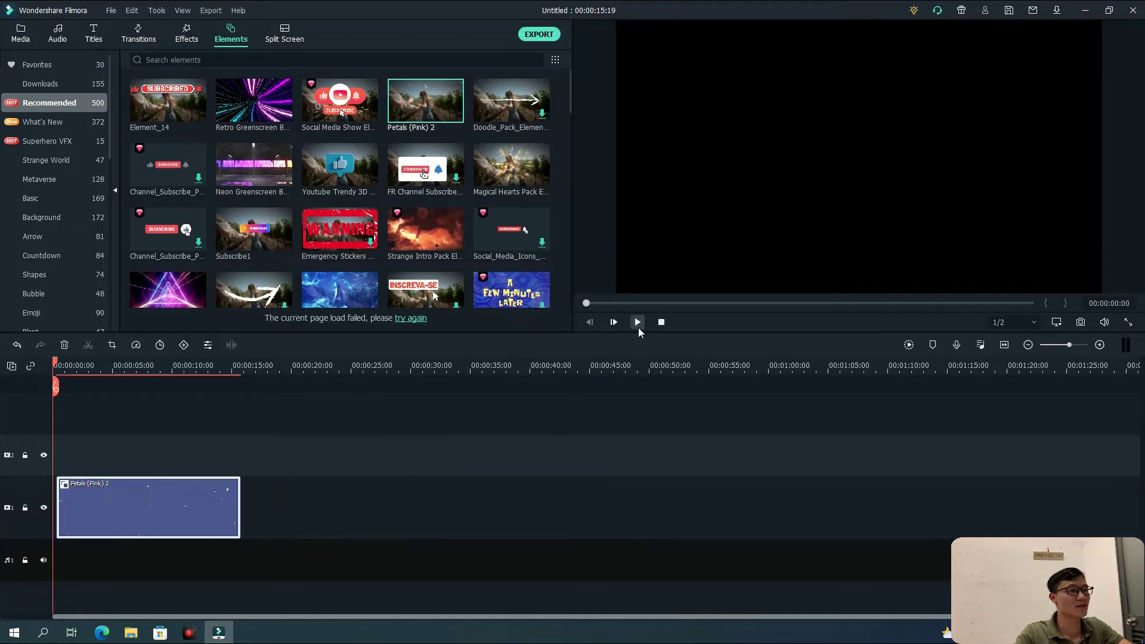
key("Delete")
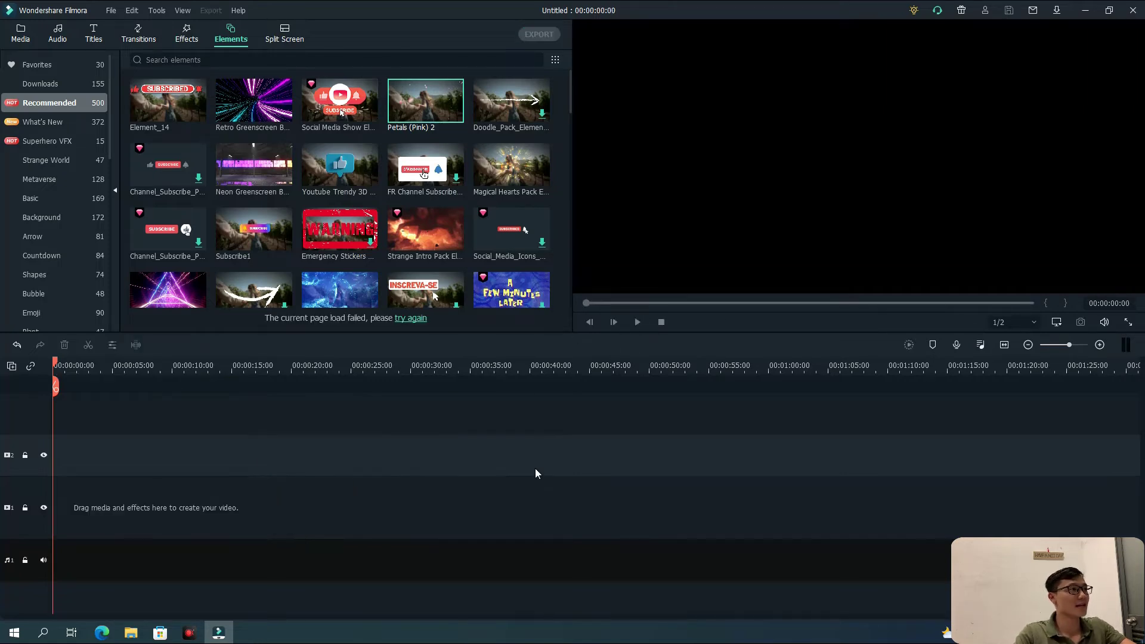
Try to import the My Video, My Video1 and My Video2 files from the VIDEO7- folder
left_click(21, 34)
left_click(156, 57)
left_click(152, 80)
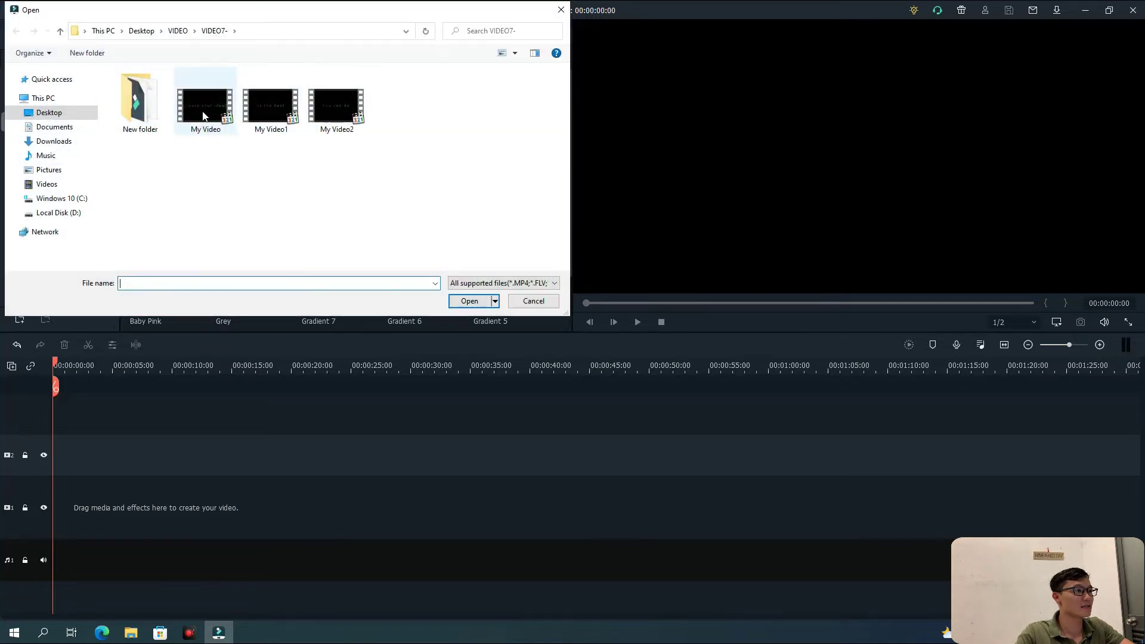
left_click(203, 116)
left_click(271, 107, "ctrl")
left_click(336, 107, "ctrl")
left_click(495, 302)
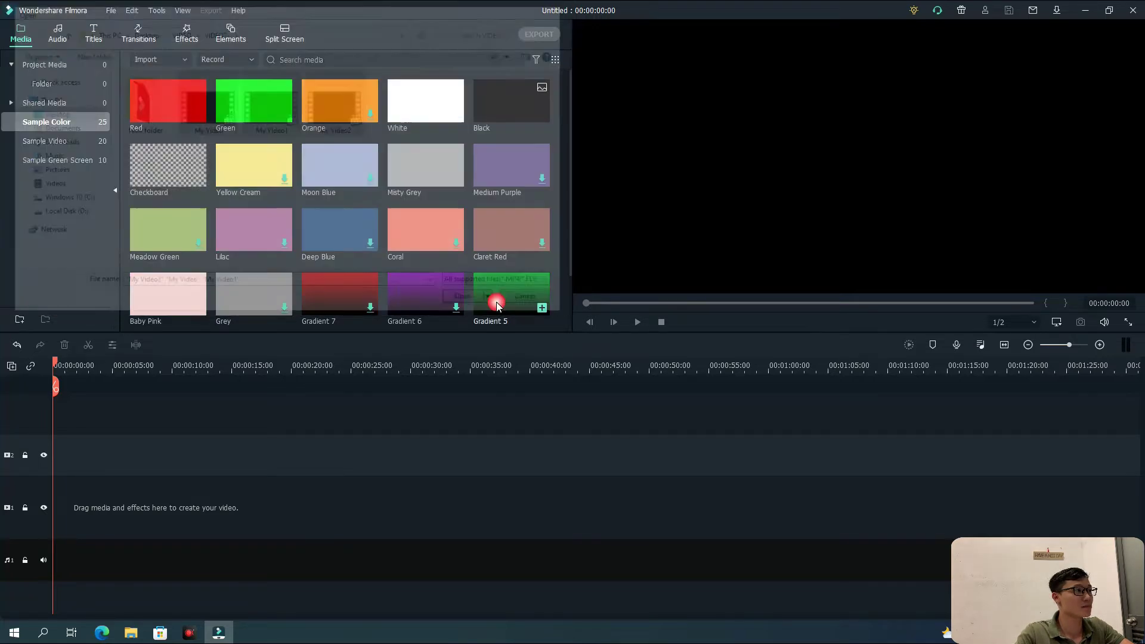
Import the exported title videos My Video, My Video1 and My Video2 into the project media
left_click(157, 59)
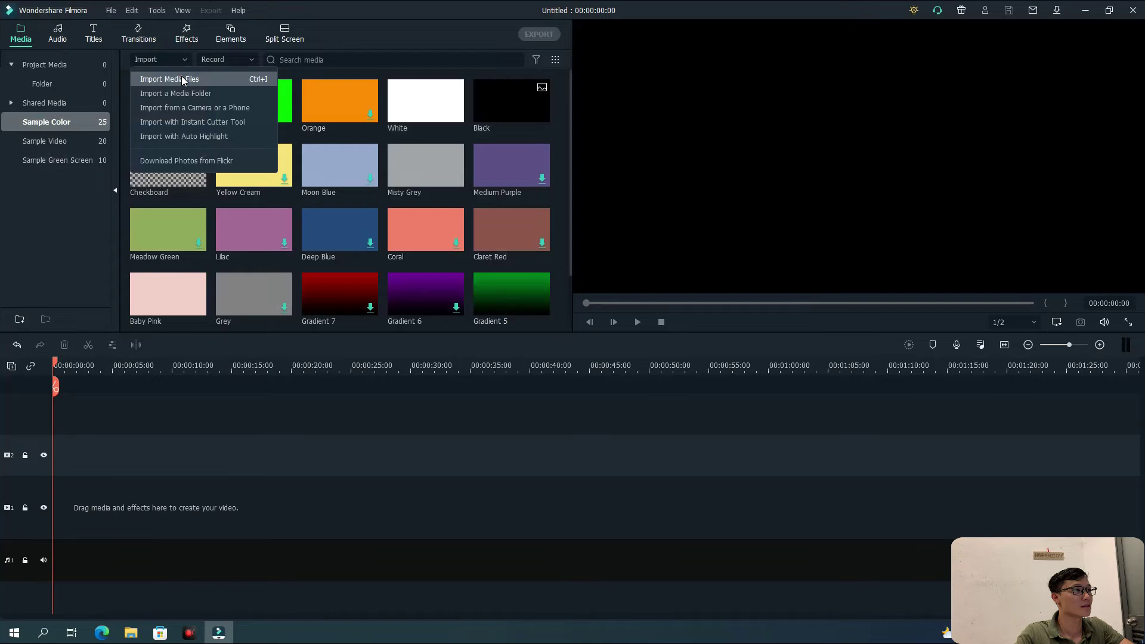
left_click(183, 80)
left_click_drag(377, 140, 197, 101)
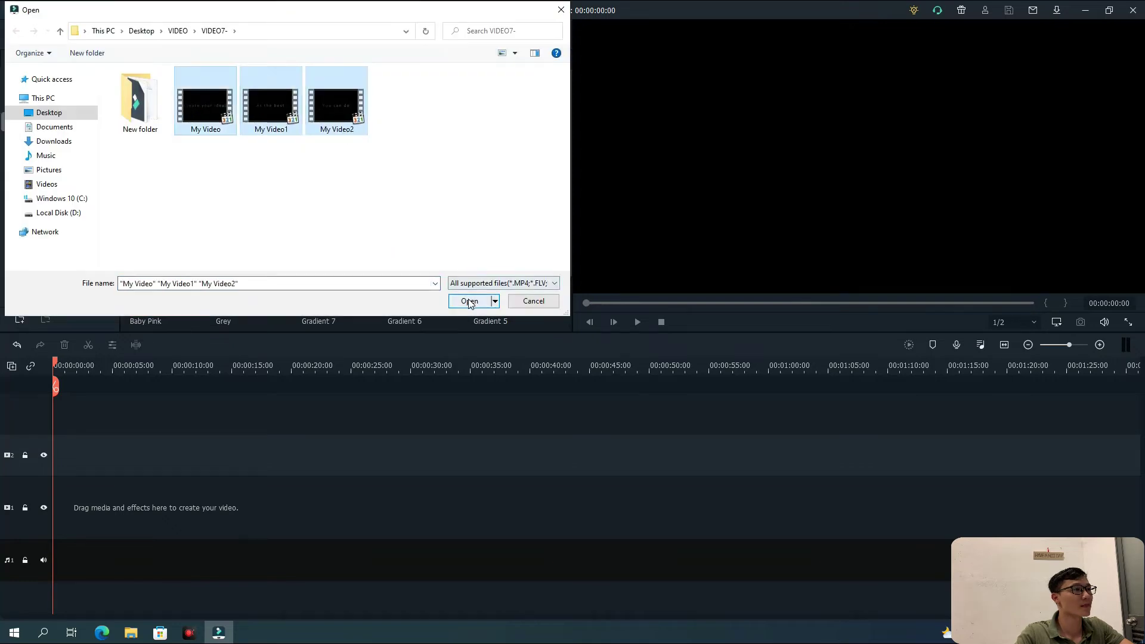
left_click(469, 301)
Import the My Video-background clip from New folder into the project media
left_click(156, 102)
double_click(130, 98)
double_click(332, 102)
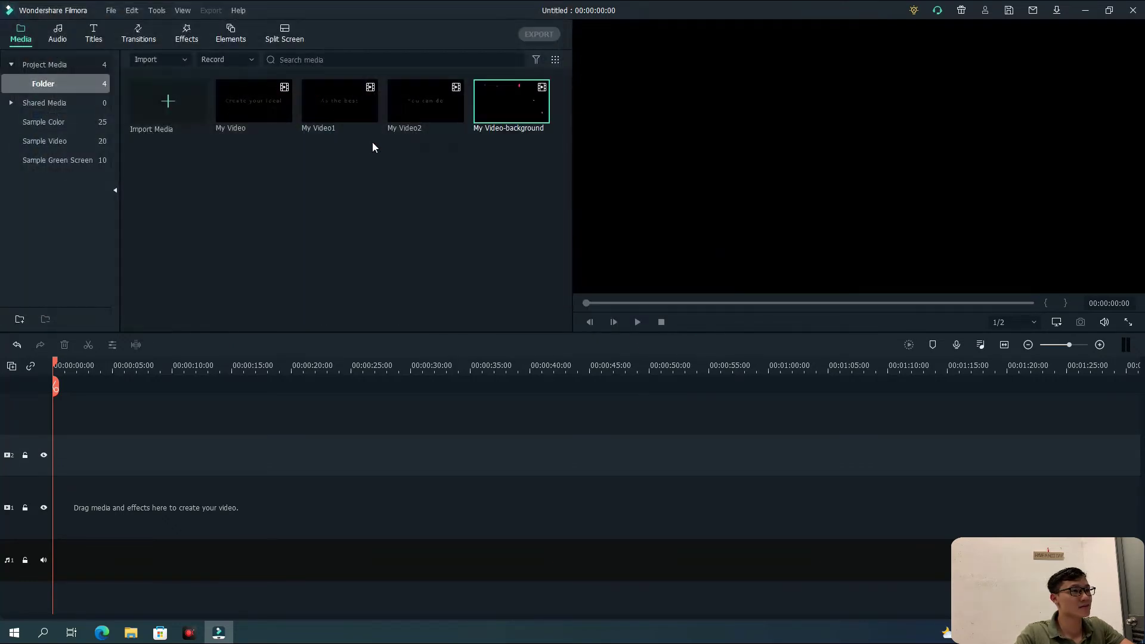
Preview the My Video-background clip and place it at the start of the first video track
double_click(519, 107)
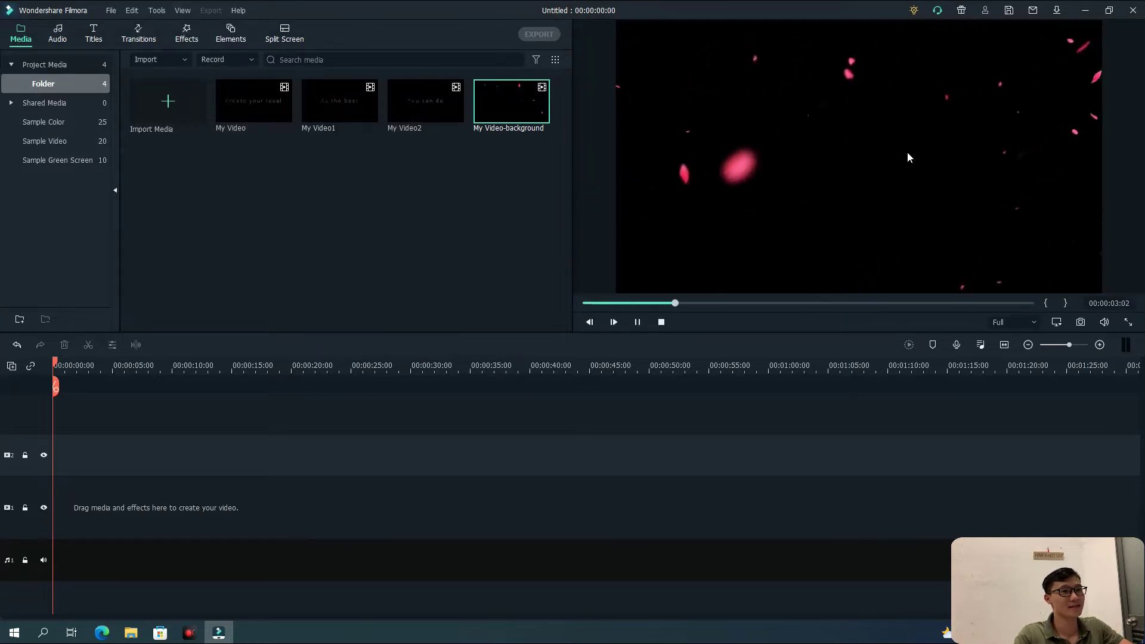
left_click_drag(511, 101, 179, 507)
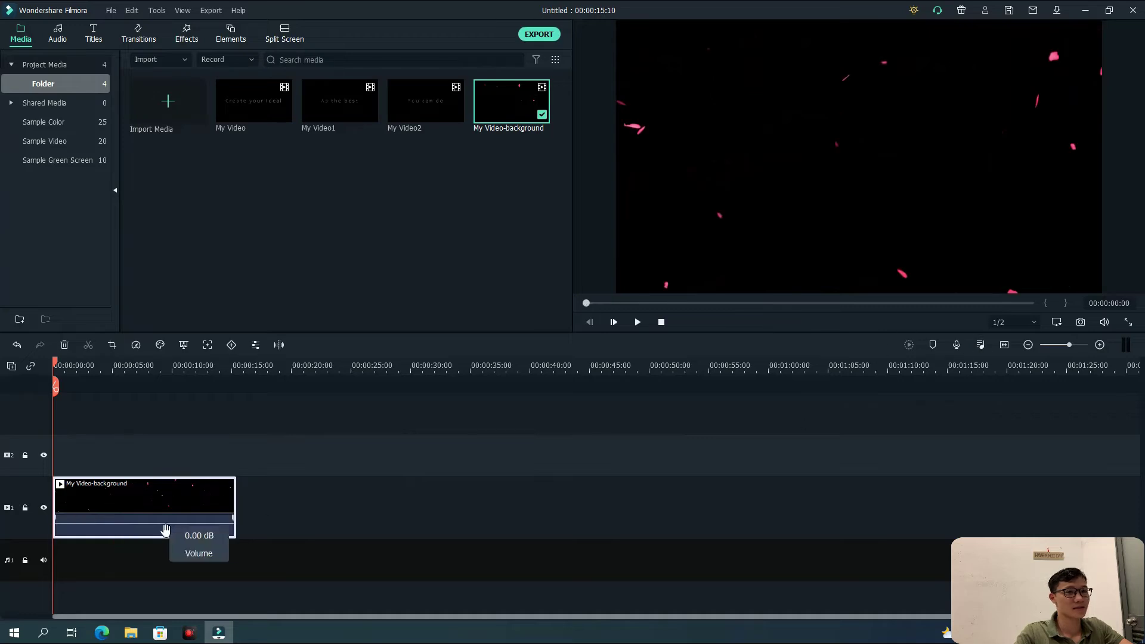
left_click(1004, 345)
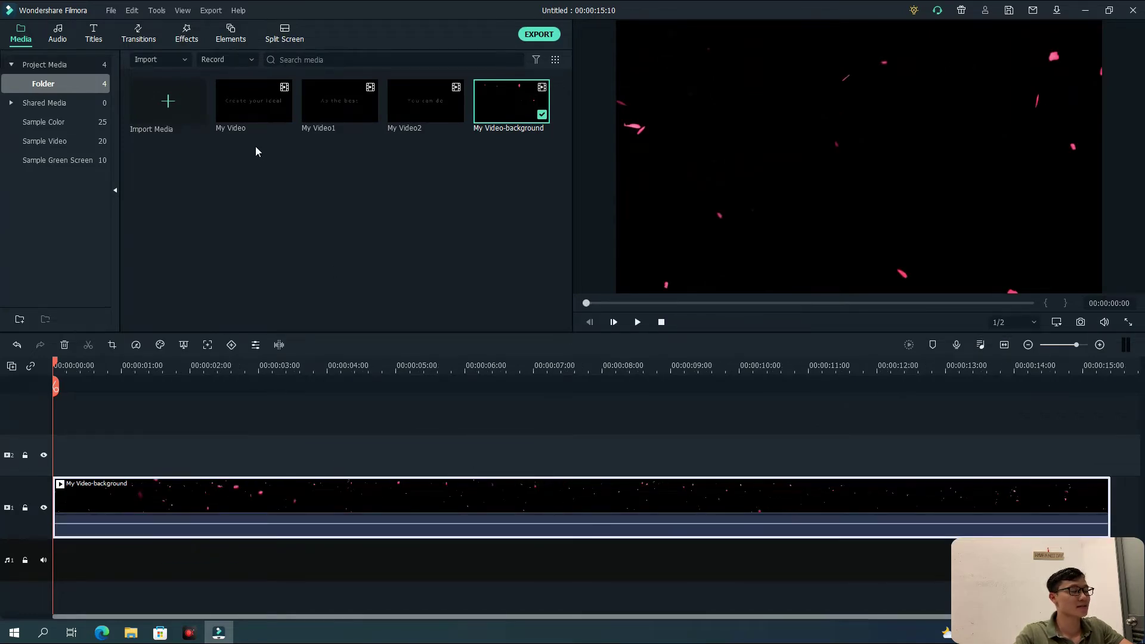
Place the My Video title at the start of the second video track and set its blending mode to Screen
left_click_drag(245, 109, 57, 454)
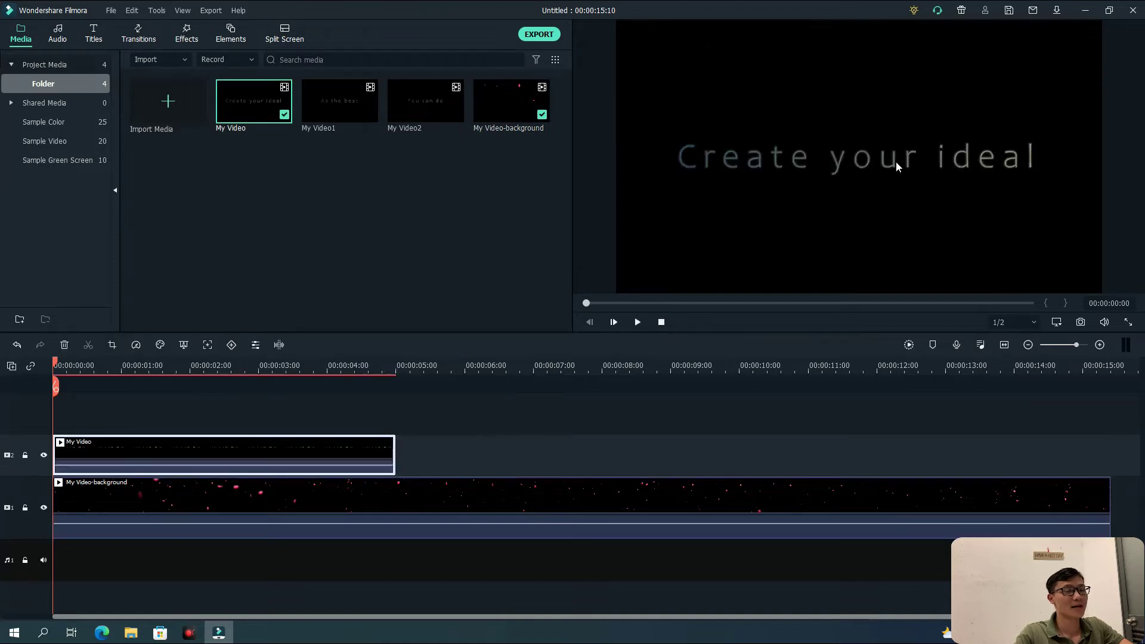
double_click(276, 445)
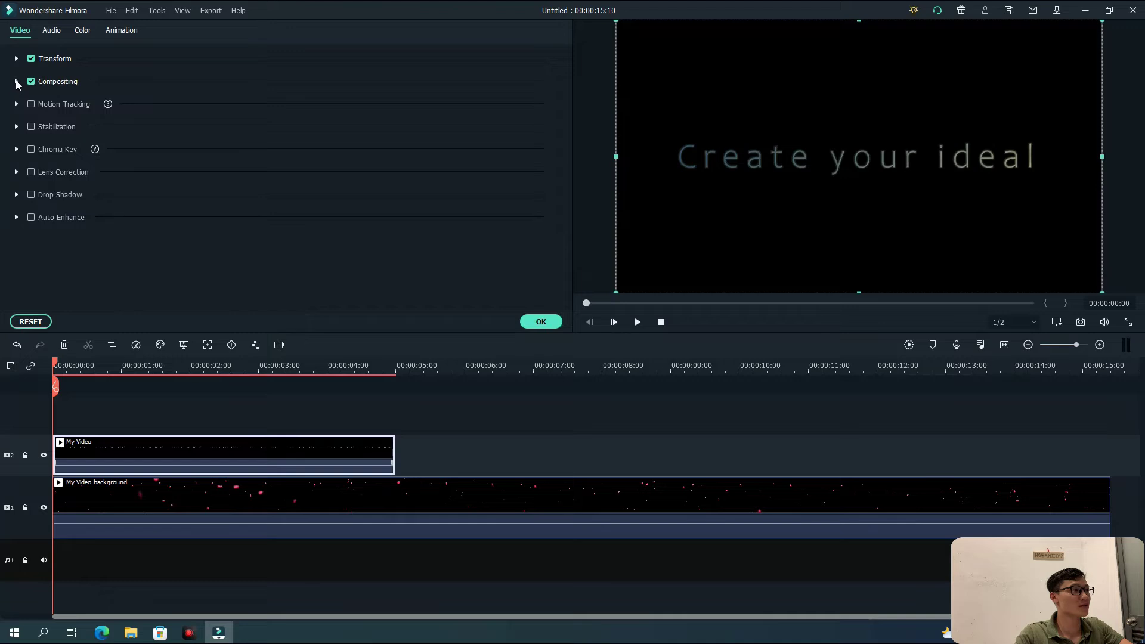
left_click(17, 81)
left_click(249, 116)
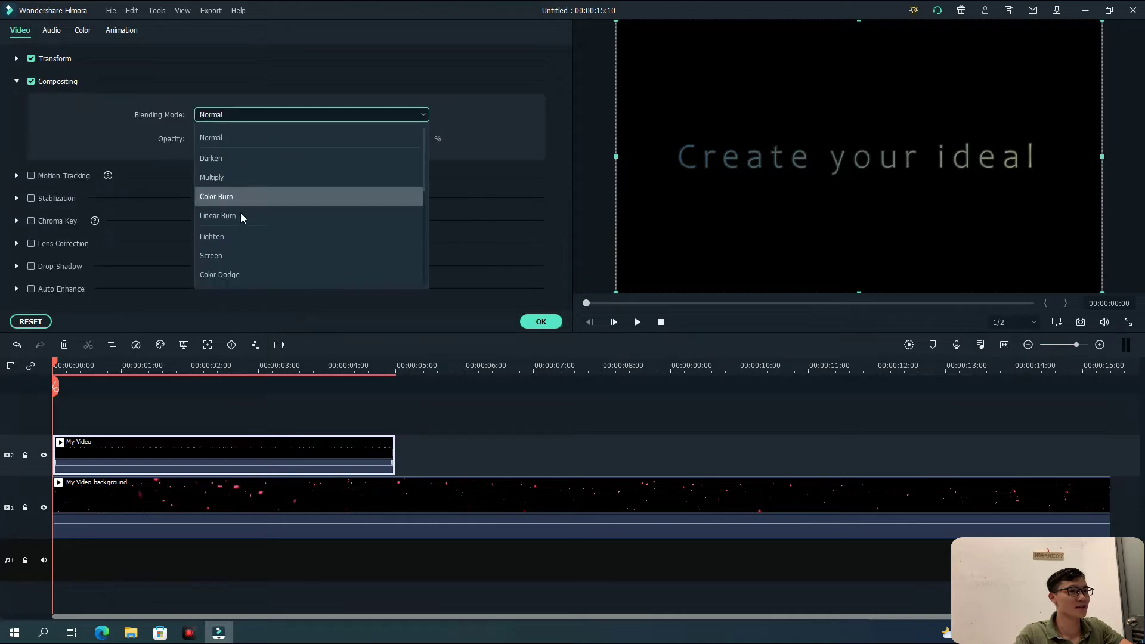
left_click(233, 255)
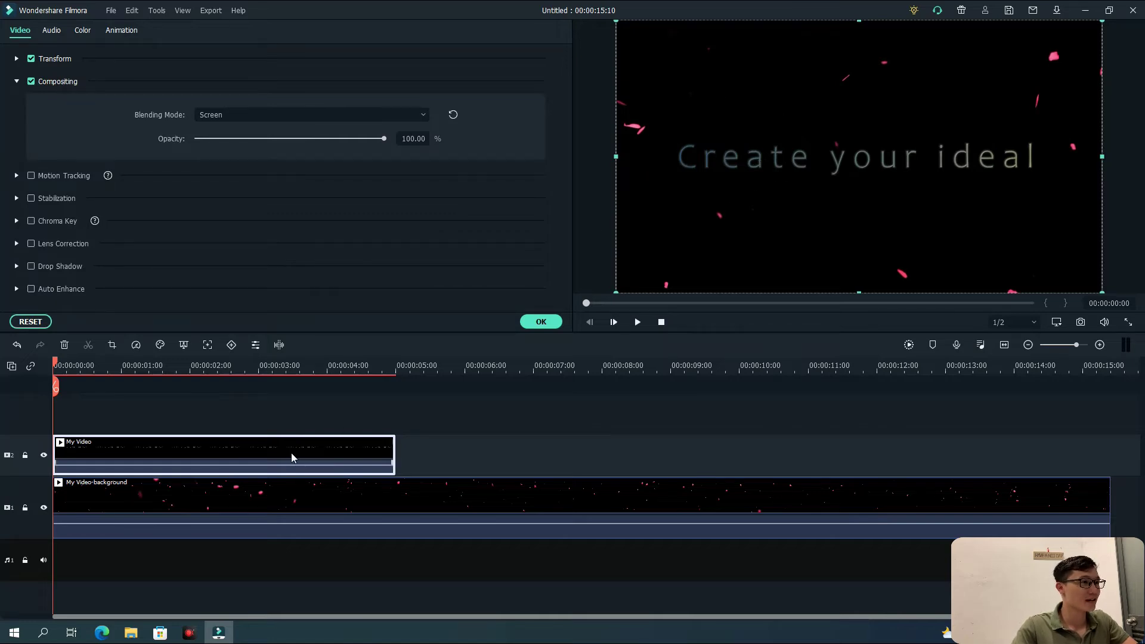
left_click(541, 321)
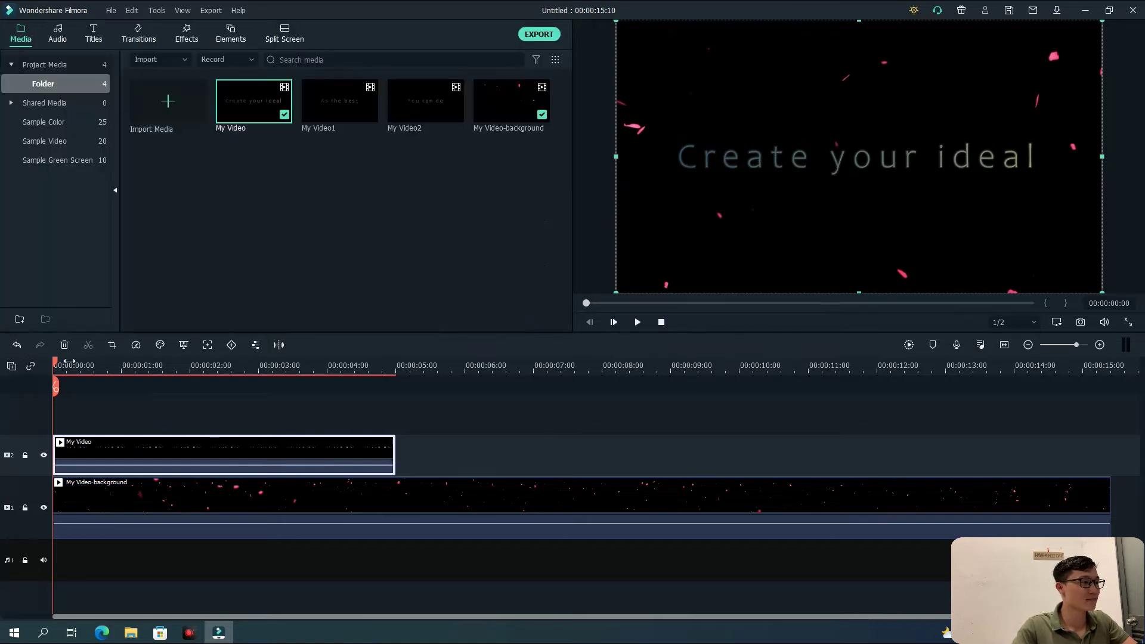
Add custom animation keyframes to the My Video title at its start and slightly after the 1-second mark
double_click(93, 452)
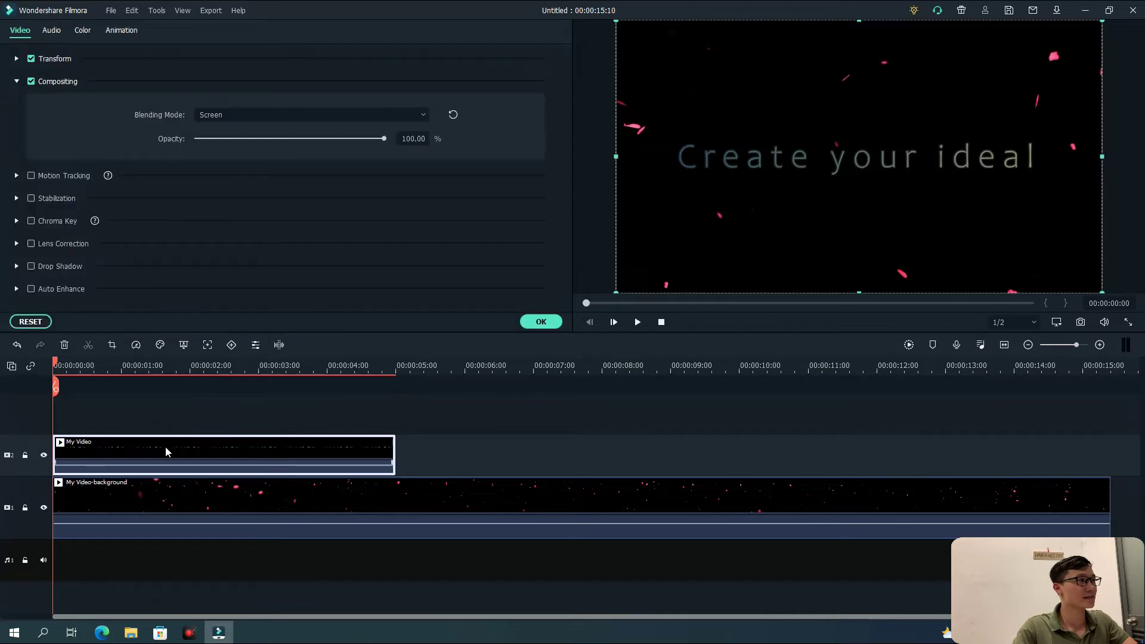
left_click(123, 31)
left_click(71, 56)
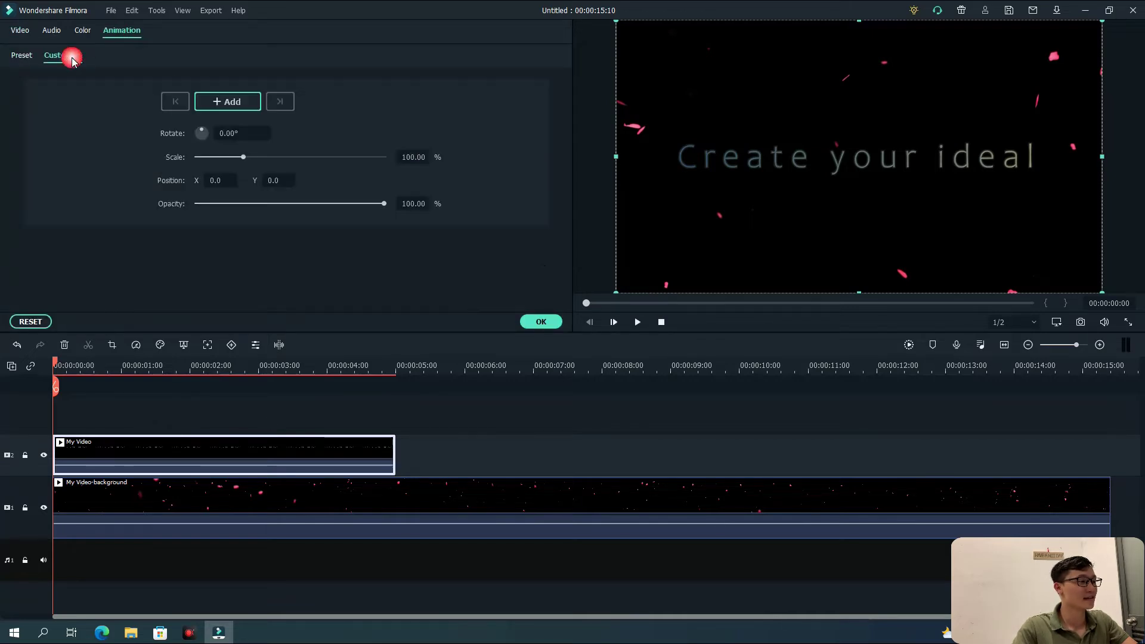
left_click(226, 101)
left_click_drag(57, 366, 133, 372)
left_click(220, 102)
Set the scale of the My Video title's starting keyframe to 350%
left_click(57, 455)
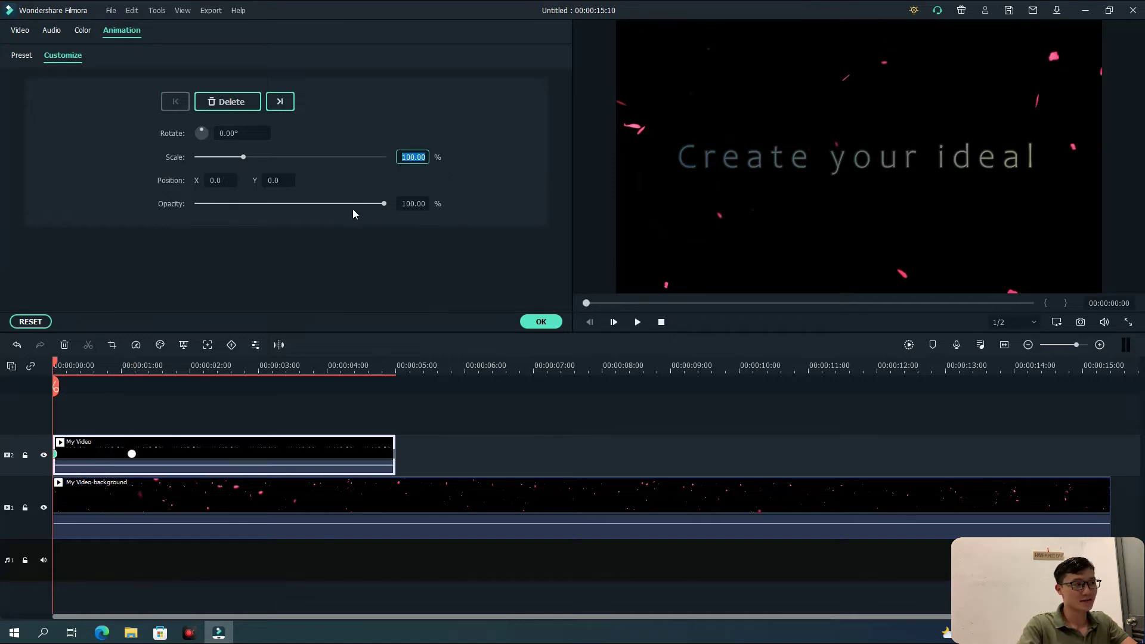
type("3")
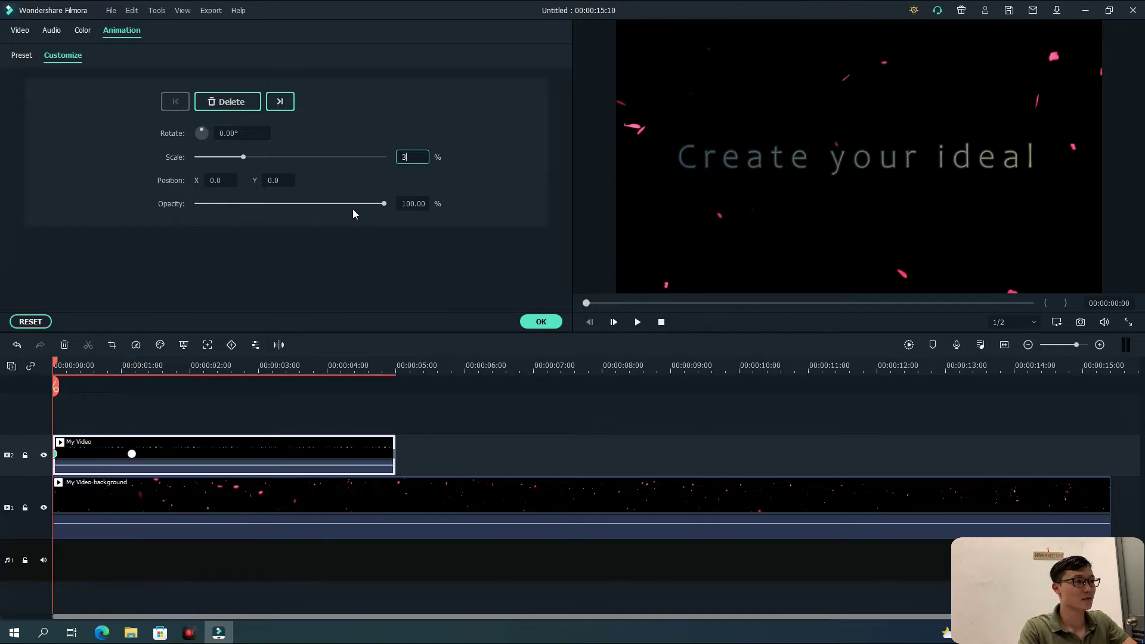
type("50")
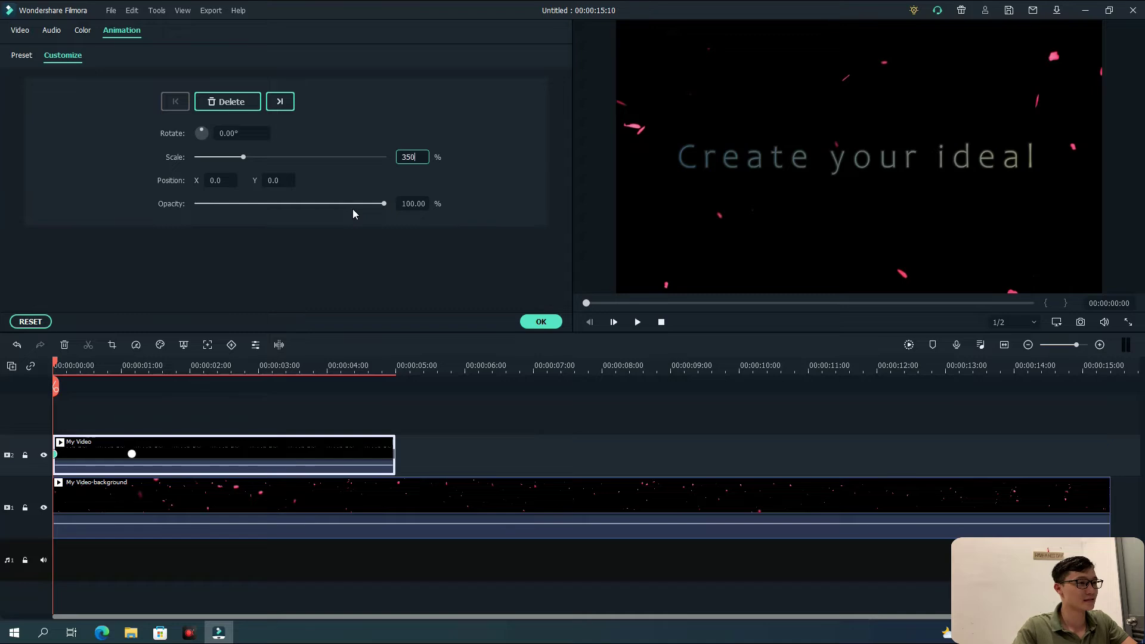
left_click(541, 321)
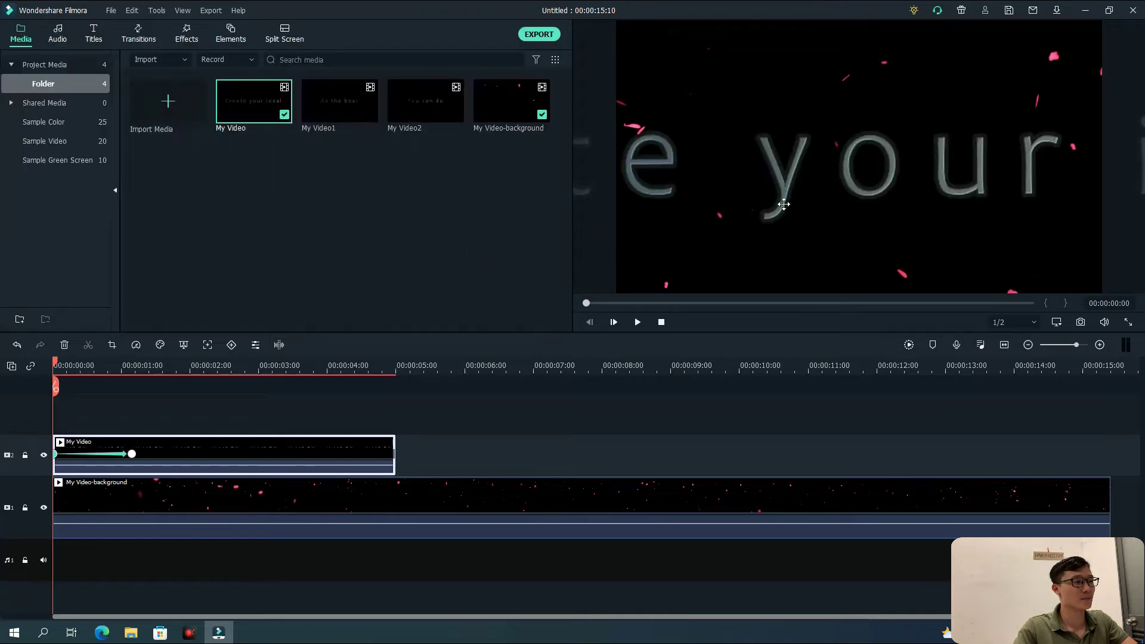
Move the title's second keyframe to 00:00:01:00 and set its scale to 80%
left_click(132, 454)
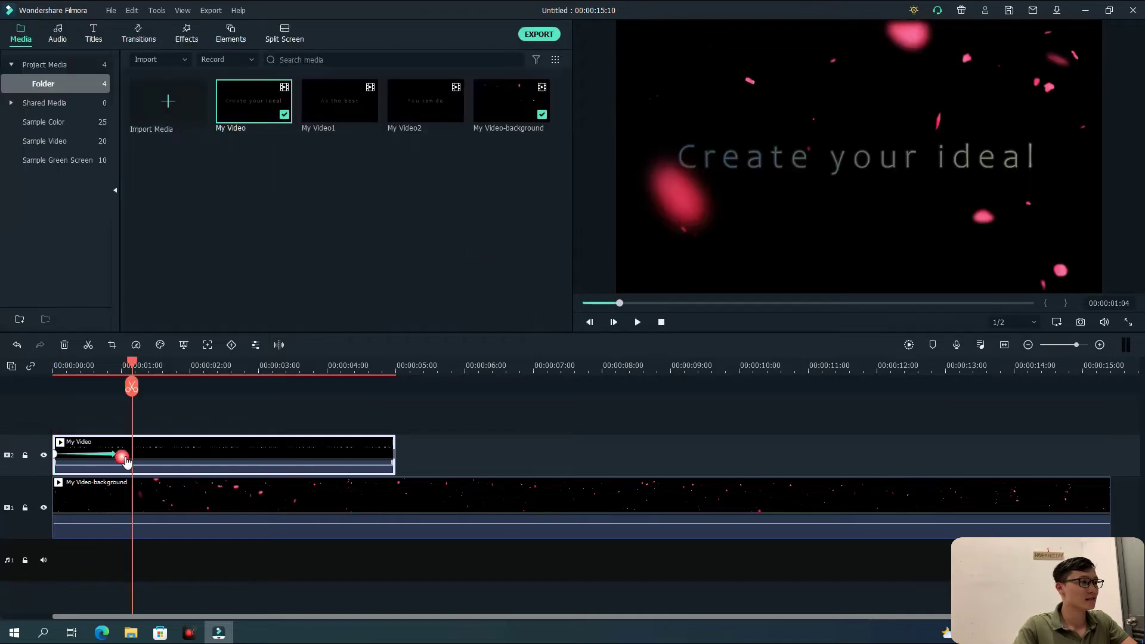
double_click(121, 453)
left_click(413, 158)
type("80")
key("Return")
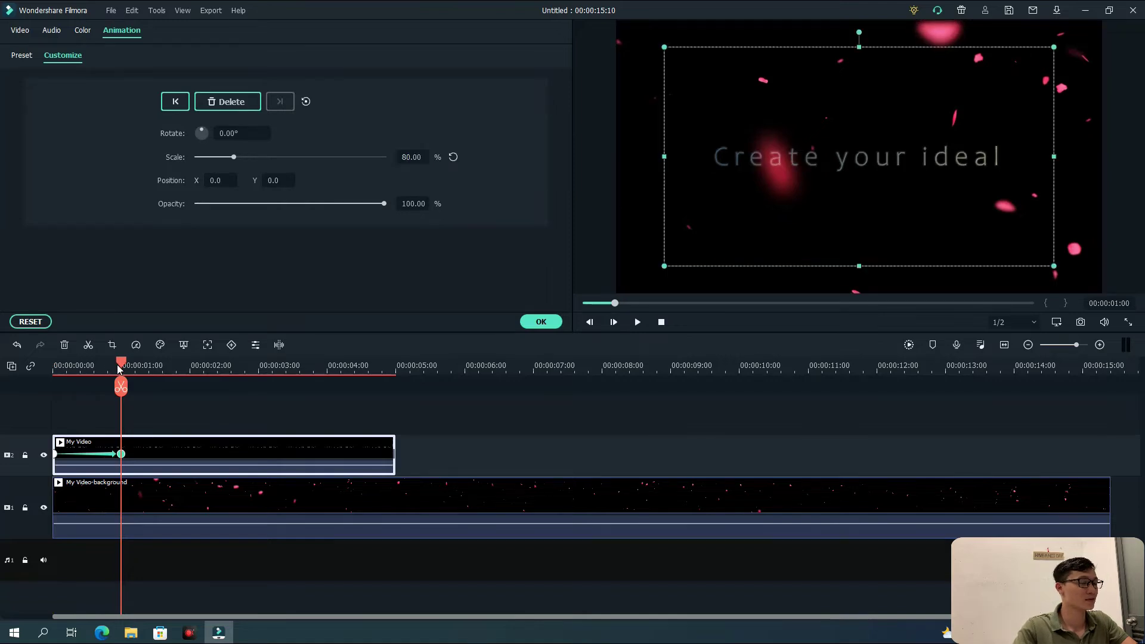
Play the title's zoom animation from the start of the timeline
left_click_drag(118, 370, 55, 369)
left_click(637, 322)
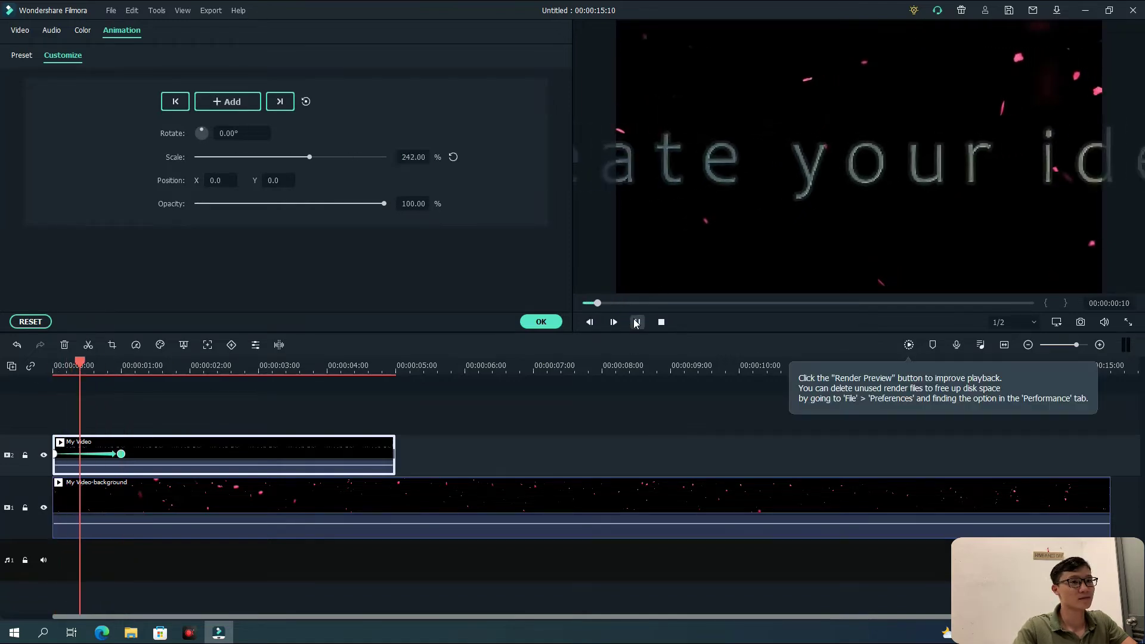
left_click(637, 321)
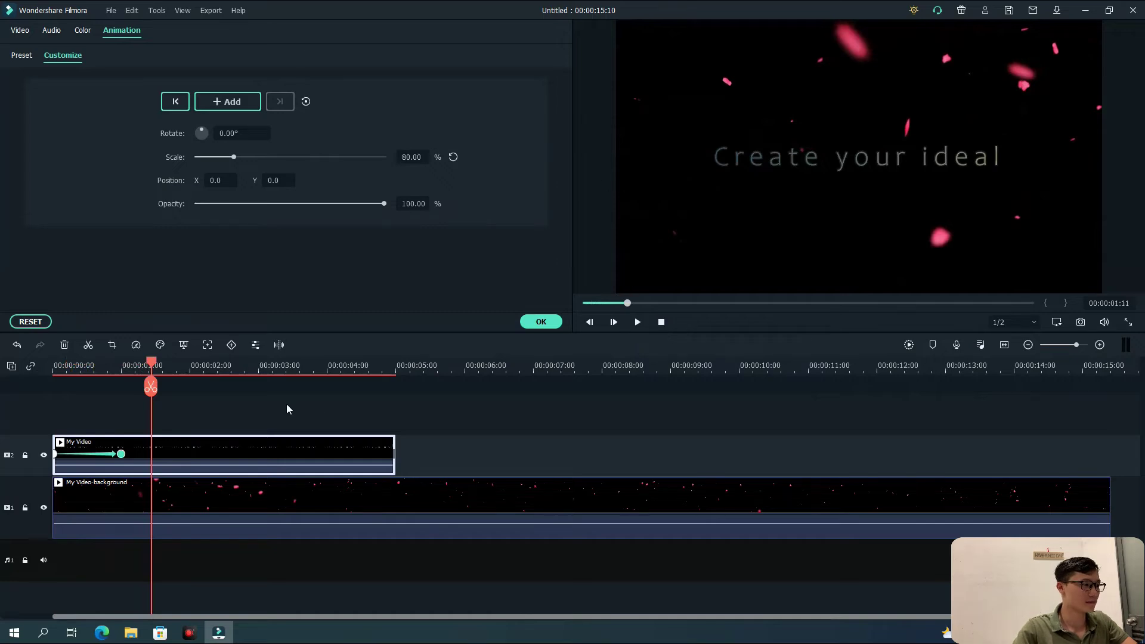
Move the title's second keyframe slightly before the 1-second mark and replay the faster zoom from the start
left_click(123, 455)
left_click_drag(126, 458, 110, 457)
left_click_drag(121, 386, 48, 376)
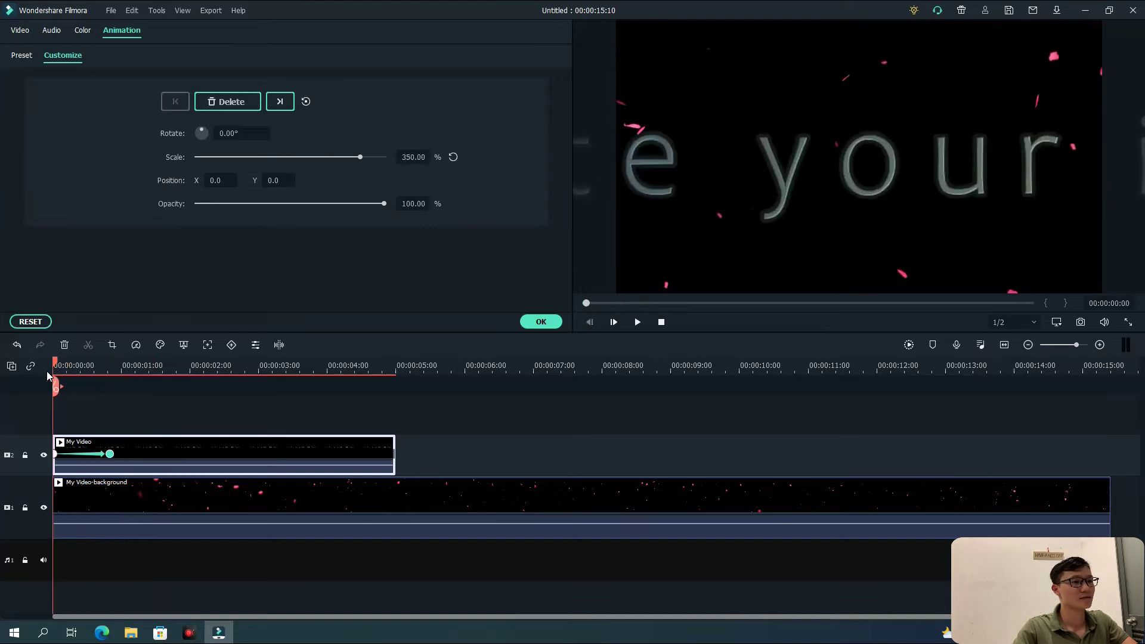
left_click(637, 323)
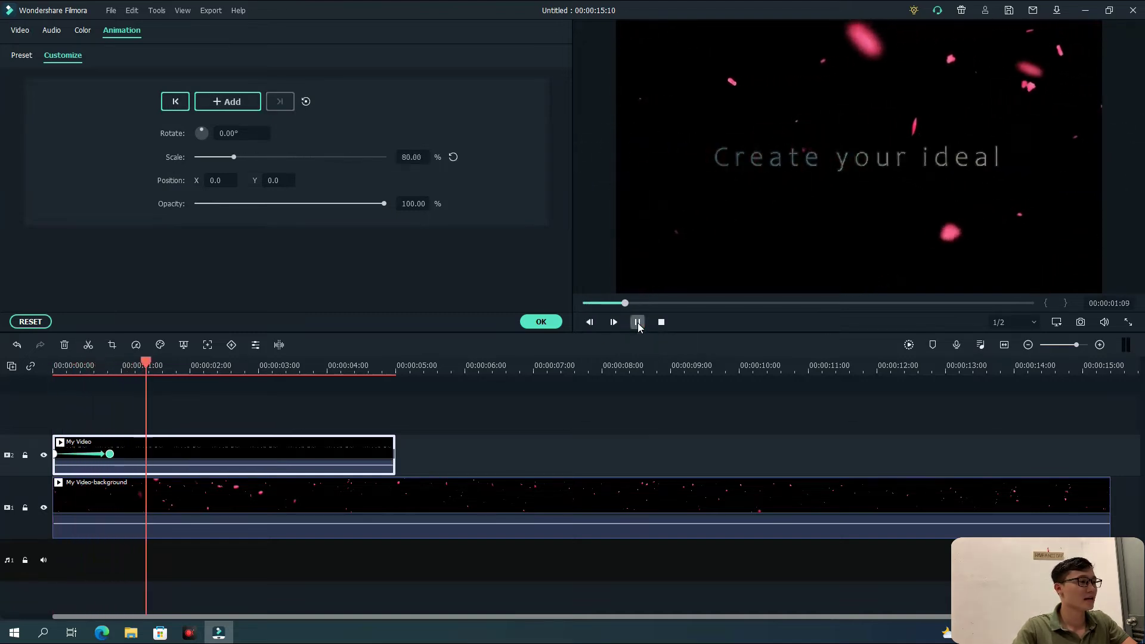
left_click(637, 322)
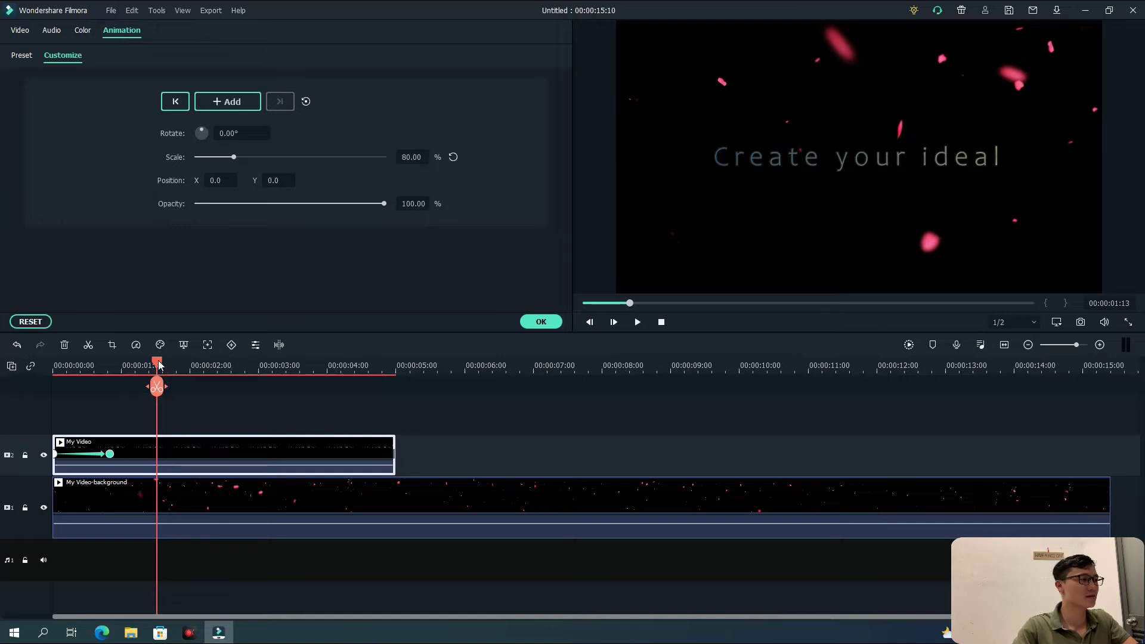
Split the My Video-background clip at 00:00:00:19 and close the animation settings
left_click_drag(158, 365, 105, 376)
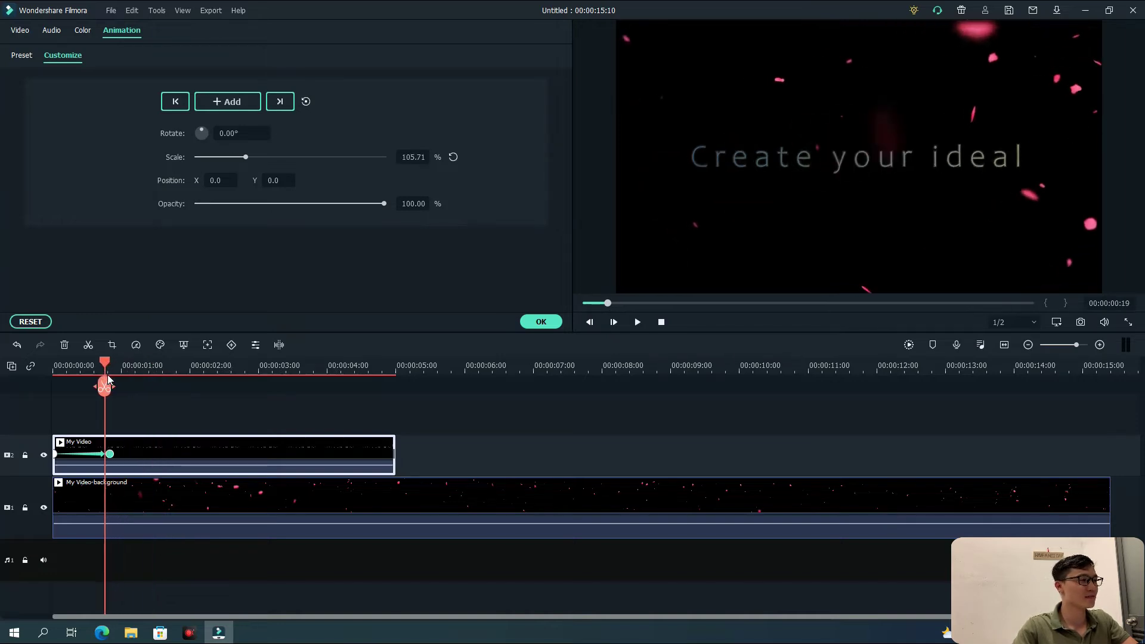
left_click(120, 418)
left_click(107, 389)
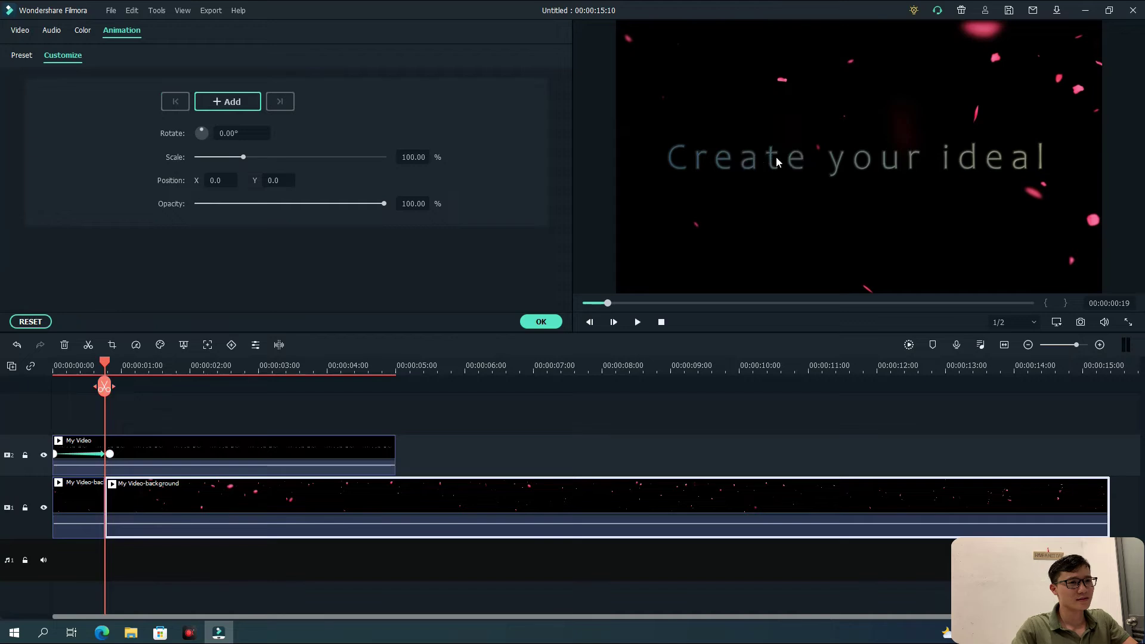
left_click(541, 322)
Split the background clip again at 00:00:01:02 and apply the downloaded Sideways 2 effect to the short middle segment
left_click(186, 33)
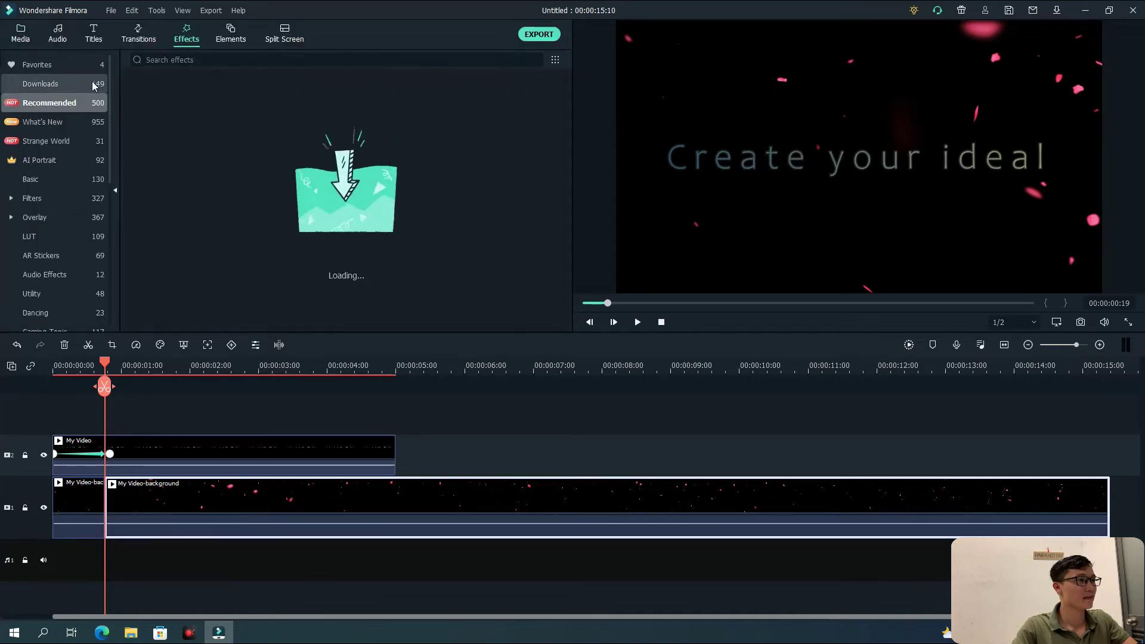
left_click(94, 85)
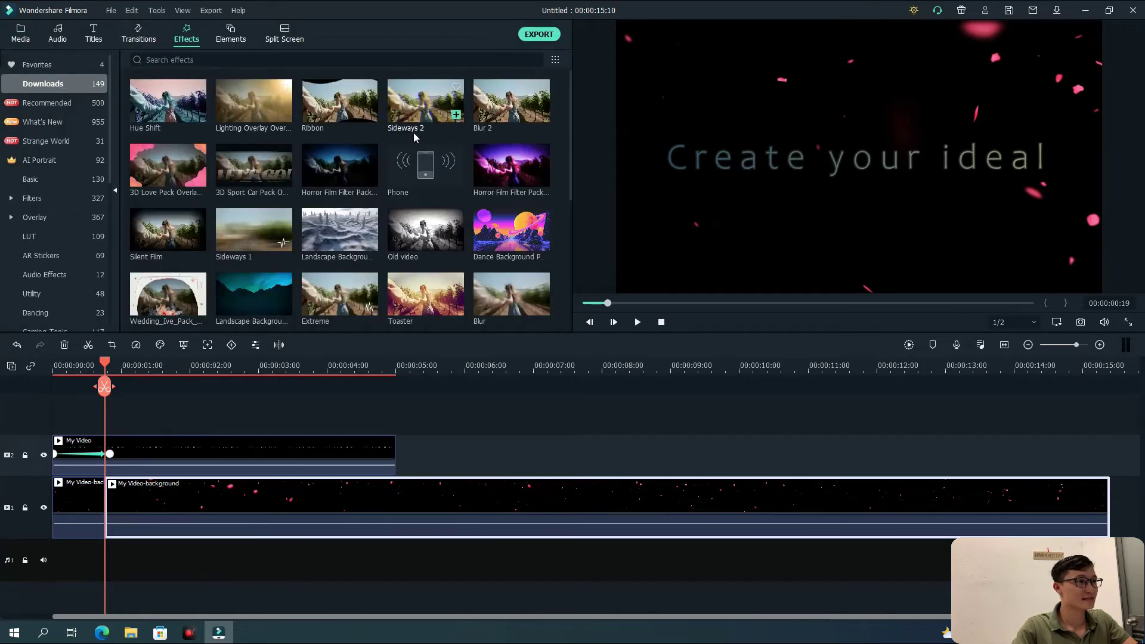
left_click(425, 113)
left_click_drag(104, 366, 130, 370)
left_click(127, 388)
left_click(115, 505)
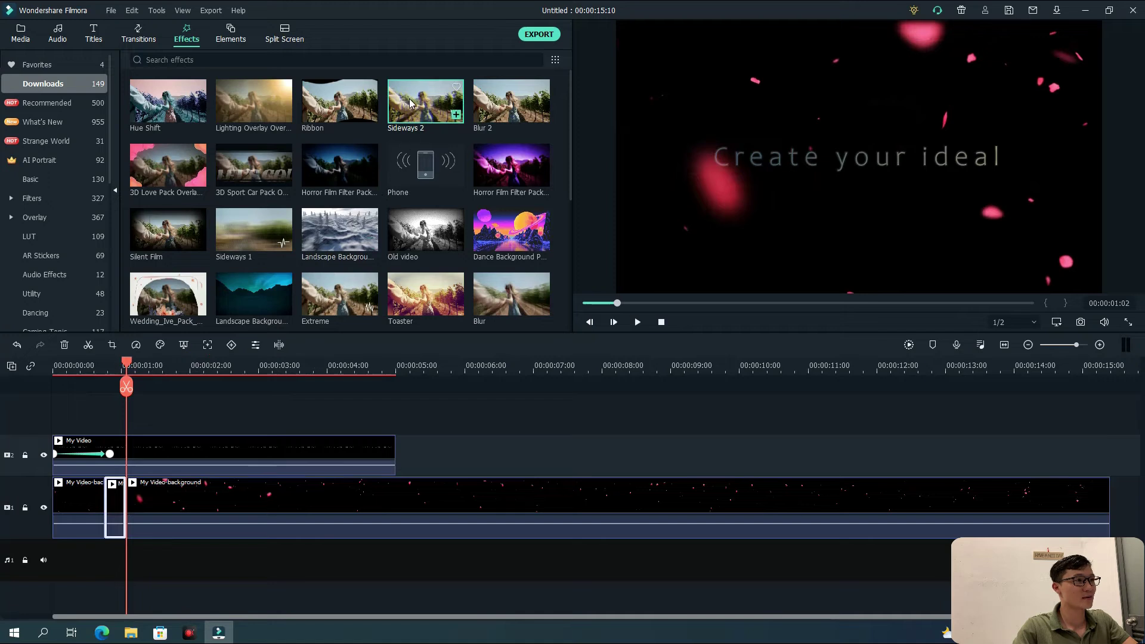
left_click_drag(410, 103, 176, 494)
left_click(112, 517)
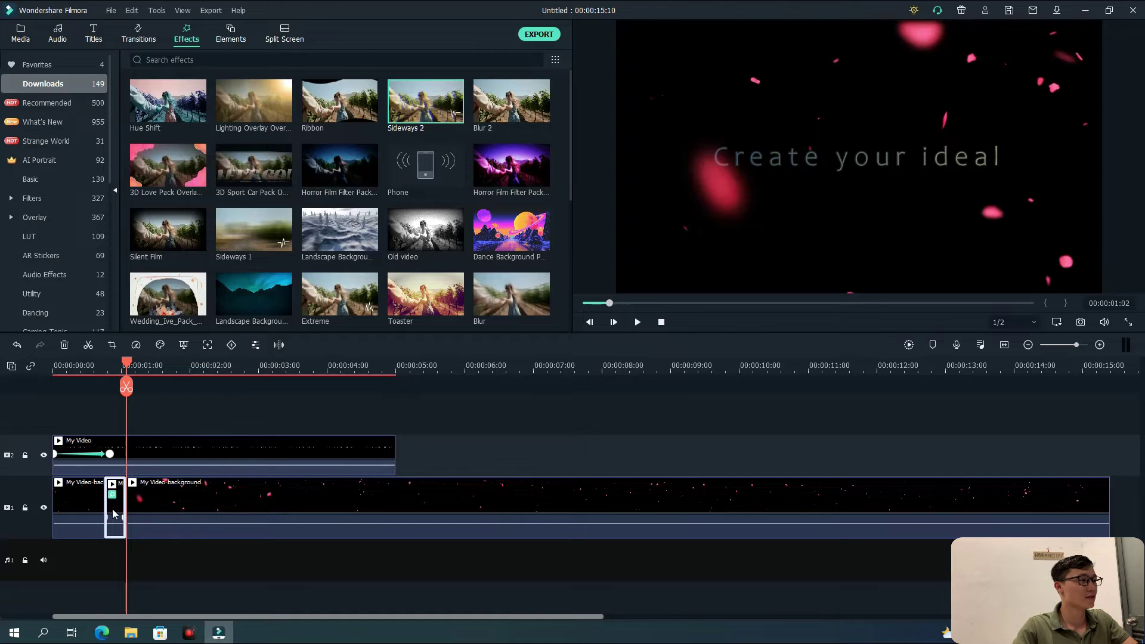
Set Position X, Position Y and Position Z of the short segment's Sideways 2 effect to 0.1 each
double_click(112, 509)
left_click(24, 33)
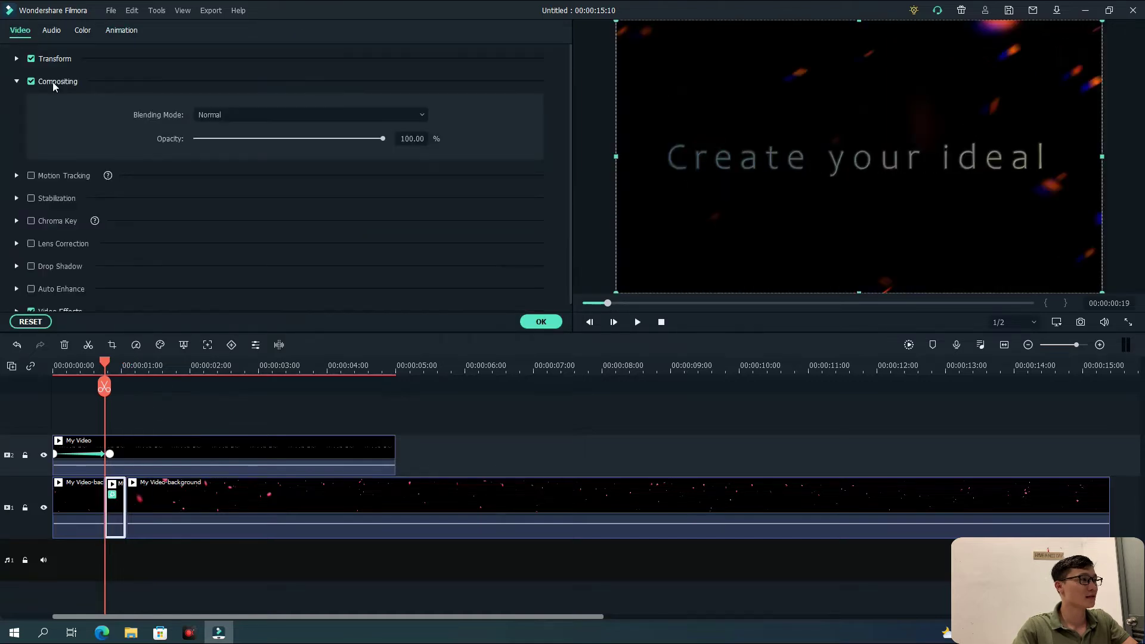
left_click(77, 302)
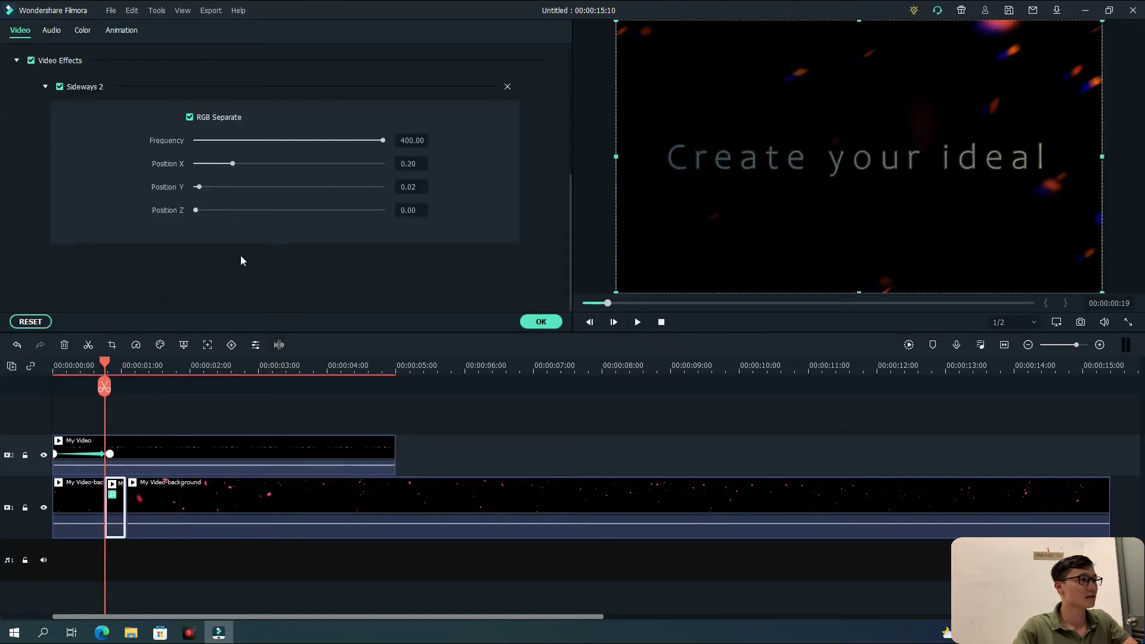
left_click(411, 163)
type("0.1")
key("Return")
left_click(411, 182)
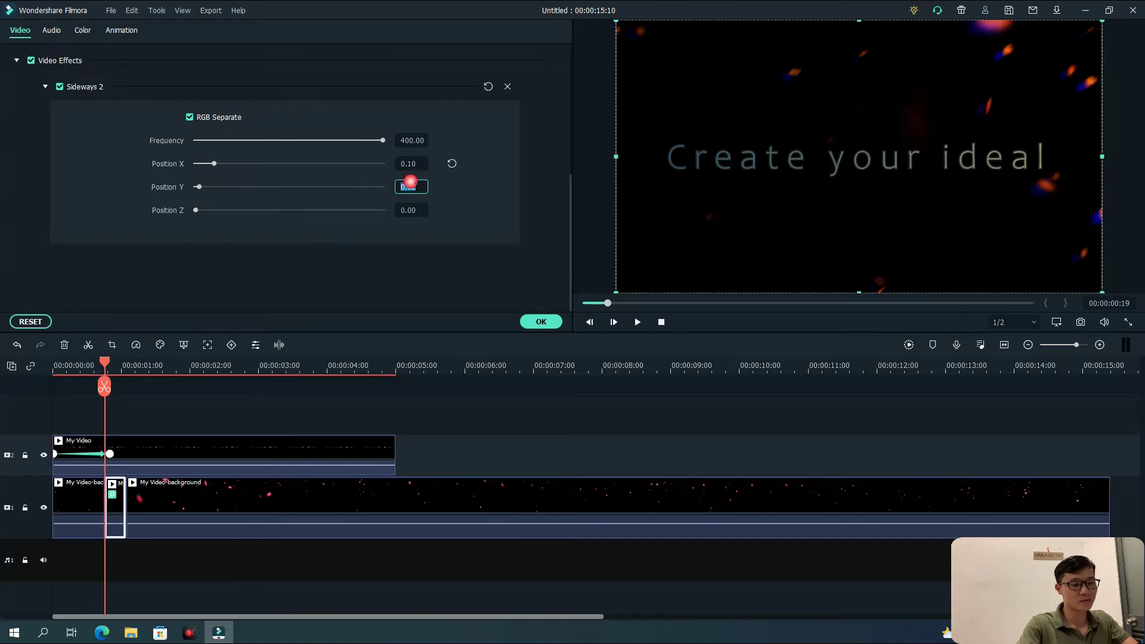
type("0.1")
key("Return")
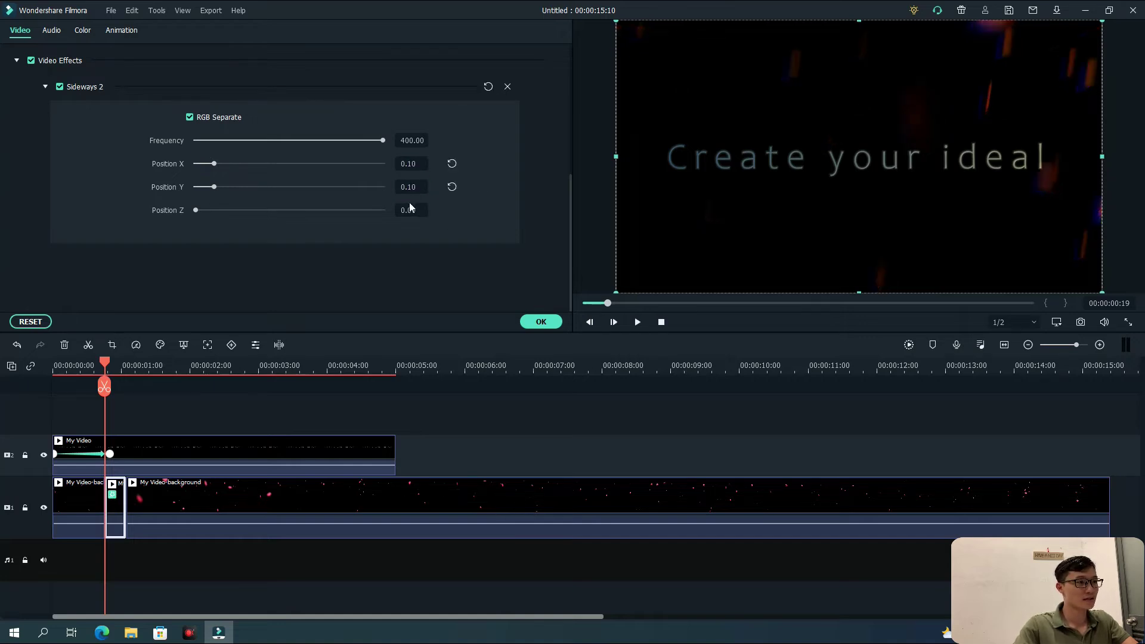
left_click(417, 212)
type("0.1")
key("Return")
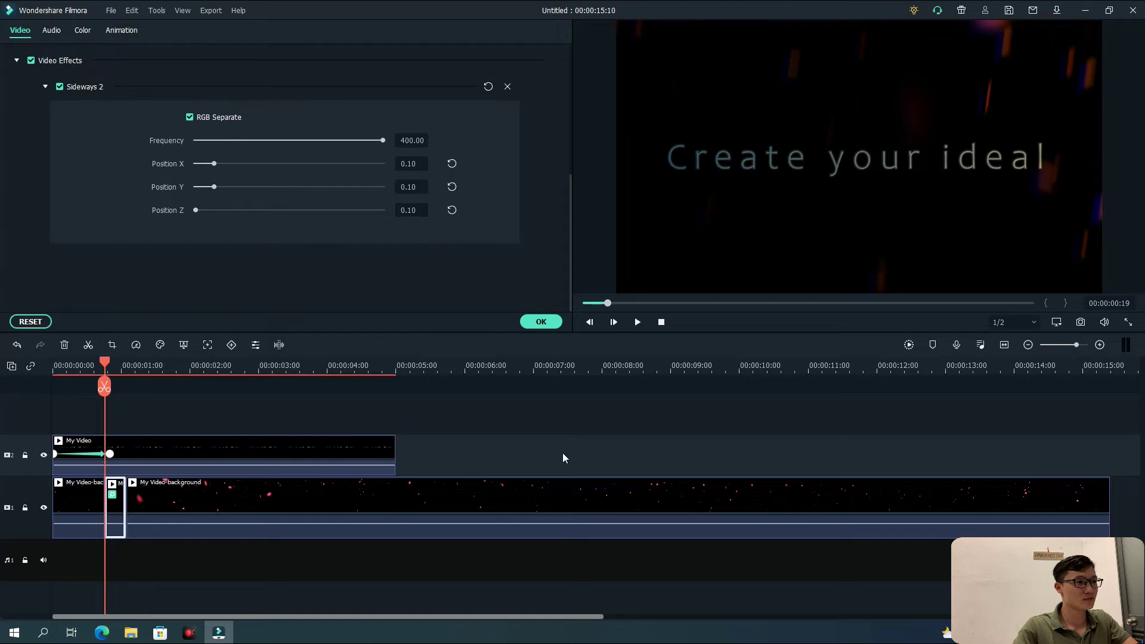
left_click(539, 322)
Preview the opening with the shake effect and trim the end of the My Video title to about 3 seconds
left_click_drag(105, 365, 57, 365)
left_click(638, 322)
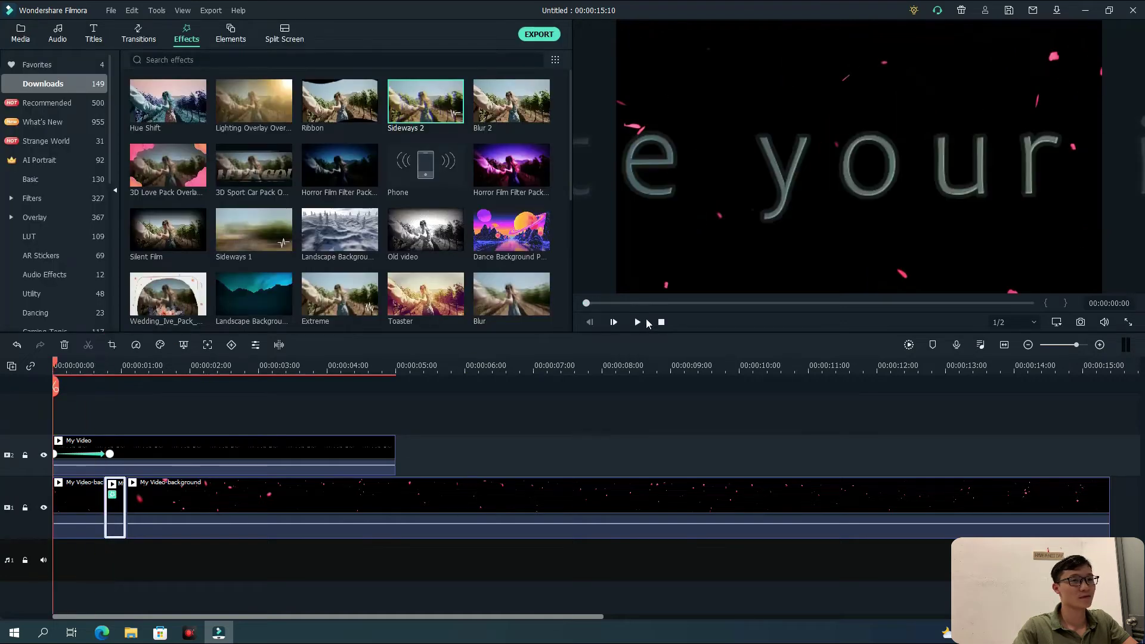
left_click(639, 322)
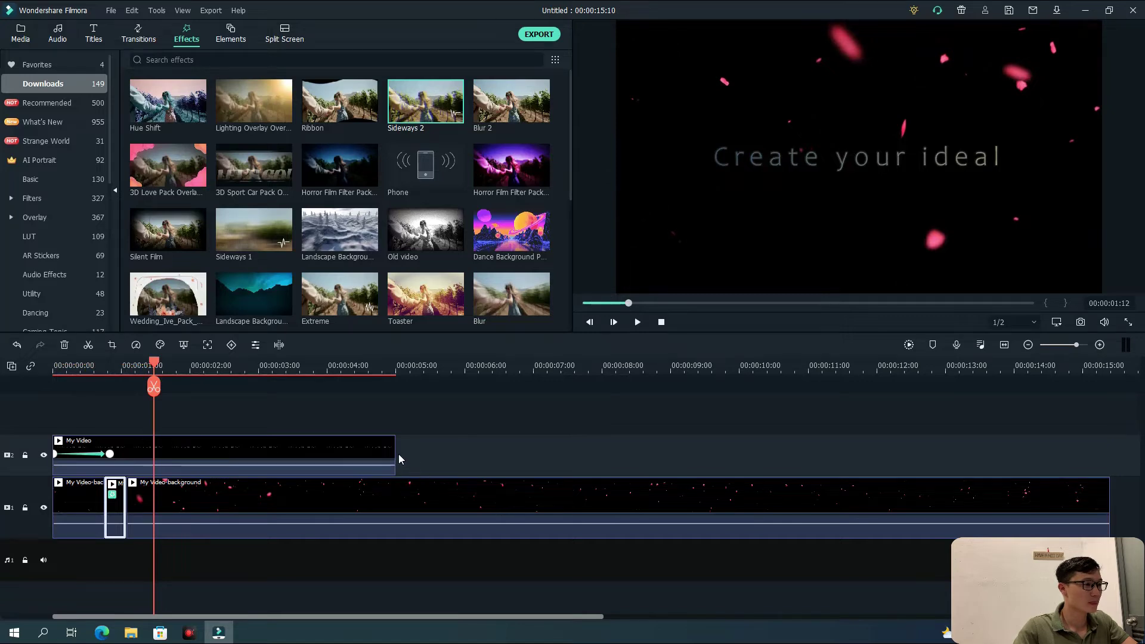
left_click_drag(393, 452, 277, 455)
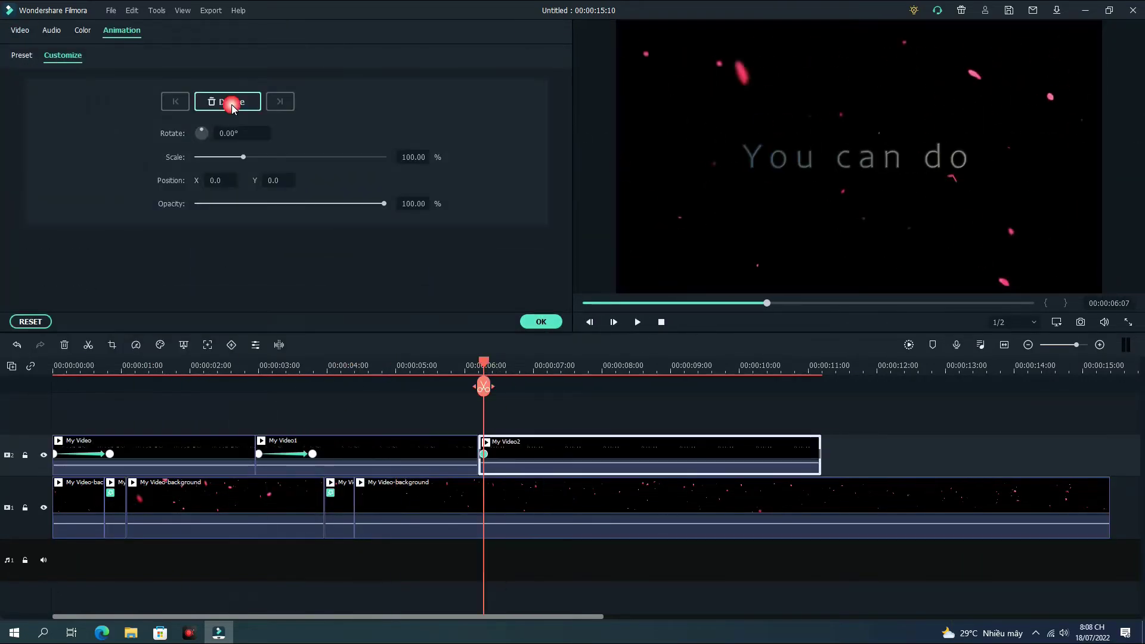
Add a keyframe to the My Video2 title at 00:00:07:03 and set its scale to 80%
left_click(229, 101)
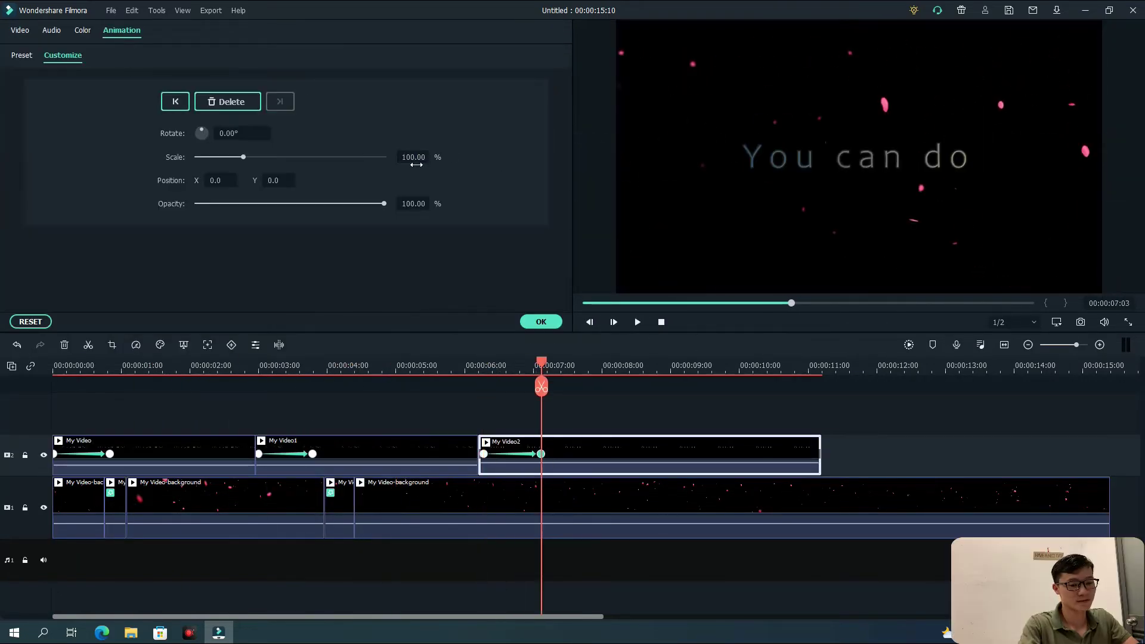
left_click(416, 160)
type("80")
key("Return")
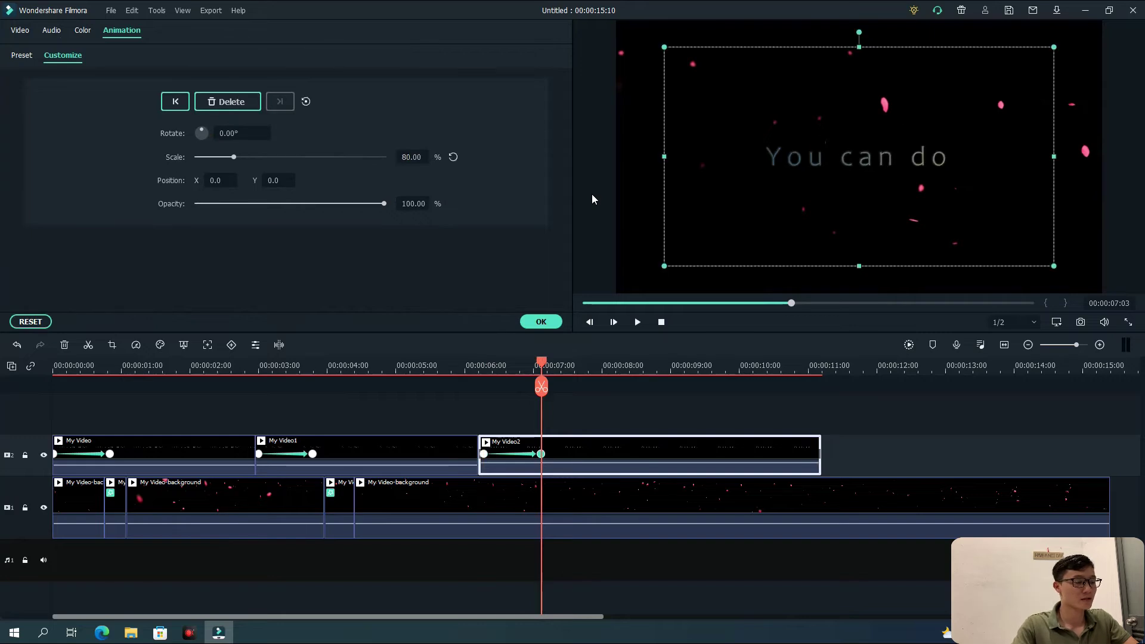
left_click_drag(547, 388, 544, 389)
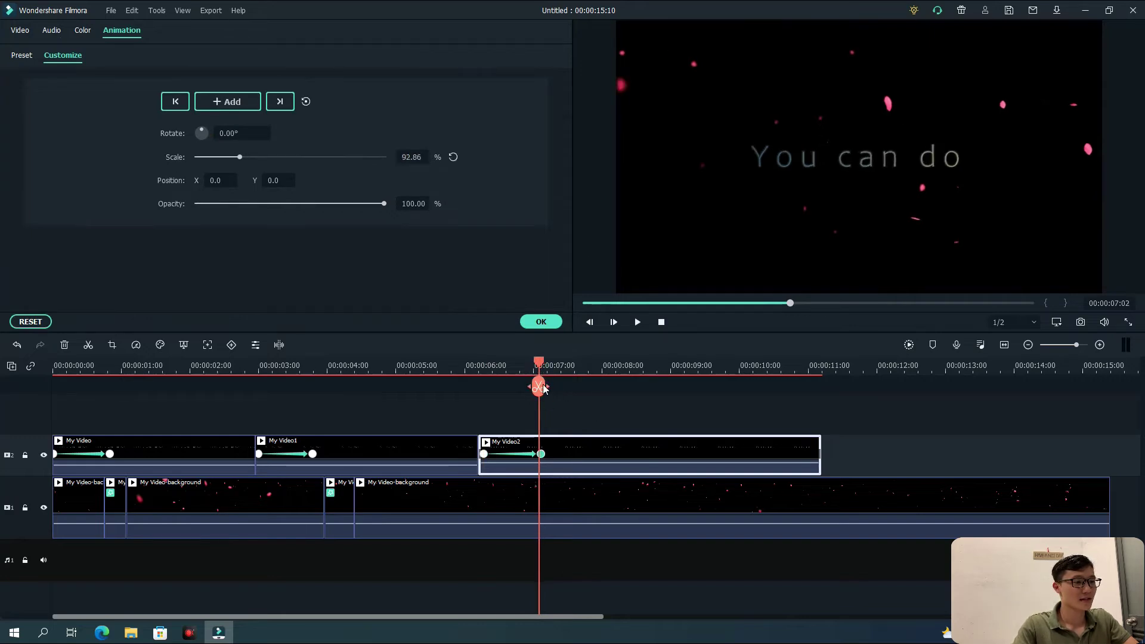
Confirm the My Video2 keyframe settings and take a snapshot of the "As the best" frame at 00:00:06:01
left_click(544, 366)
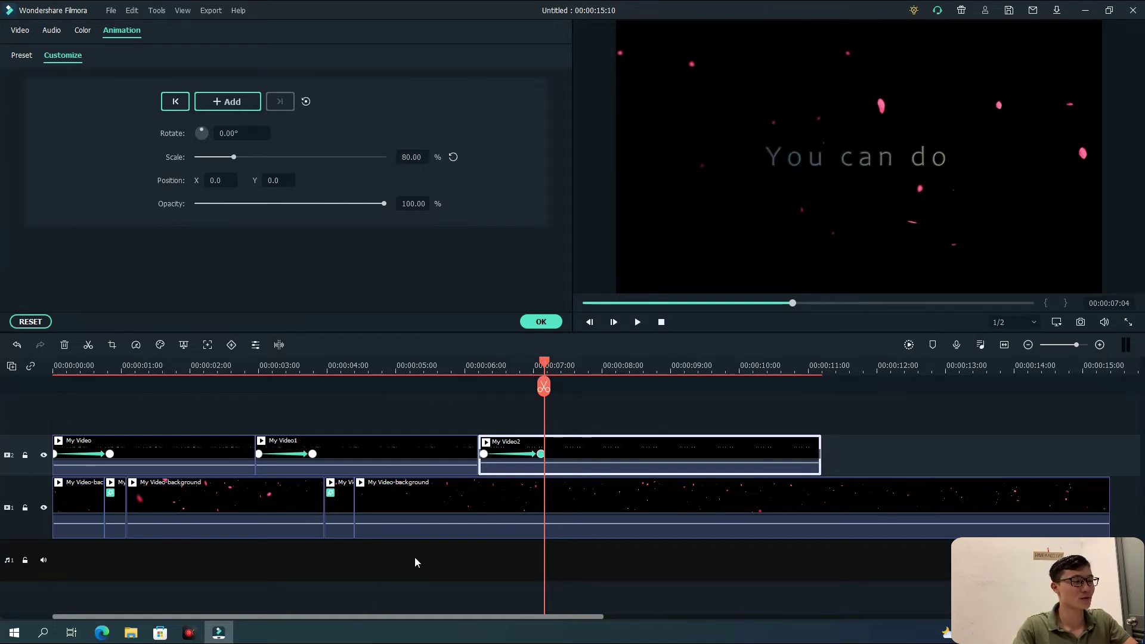
left_click(540, 321)
left_click(452, 456)
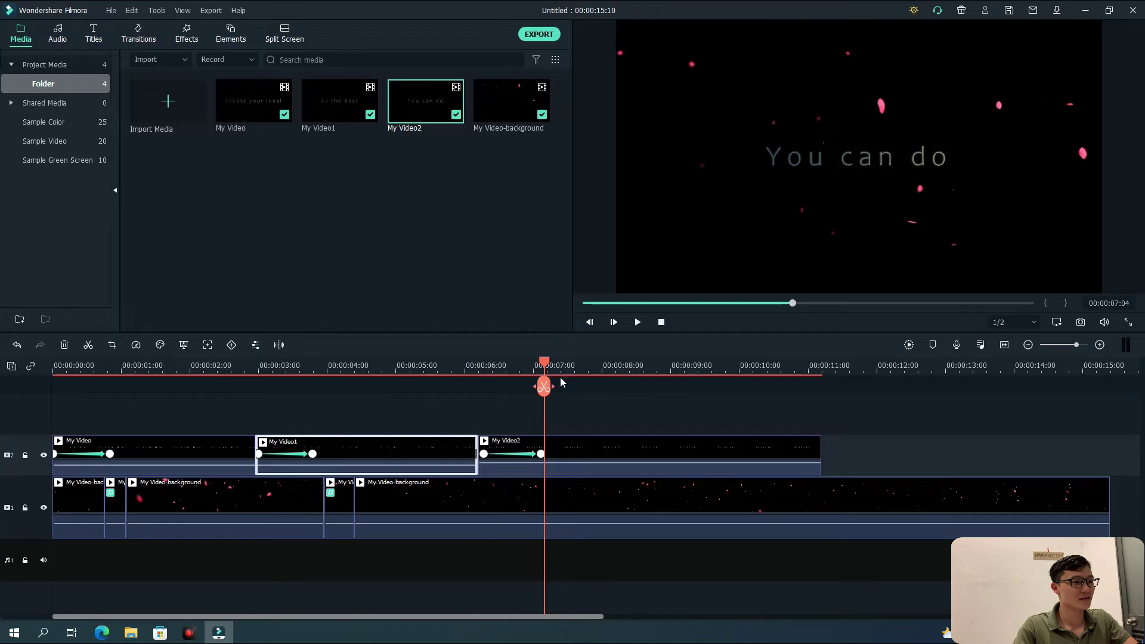
left_click_drag(545, 367, 467, 366)
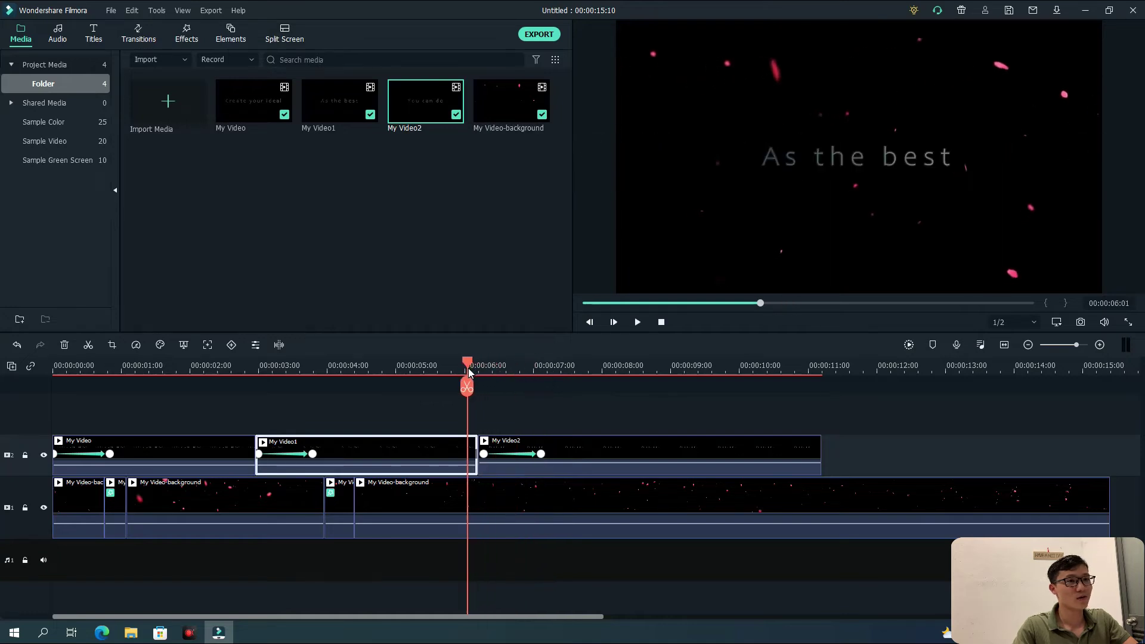
left_click(1081, 322)
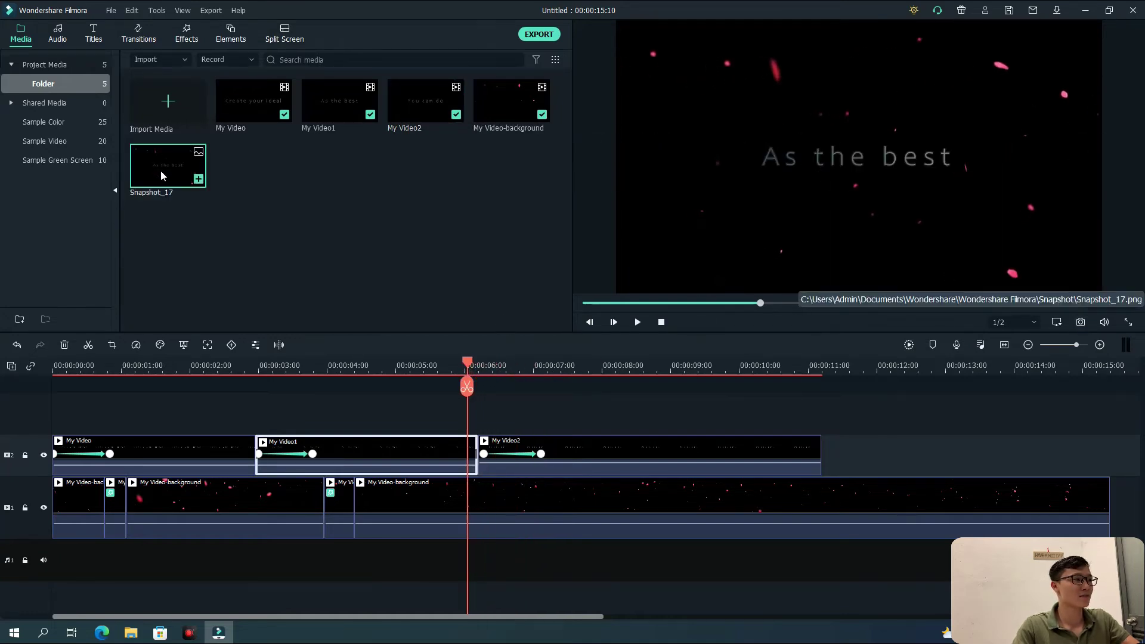
Place Snapshot_17 on a new track above the titles, over the My Video1 and My Video2 cut, and shorten it to about 1.4 seconds
left_click_drag(160, 171, 445, 401)
left_click_drag(437, 400, 438, 401)
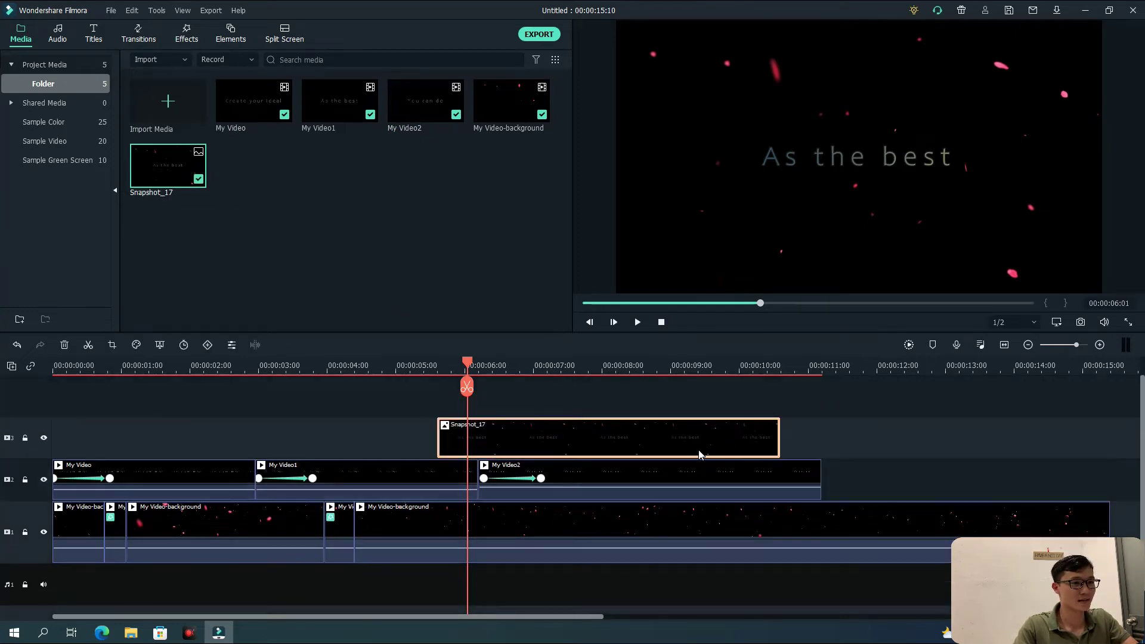
left_click_drag(778, 442, 549, 443)
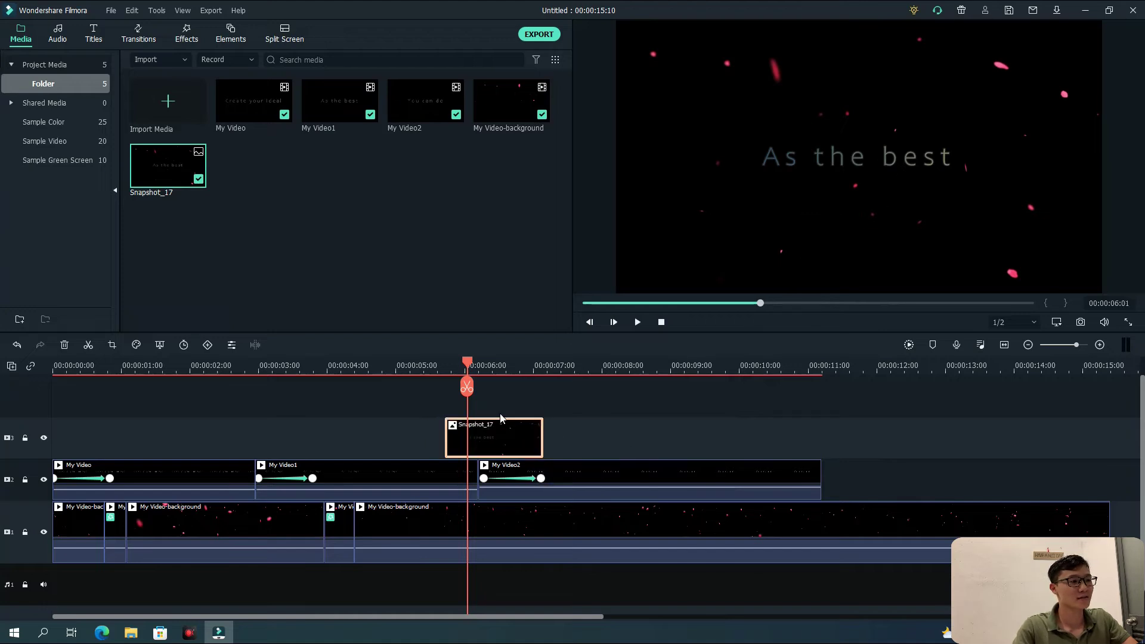
Set the blending mode of the Snapshot_17 clip to Screen and check the overlay at 00:00:06:19
left_click_drag(467, 374, 431, 374)
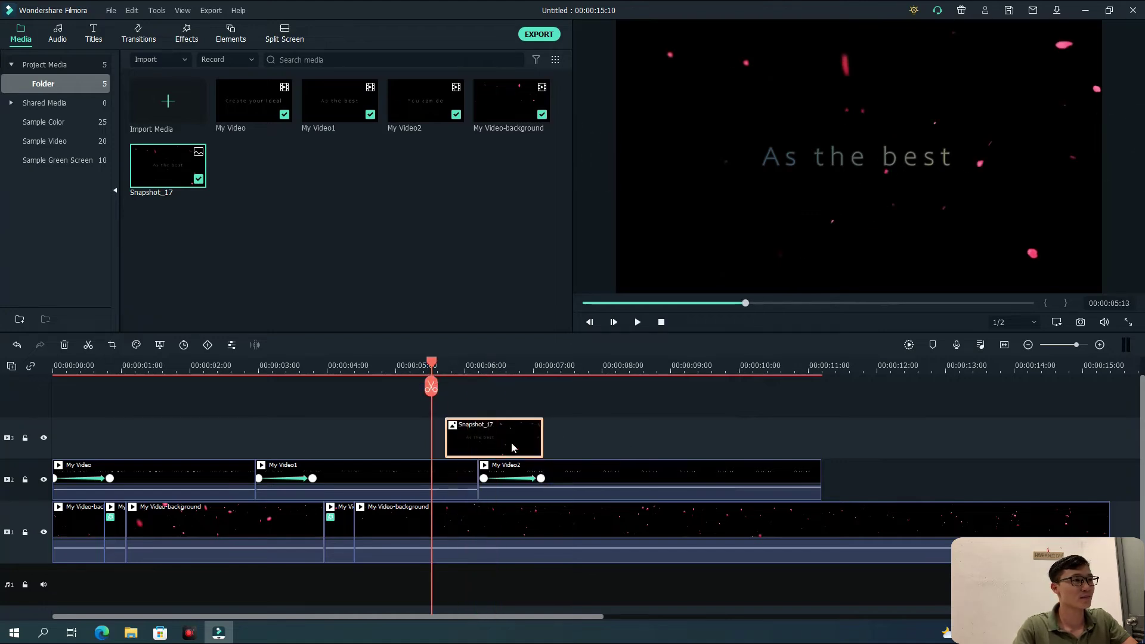
double_click(512, 447)
left_click(19, 83)
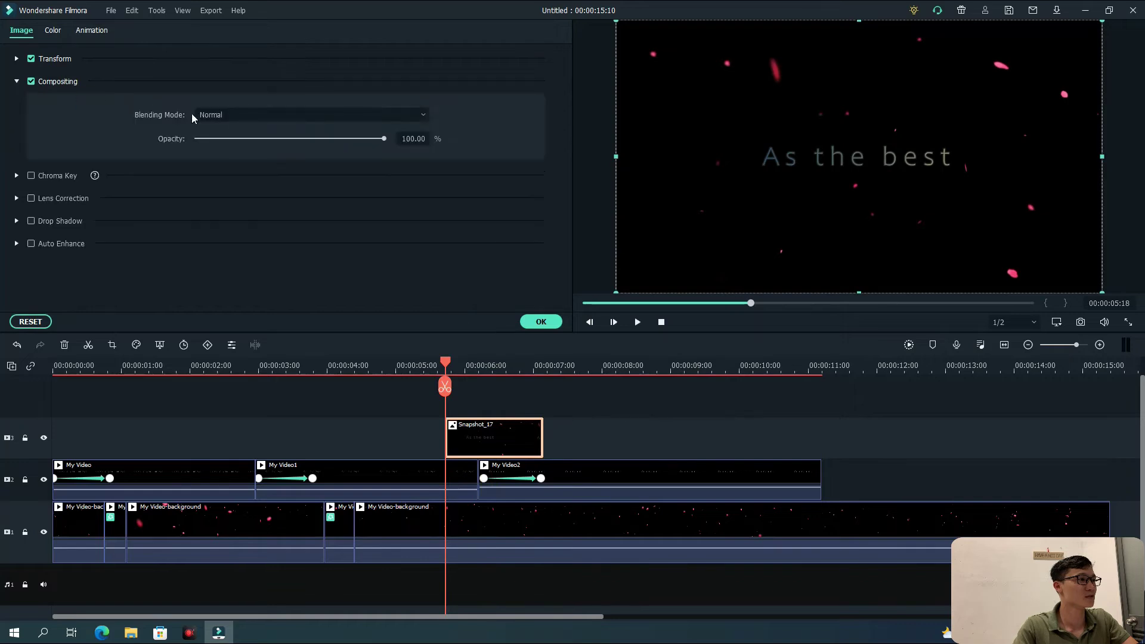
left_click(197, 115)
left_click(225, 254)
left_click_drag(445, 365, 517, 364)
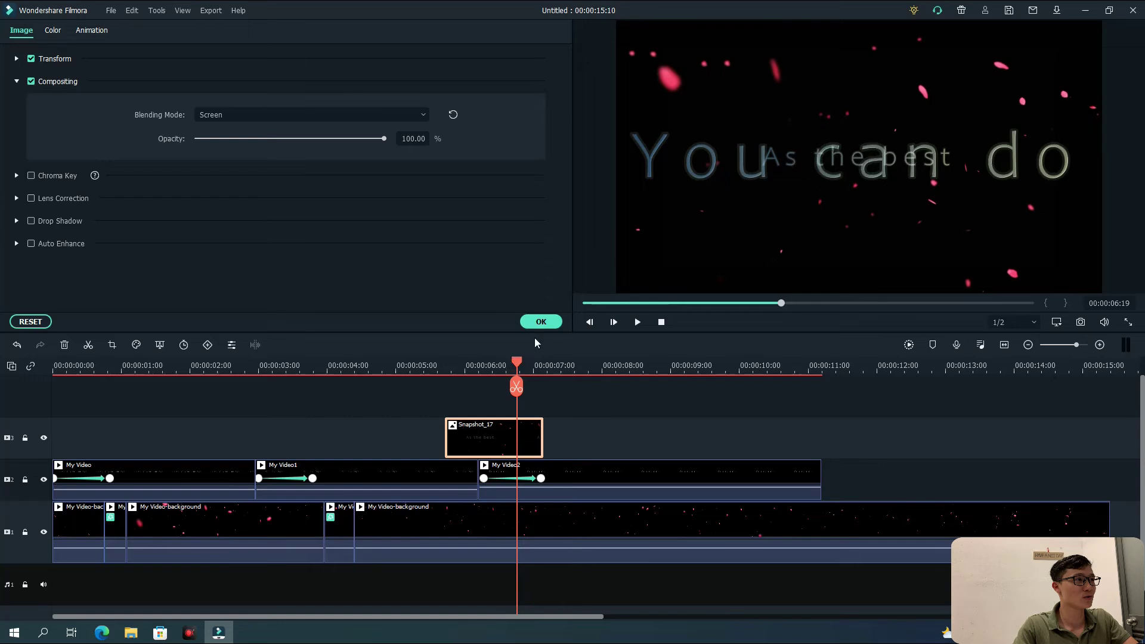
left_click(541, 321)
Add the favourite Move Rectangle 1 transition to the end of the Snapshot_17 clip
left_click(189, 37)
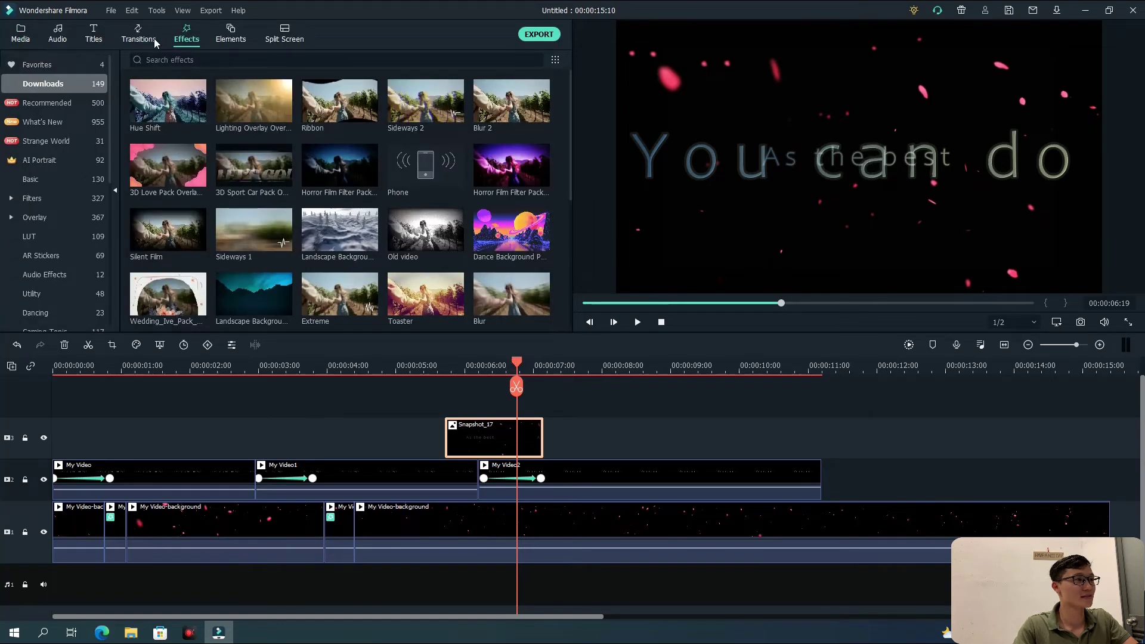
left_click(138, 34)
left_click(80, 62)
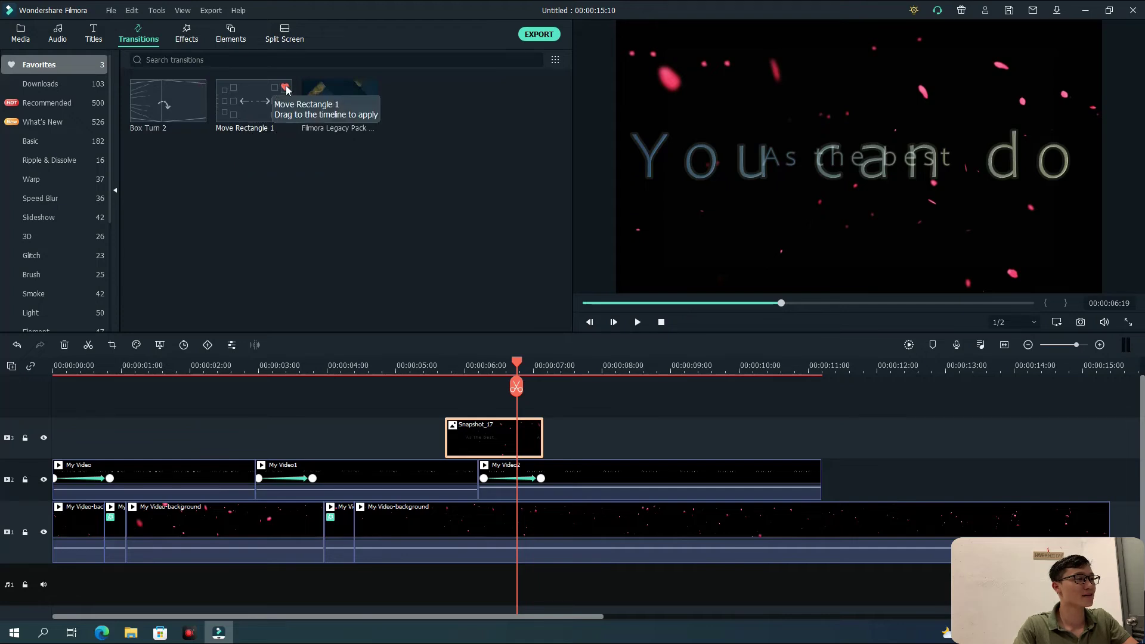
left_click_drag(251, 109, 471, 435)
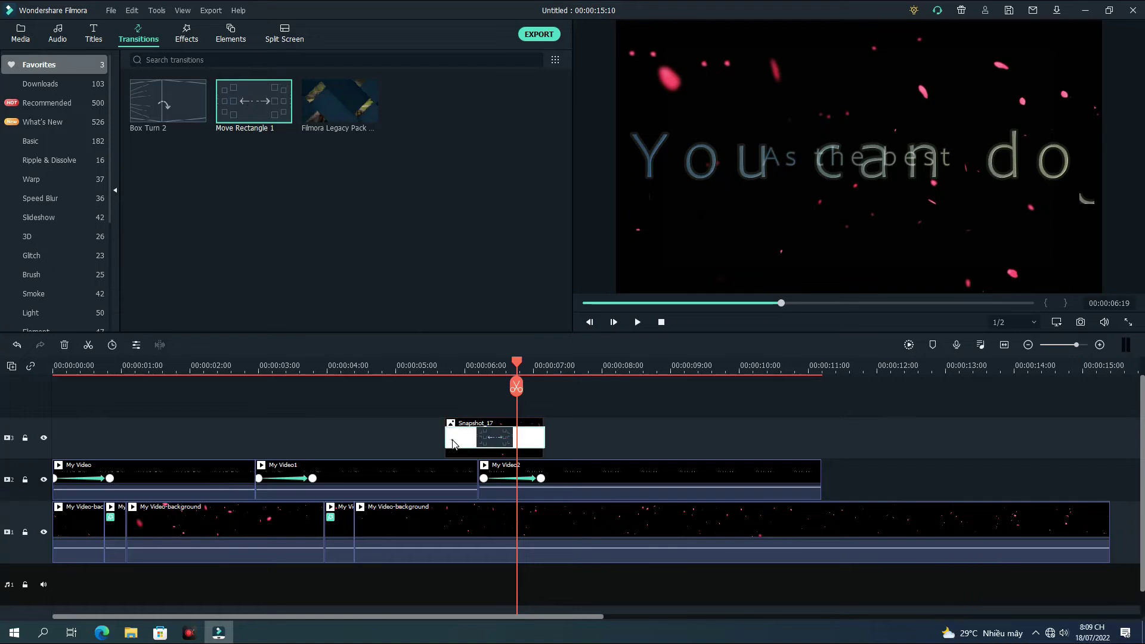
Check the transition's settings and extend the Snapshot_17 clip to about 2.1 seconds
double_click(500, 435)
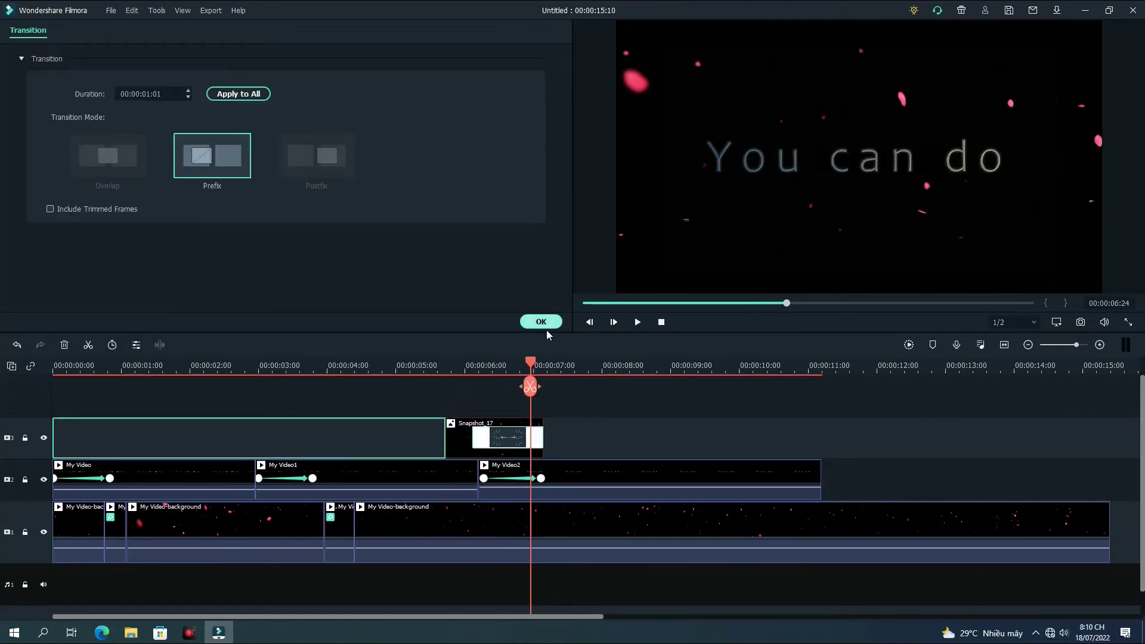
left_click(539, 322)
left_click(483, 440)
left_click(526, 368)
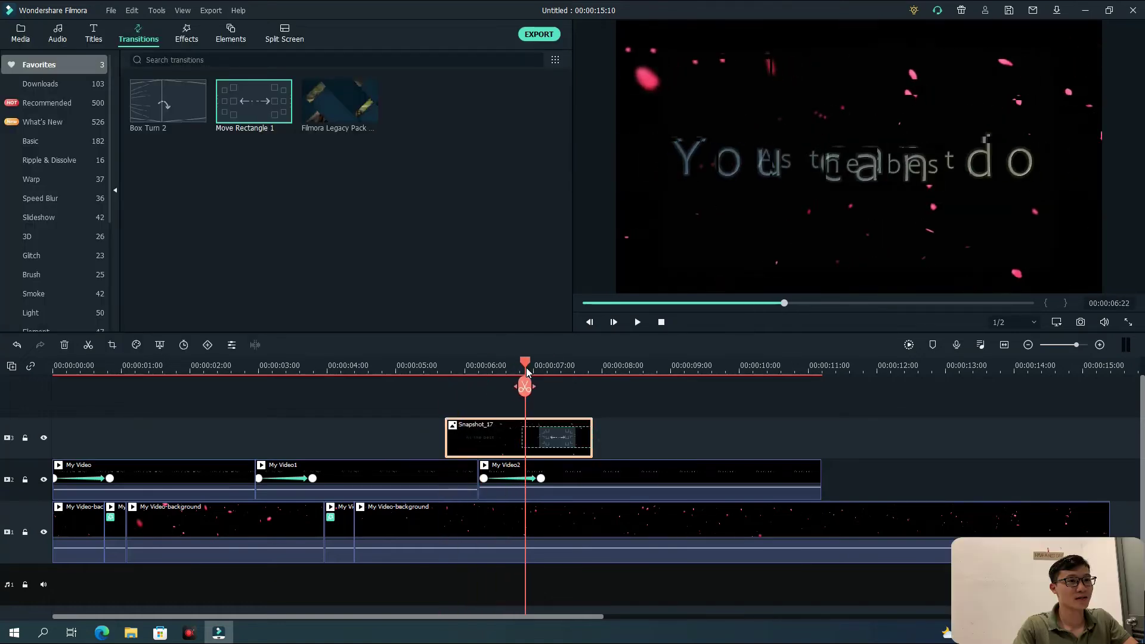
left_click_drag(524, 370, 516, 370)
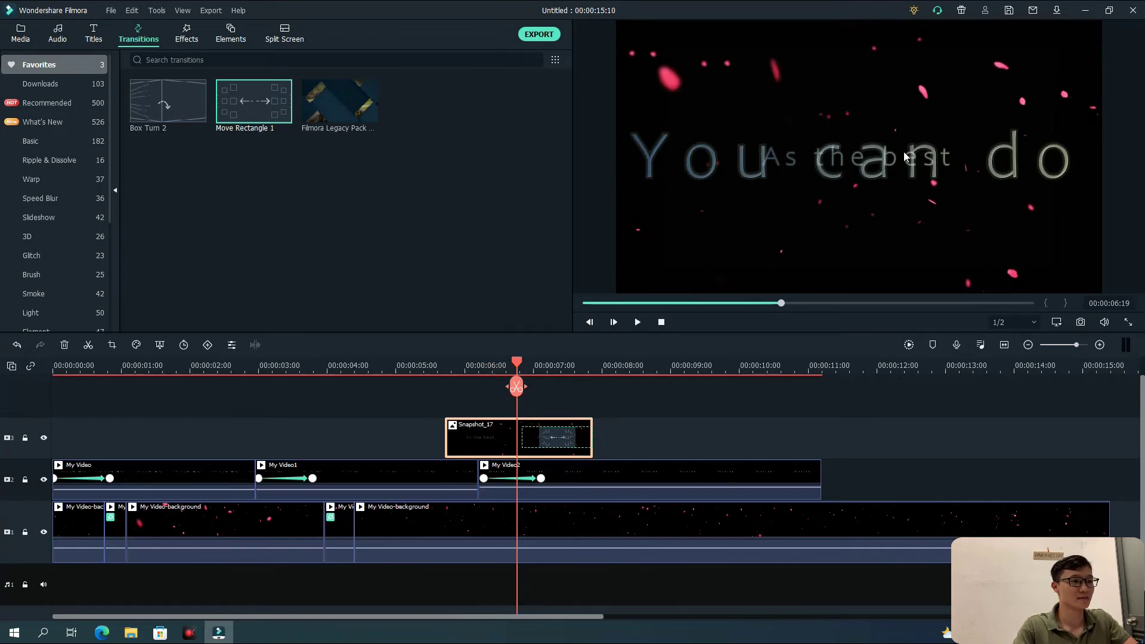
Trim the start of the Move Rectangle 1 transition slightly and play back the cut to My Video2
left_click(521, 362)
mouse_move(520, 362)
left_mouse_down()
mouse_move(534, 362)
mouse_move(514, 362)
left_mouse_up()
left_click(546, 406)
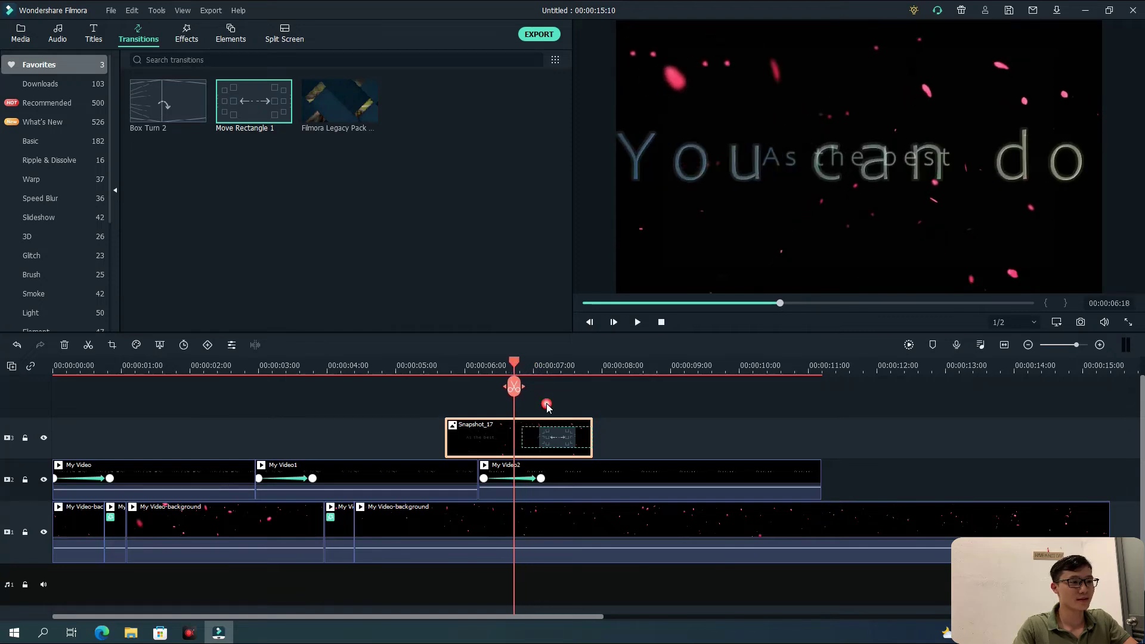
left_click(530, 445)
left_click_drag(530, 444, 536, 444)
left_click_drag(515, 365, 475, 372)
left_click(637, 322)
left_click(636, 322)
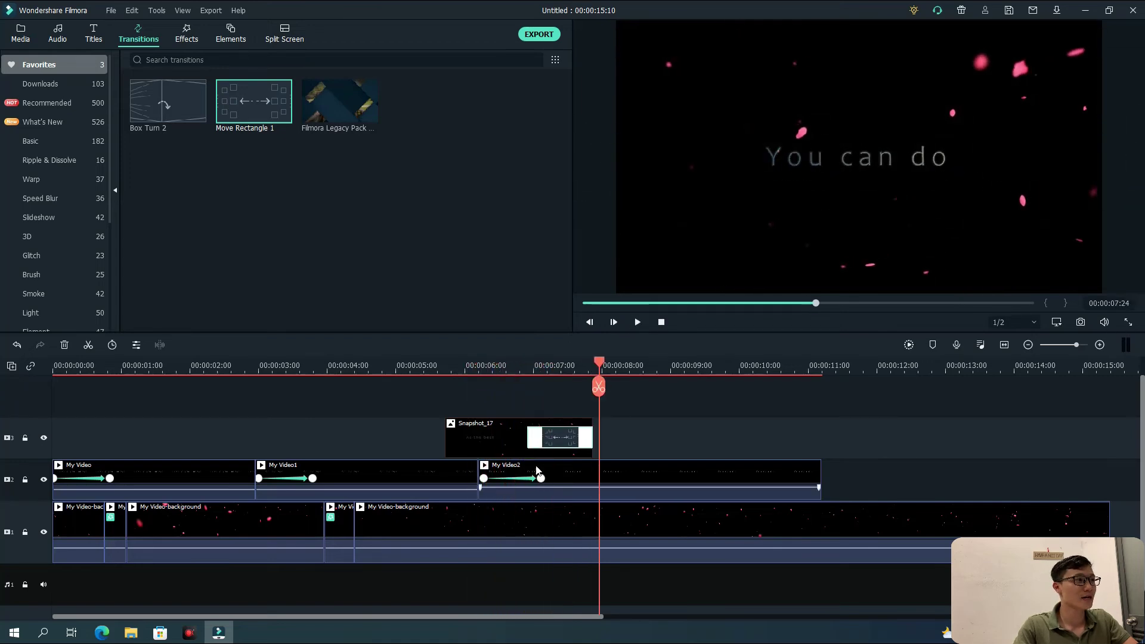
Apply the downloaded Sideways 2 effect to the Snapshot_17 clip and split the clip at 00:00:06:21
left_click(186, 33)
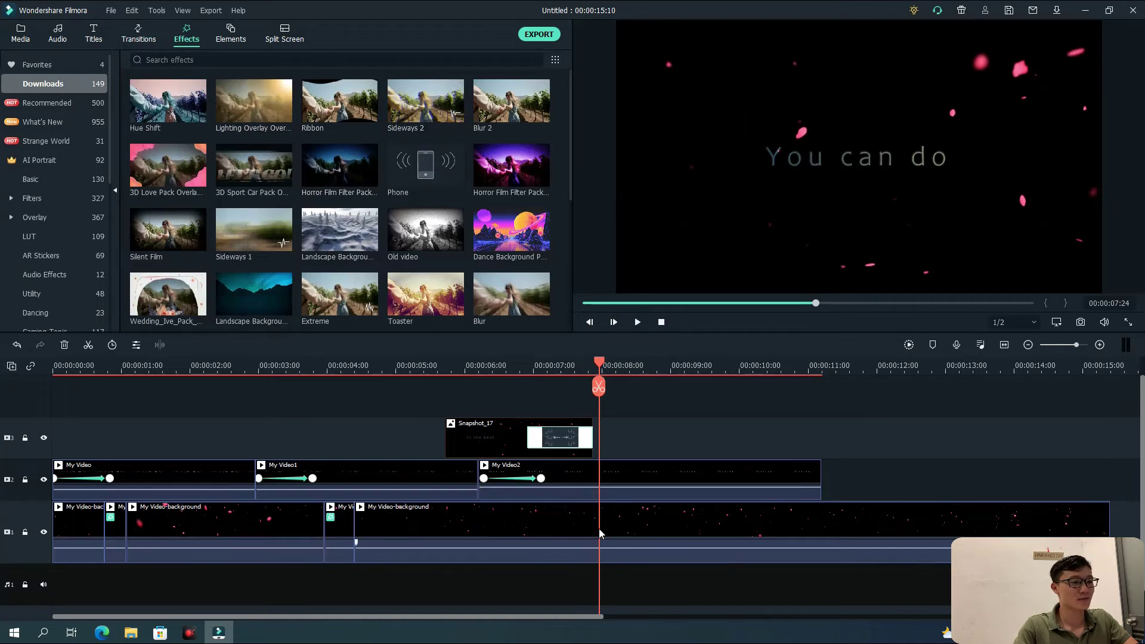
mouse_move(419, 121)
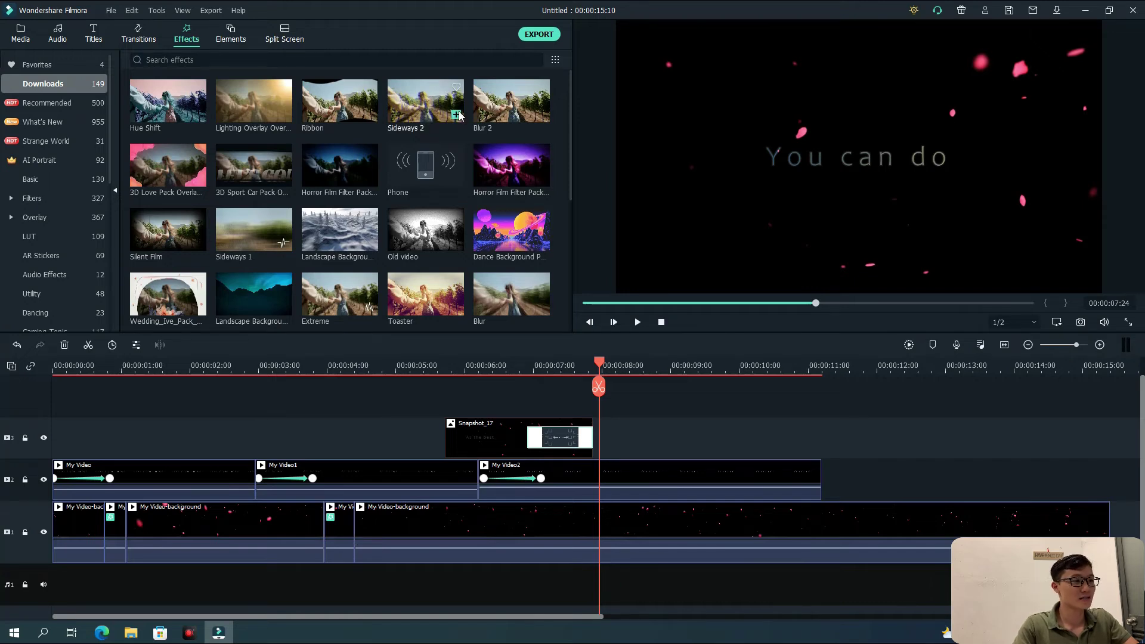
left_click_drag(421, 116, 489, 428)
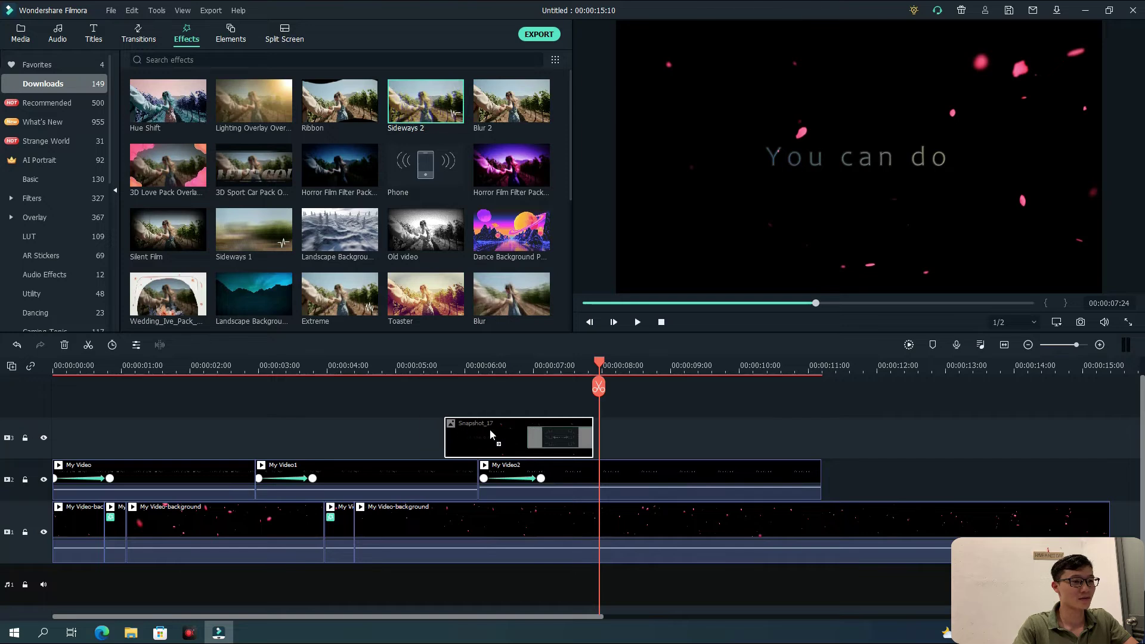
left_click(438, 400)
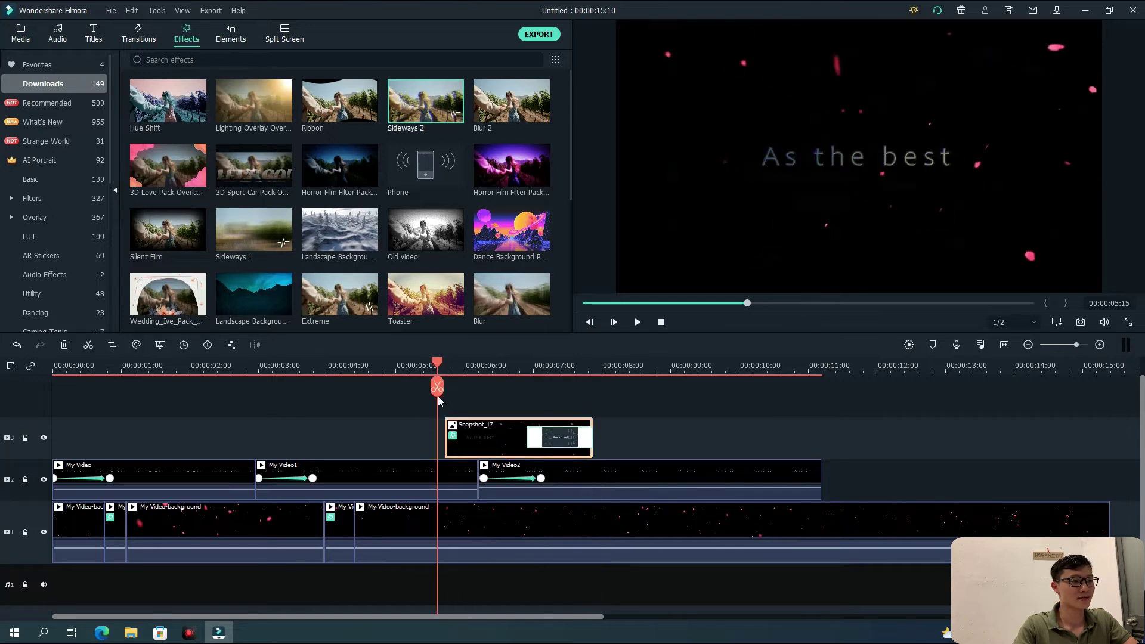
left_click_drag(440, 403, 523, 404)
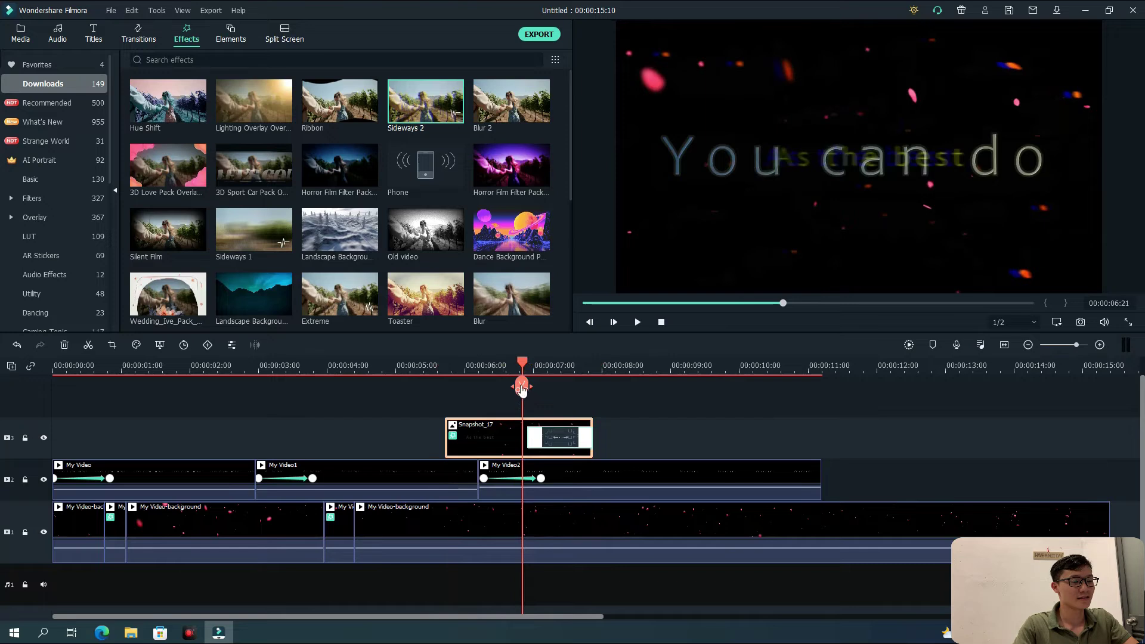
left_click(521, 389)
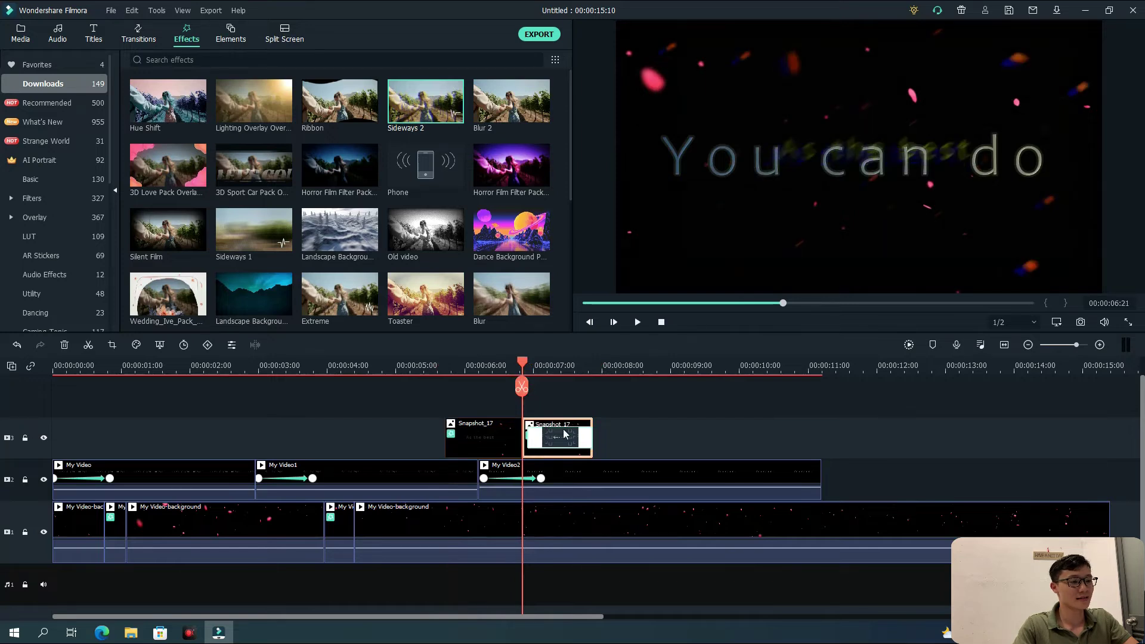
Remove the Sideways 2 effect from the first Snapshot_17 segment and preview the result
left_click(474, 440)
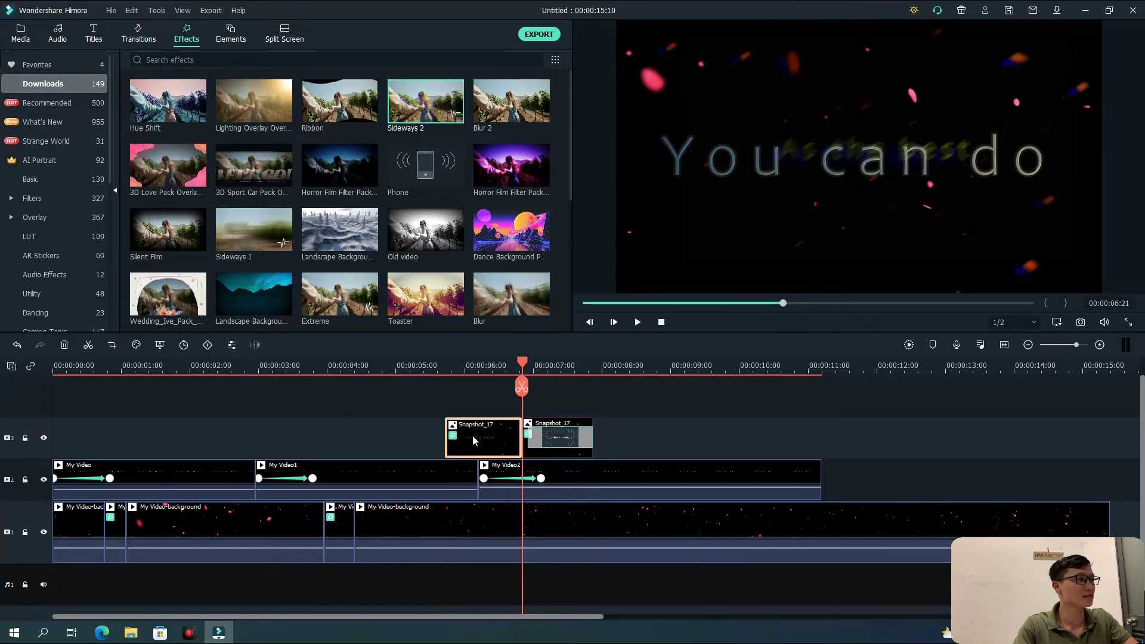
double_click(473, 440)
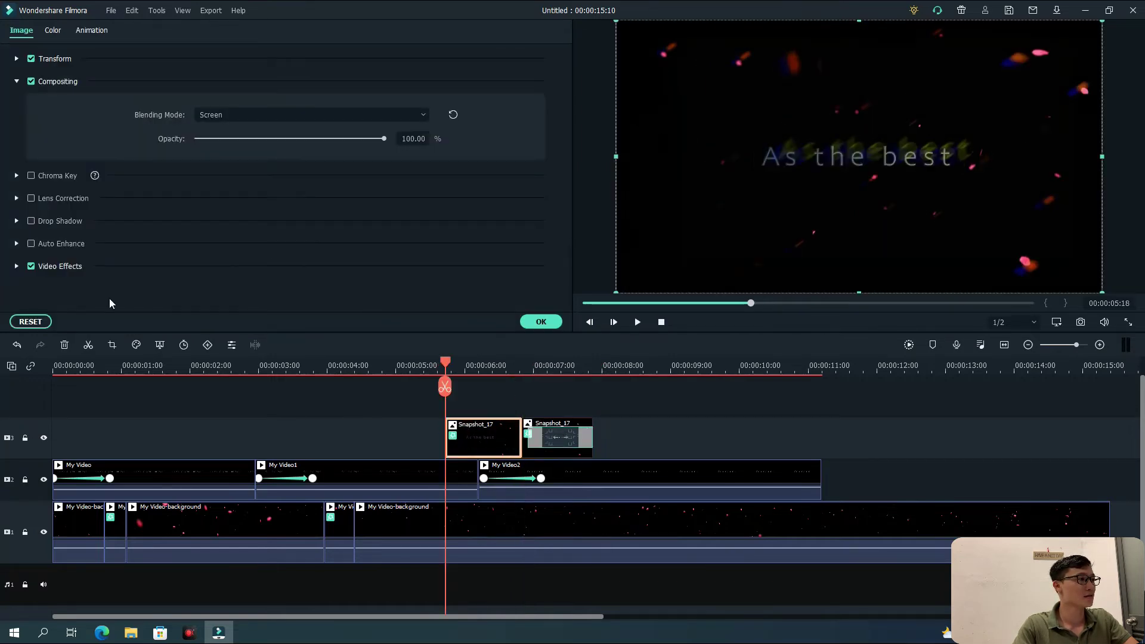
left_click(16, 266)
left_click(510, 110)
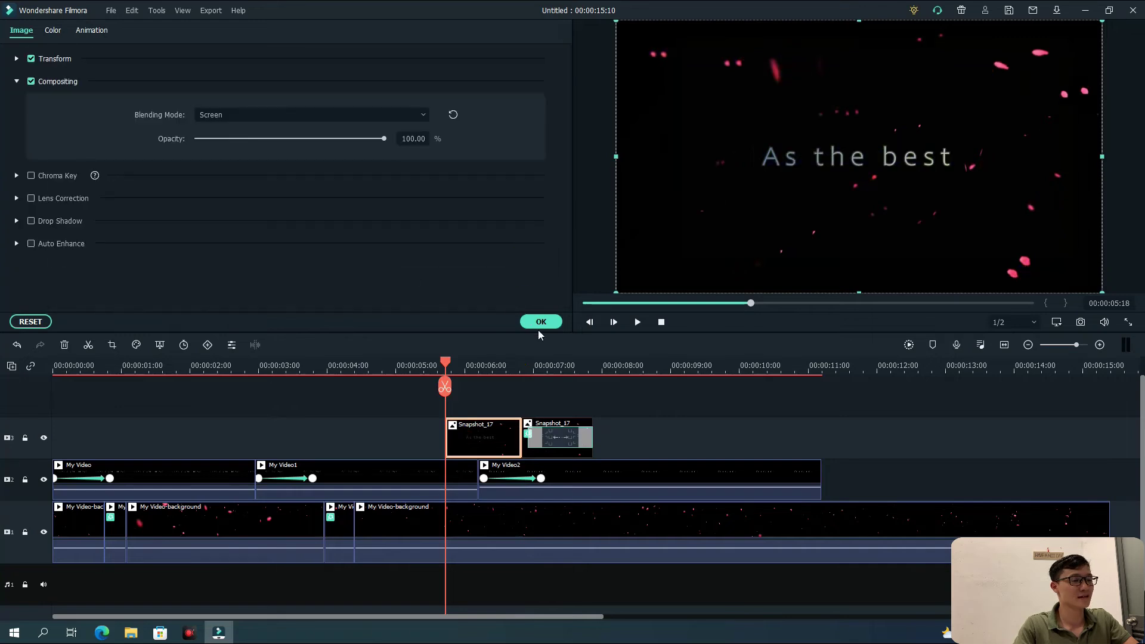
left_click(539, 325)
left_click(638, 323)
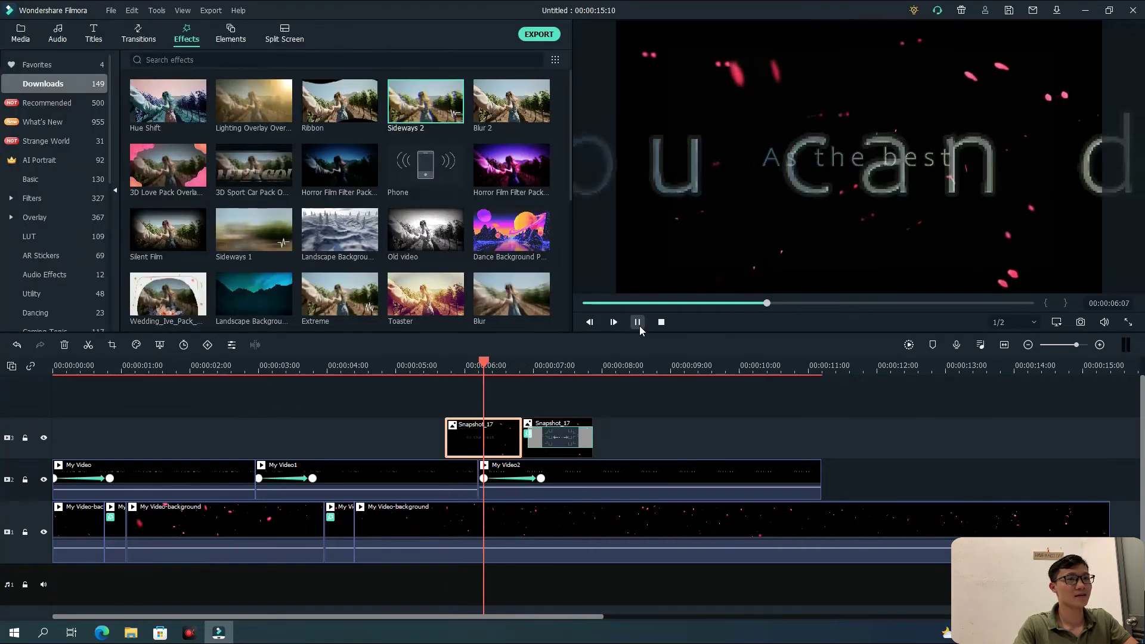
left_click(638, 325)
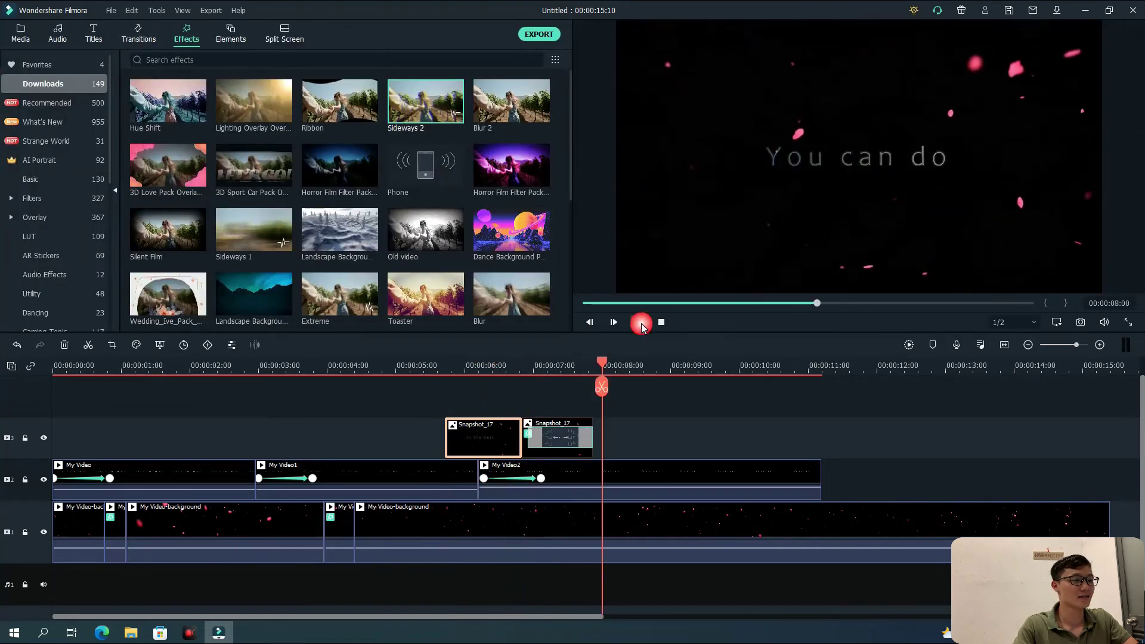
Set Position X, Position Y and Position Z of the second Snapshot_17 segment's Sideways 2 effect to 0.2 each
double_click(560, 439)
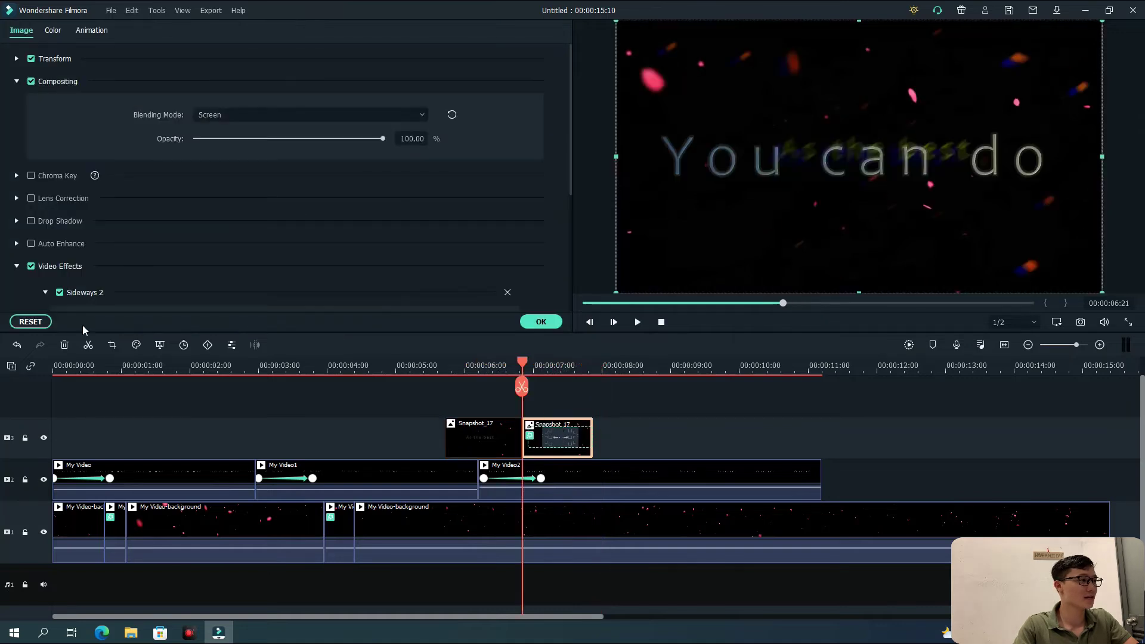
scroll(48, 282, "down", 2)
left_click(411, 248)
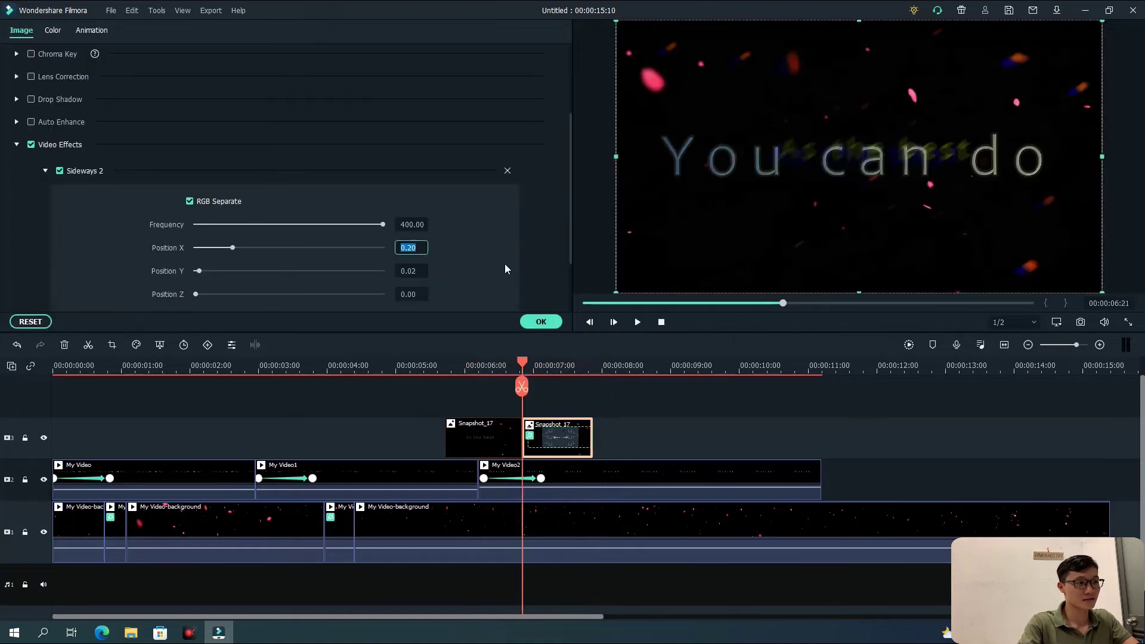
type("0.2")
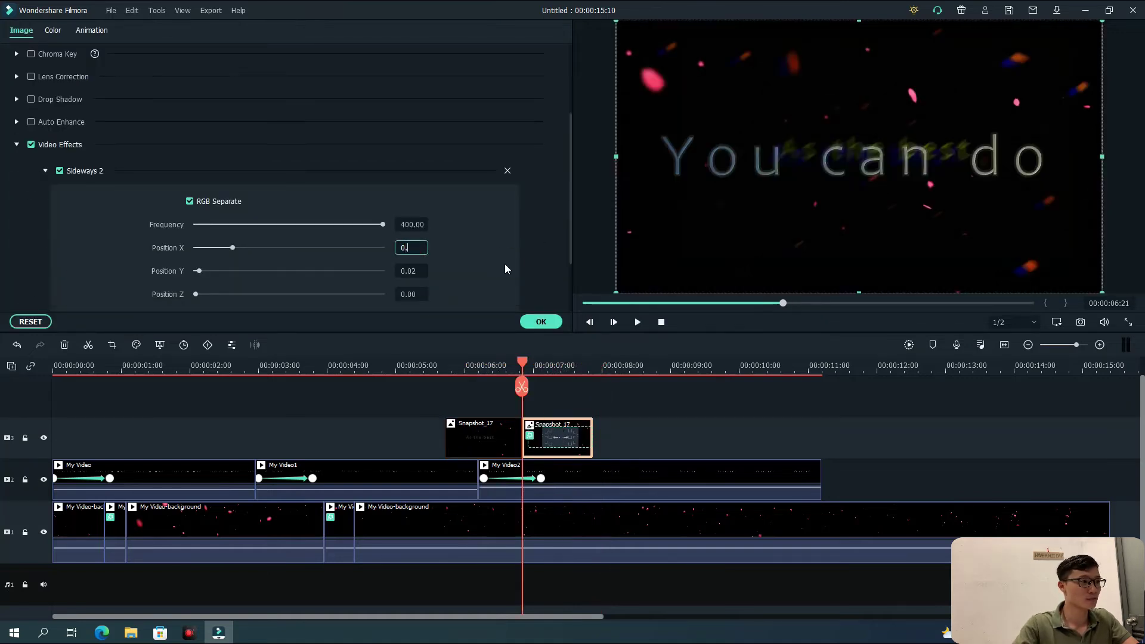
left_click(417, 271)
type("0.2")
left_click(423, 295)
type("0.2")
left_click(540, 321)
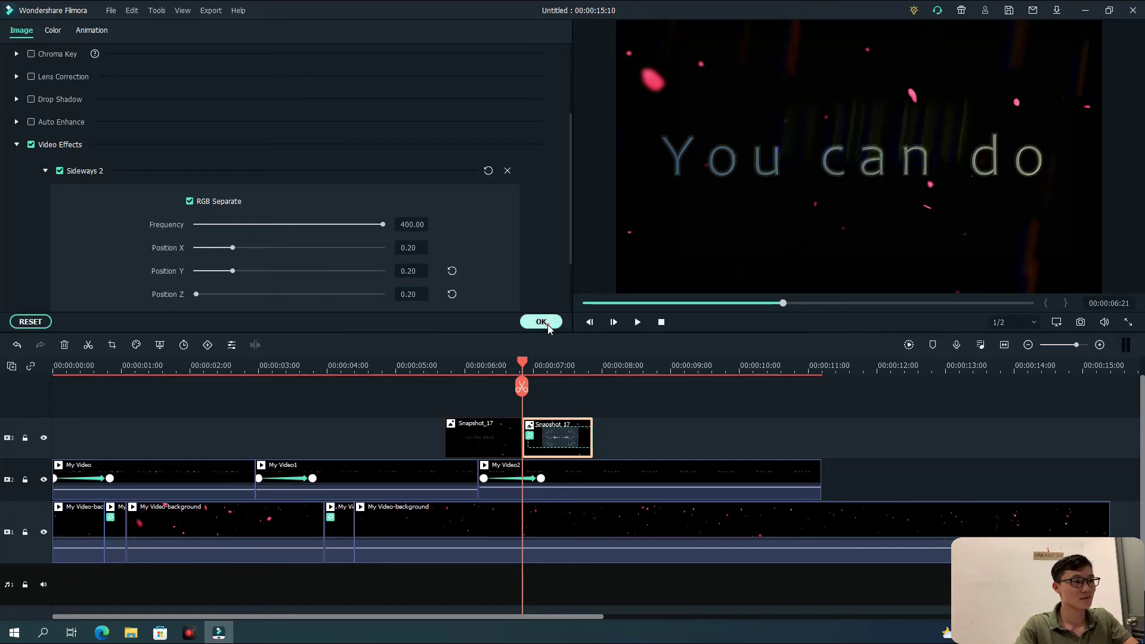
Shift the second Snapshot_17 segment slightly later, extend the first to meet it, and move My Video2's end keyframe slightly earlier
left_click_drag(522, 368, 495, 371)
left_click(636, 321)
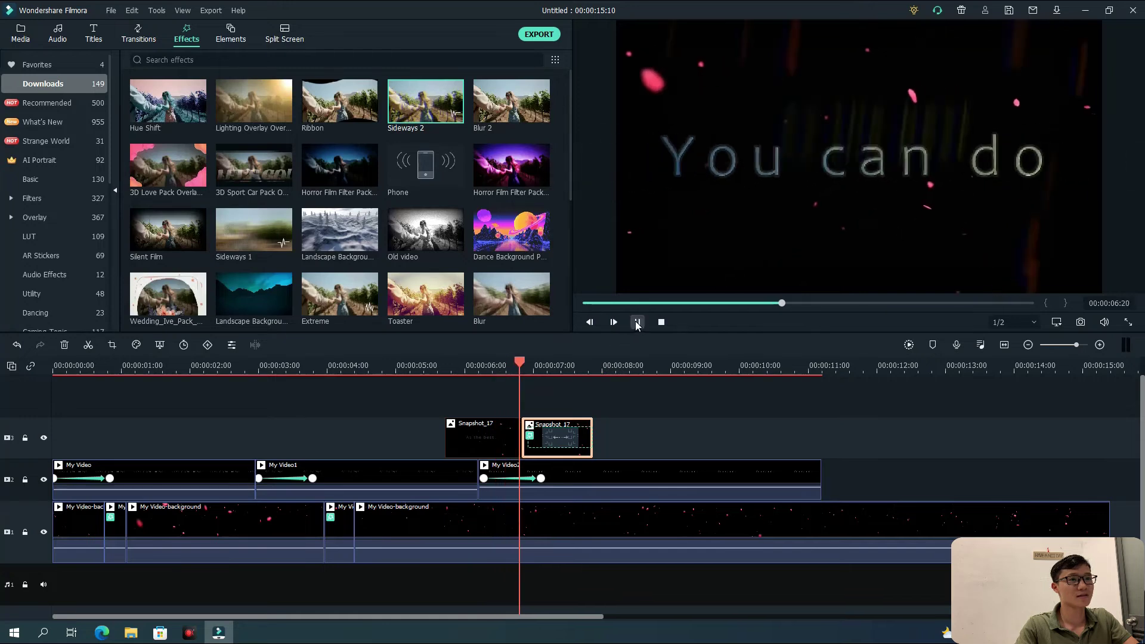
mouse_move(508, 365)
left_mouse_down()
mouse_move(539, 364)
mouse_move(517, 365)
left_mouse_up()
left_click_drag(556, 429, 562, 428)
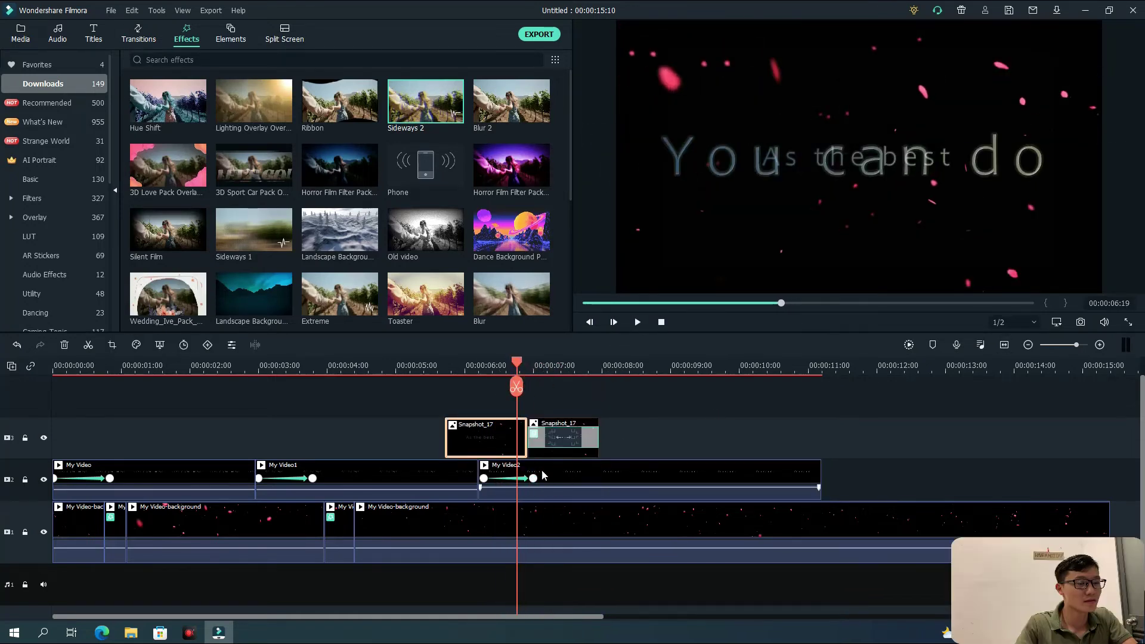
mouse_move(519, 365)
left_mouse_down()
mouse_move(553, 368)
mouse_move(505, 375)
left_mouse_up()
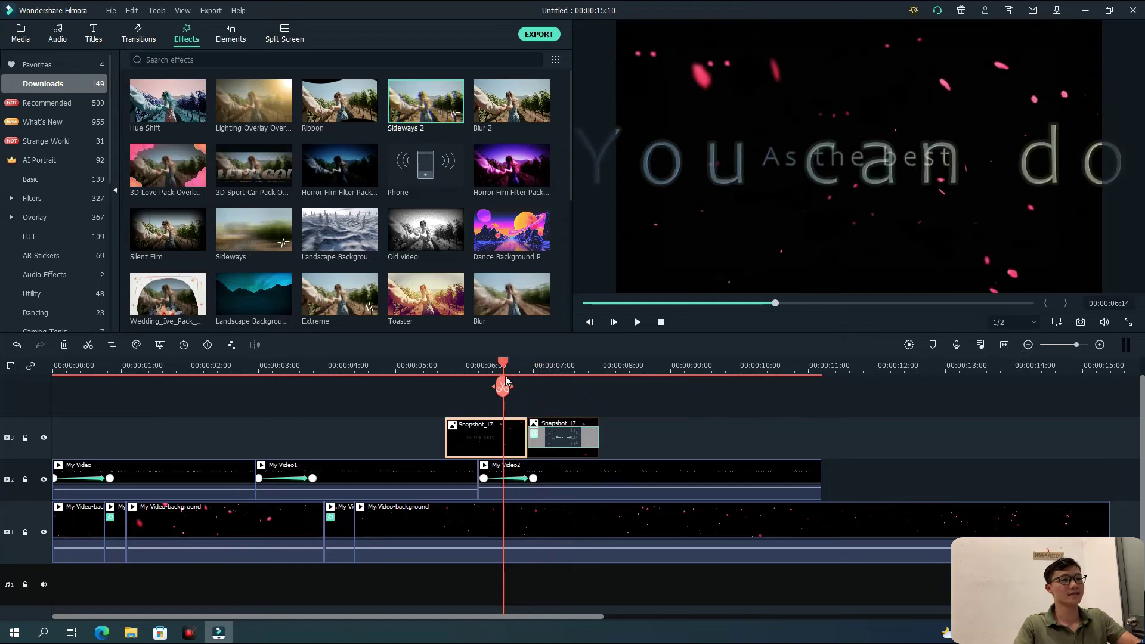
Preview the ending, split the timeline at 00:00:10:04 and delete the remaining My Video-background and My Video2 segments
left_click(635, 325)
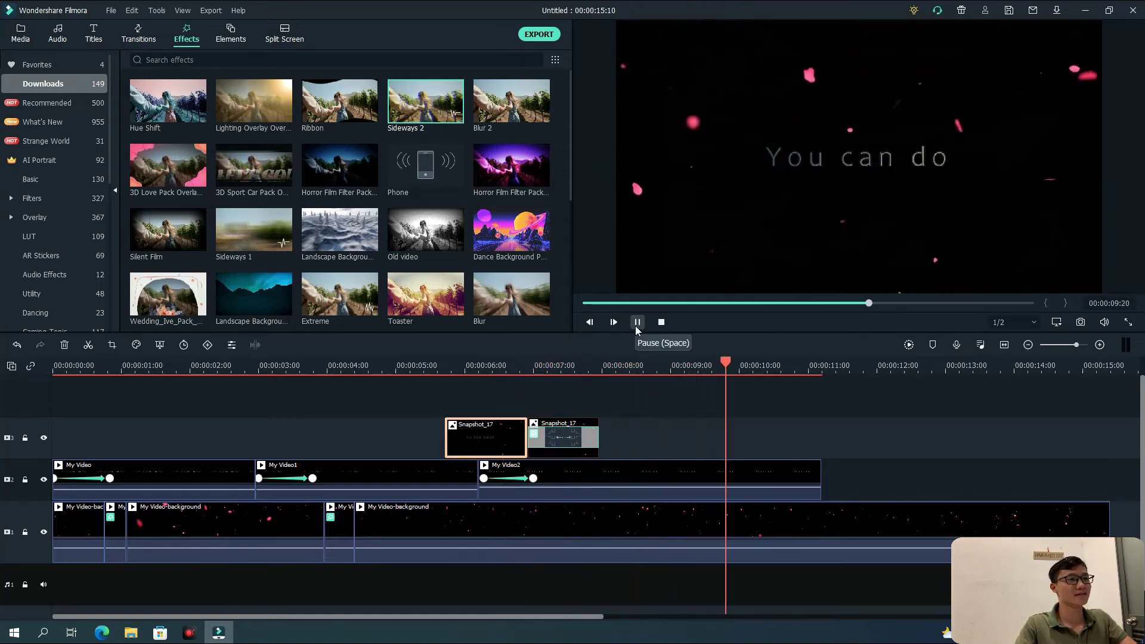
left_click(751, 388)
left_click(757, 387)
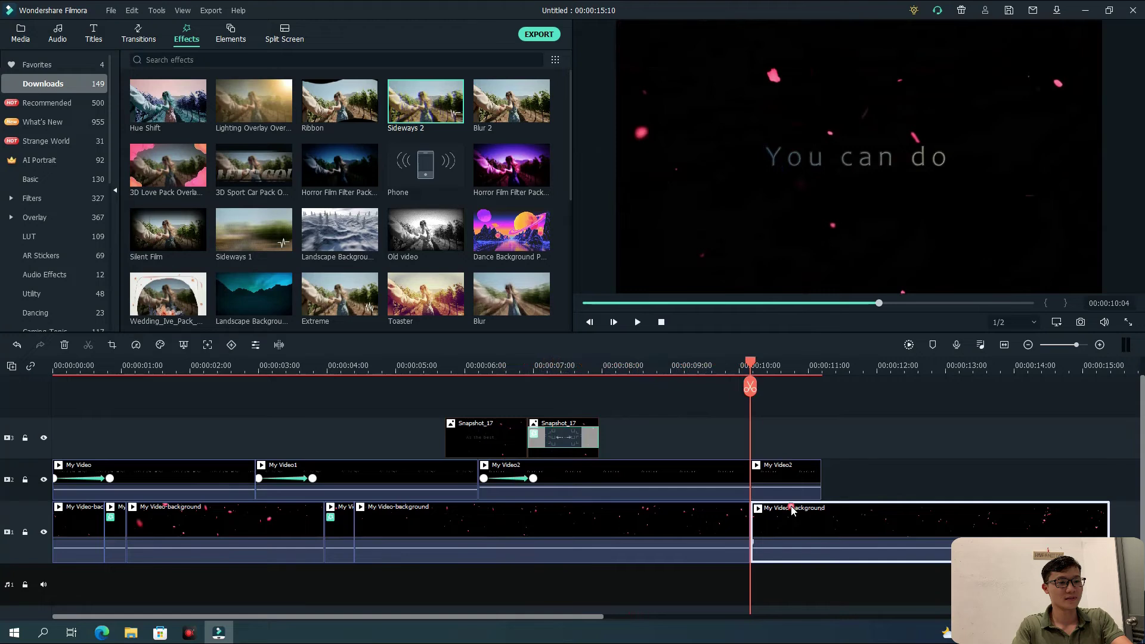
key("Delete")
left_click(775, 474)
key("Delete")
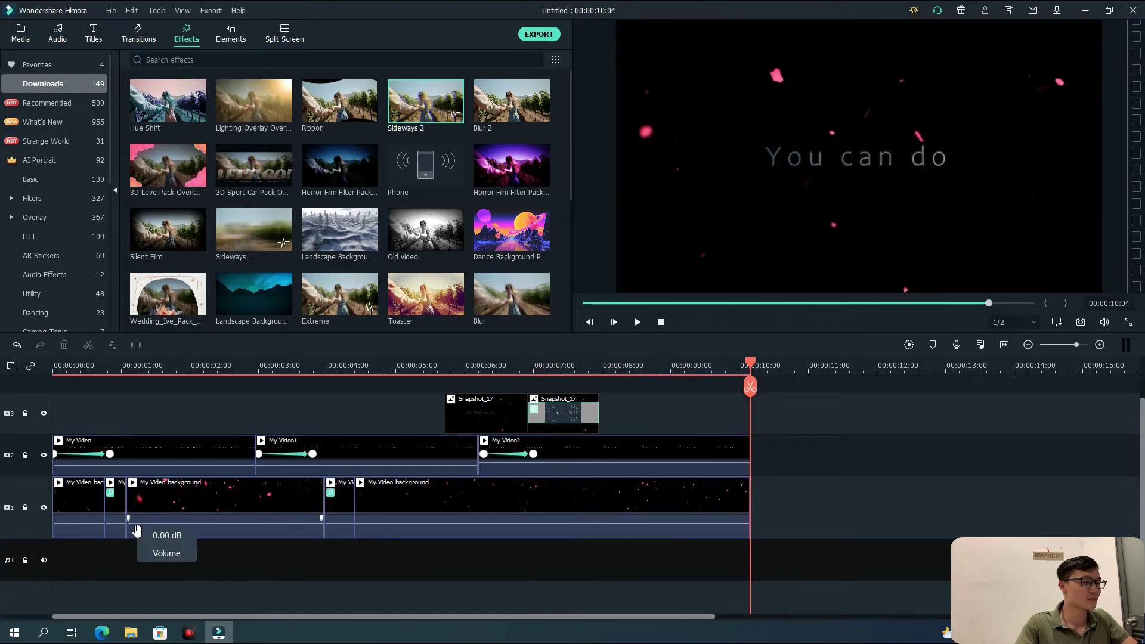
Find the downloaded music "Better get ready" and place it at the start of the first audio track
left_click(53, 30)
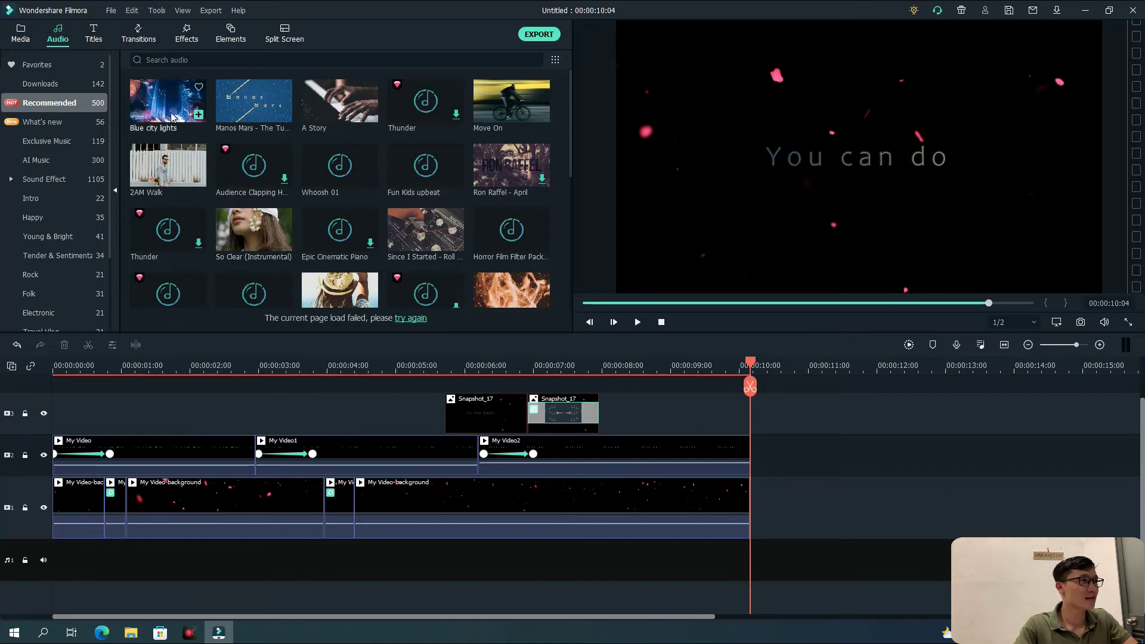
left_click(90, 90)
left_click(182, 60)
type("better get ready")
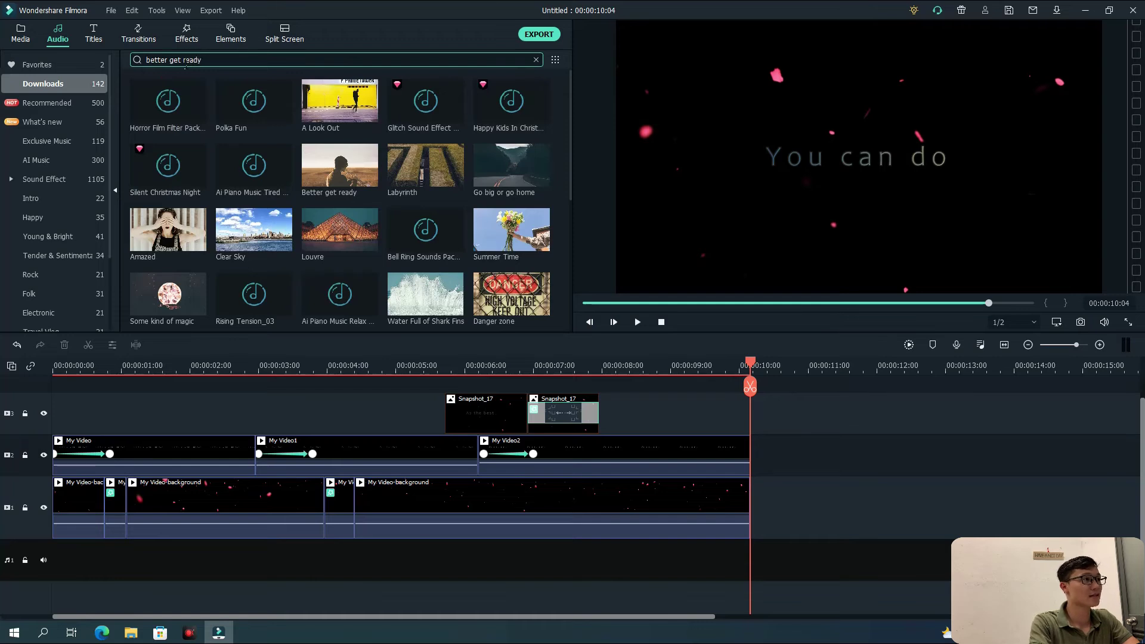
key("Return")
left_click_drag(168, 101, 46, 577)
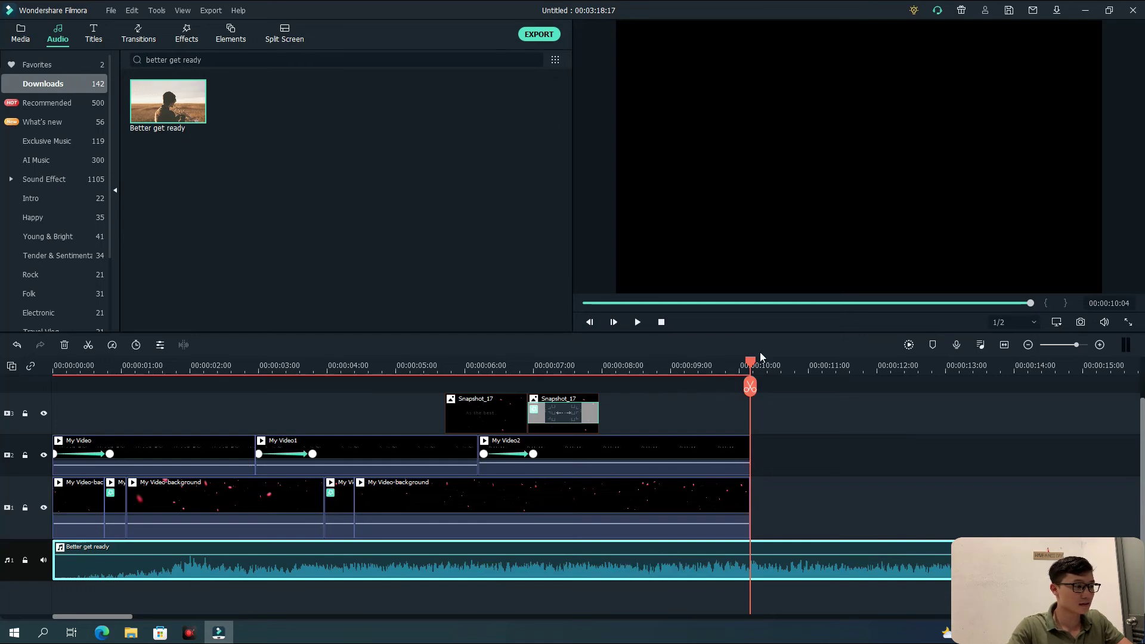
Cut away about the first second of the Better get ready music and move the remainder to the timeline start
left_click_drag(750, 364, 195, 365)
left_click_drag(9, 510, 131, 405)
left_click(132, 386)
left_click(107, 571)
key("Delete")
left_click_drag(212, 568, 133, 568)
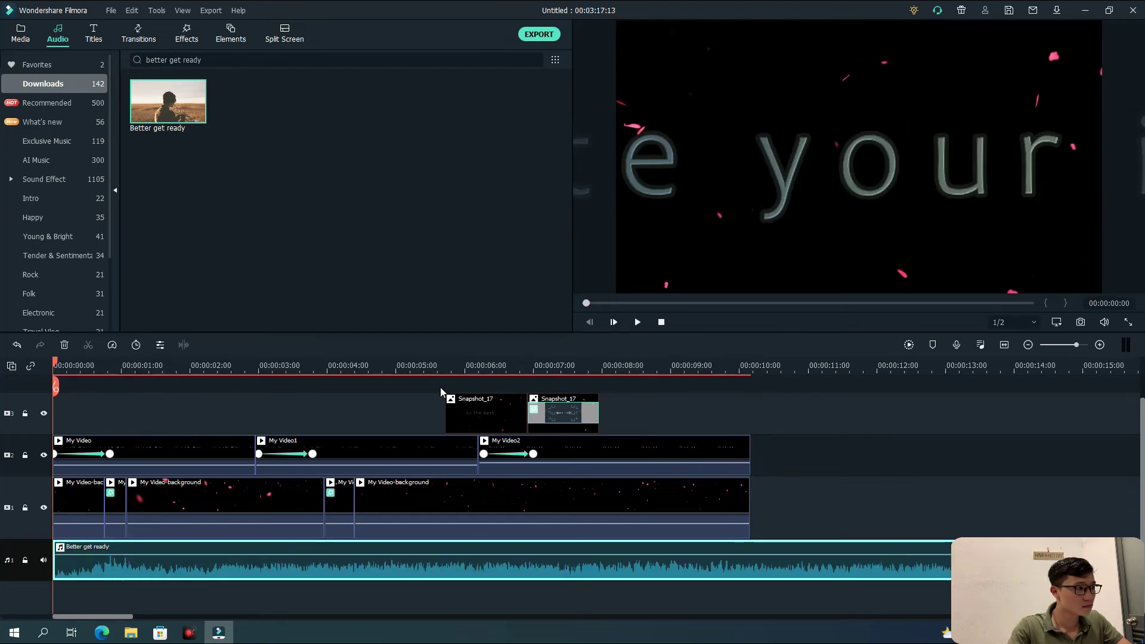
Split the Better get ready music at 00:00:10:04, where the video ends, and delete the excess
left_click(115, 366)
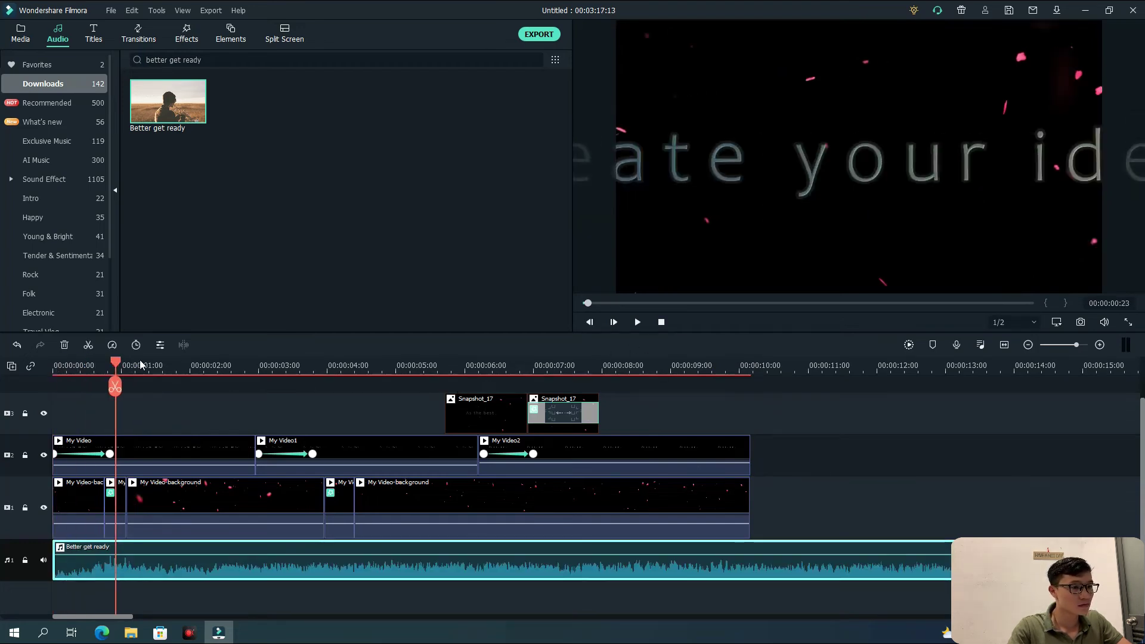
left_click_drag(769, 363, 751, 367)
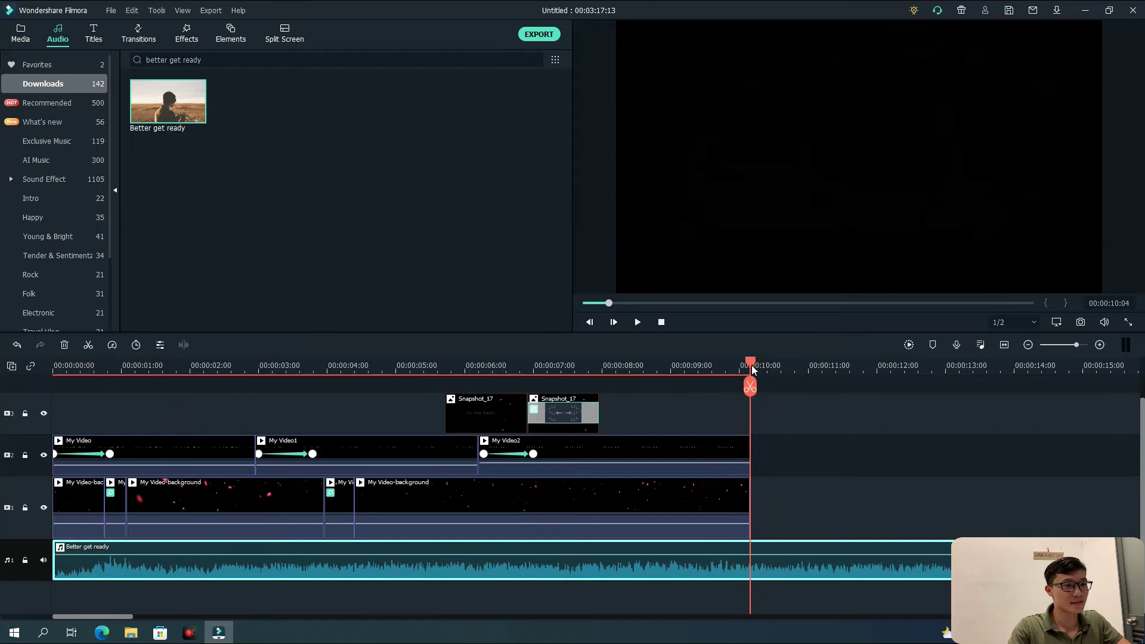
left_click(750, 386)
left_click(800, 570)
key("Delete")
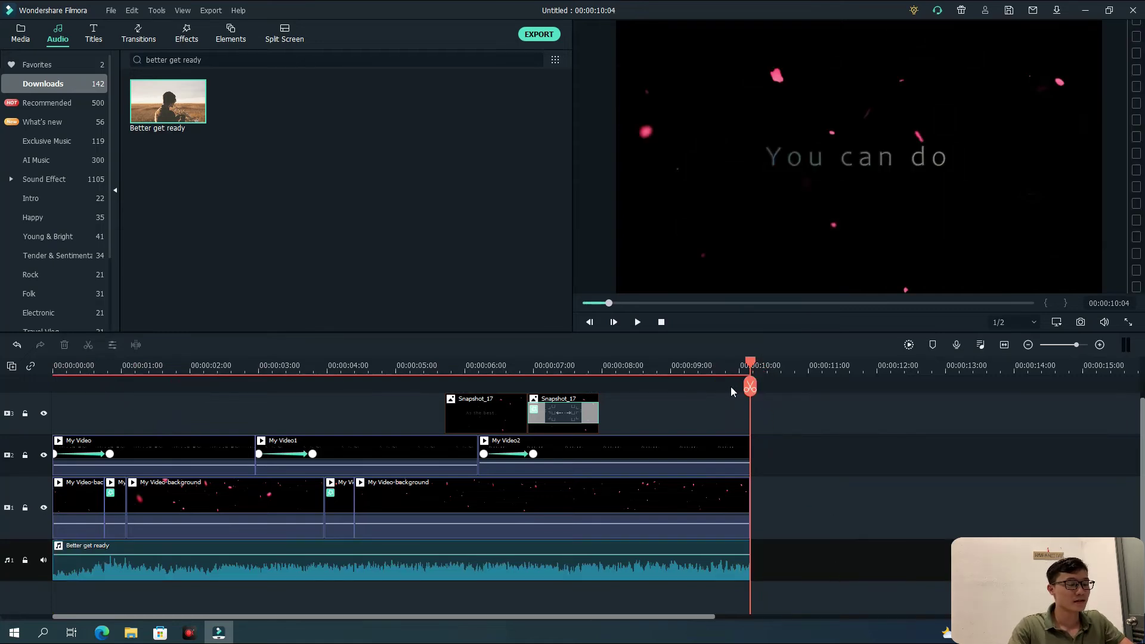
Play the whole sequence from the beginning to check the music against the titles
key("Home")
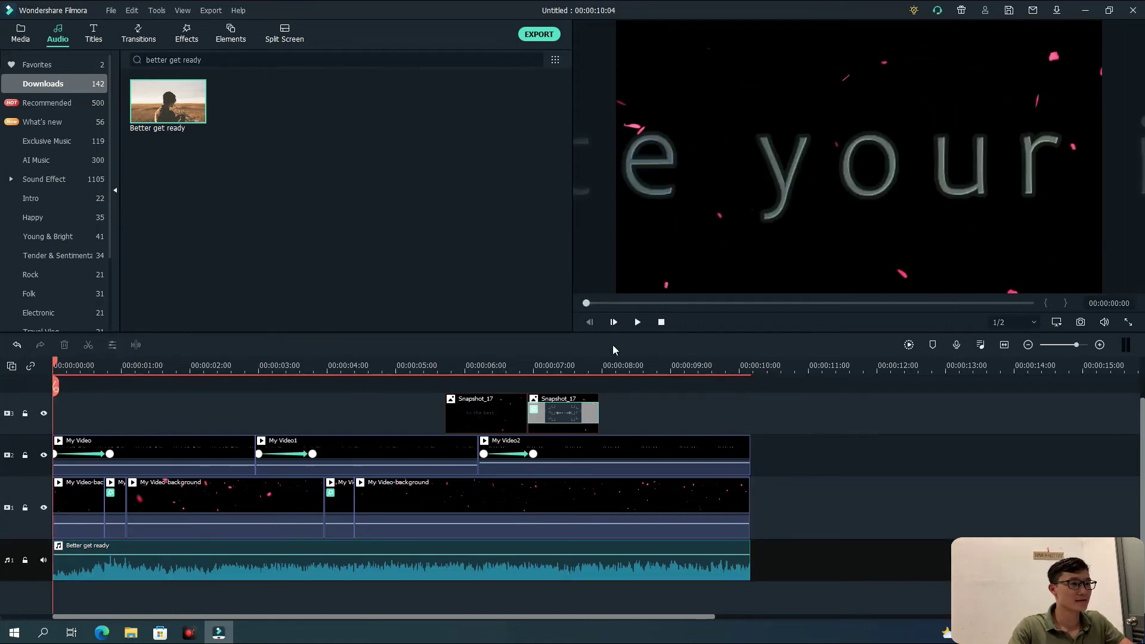
left_click(640, 327)
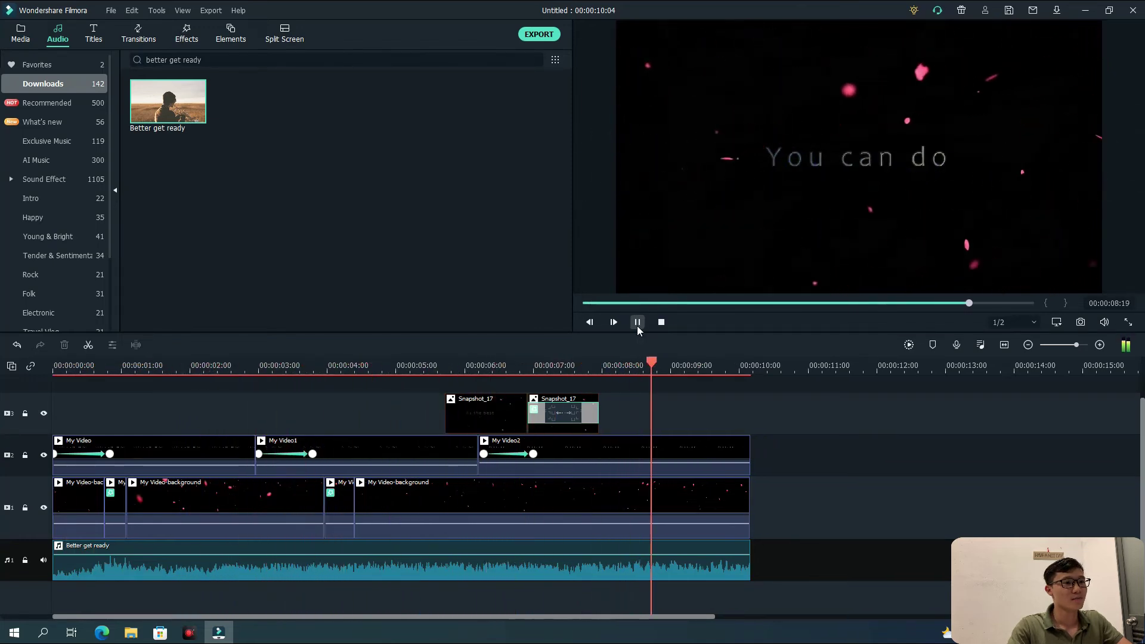
left_click(637, 323)
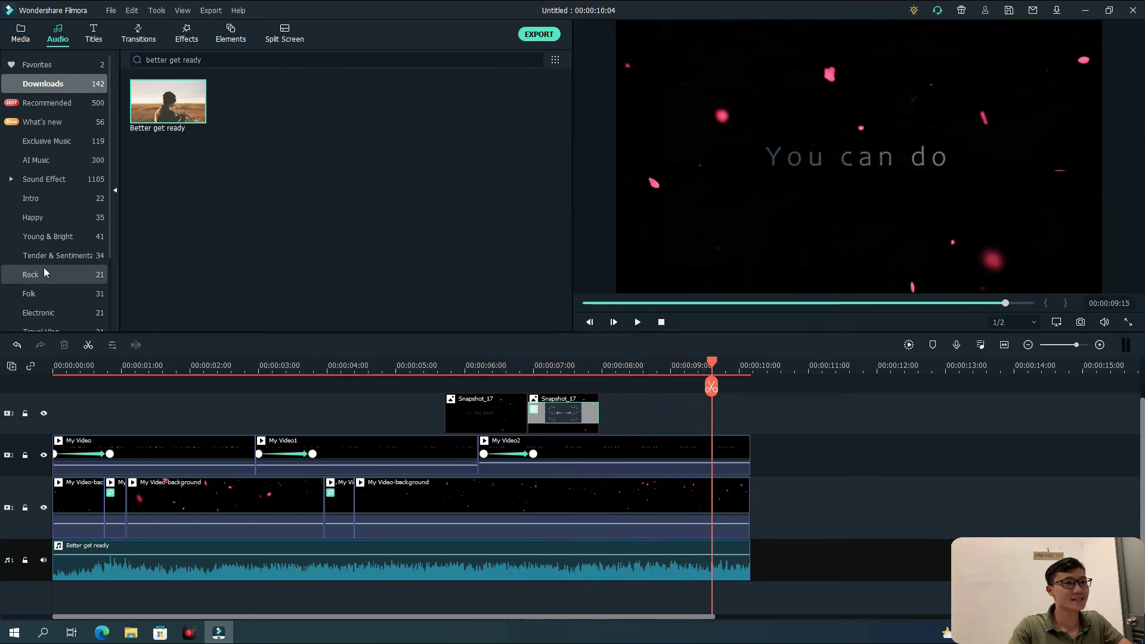
Add the Basic sound effect Story Telling Synth to a second audio track beneath the start of the music
left_click_drag(715, 369, 532, 371)
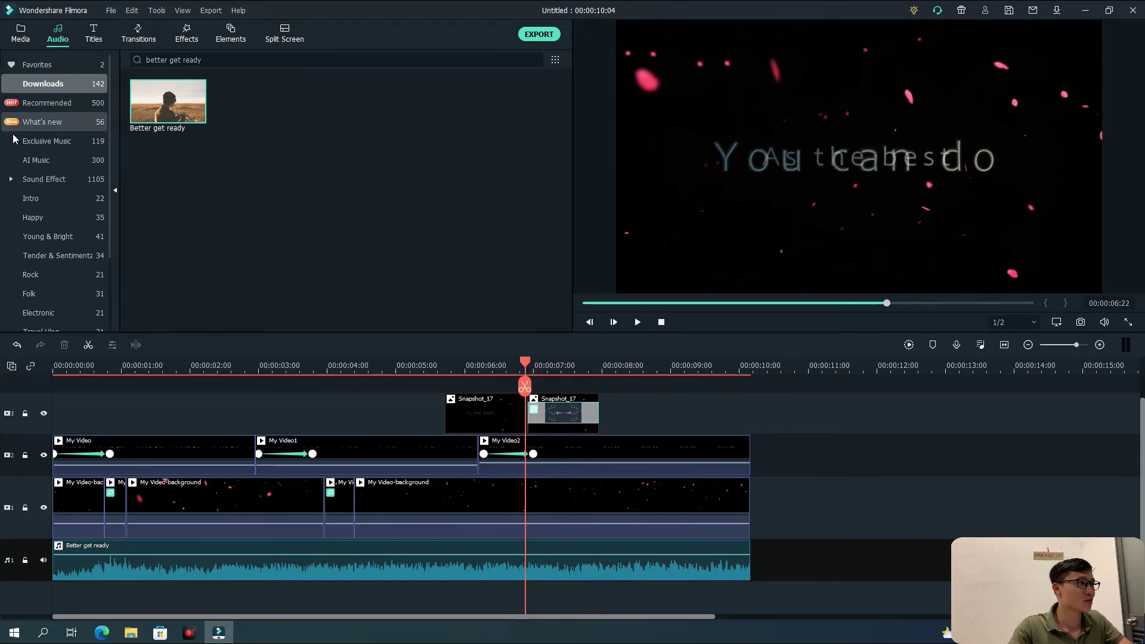
left_click(45, 179)
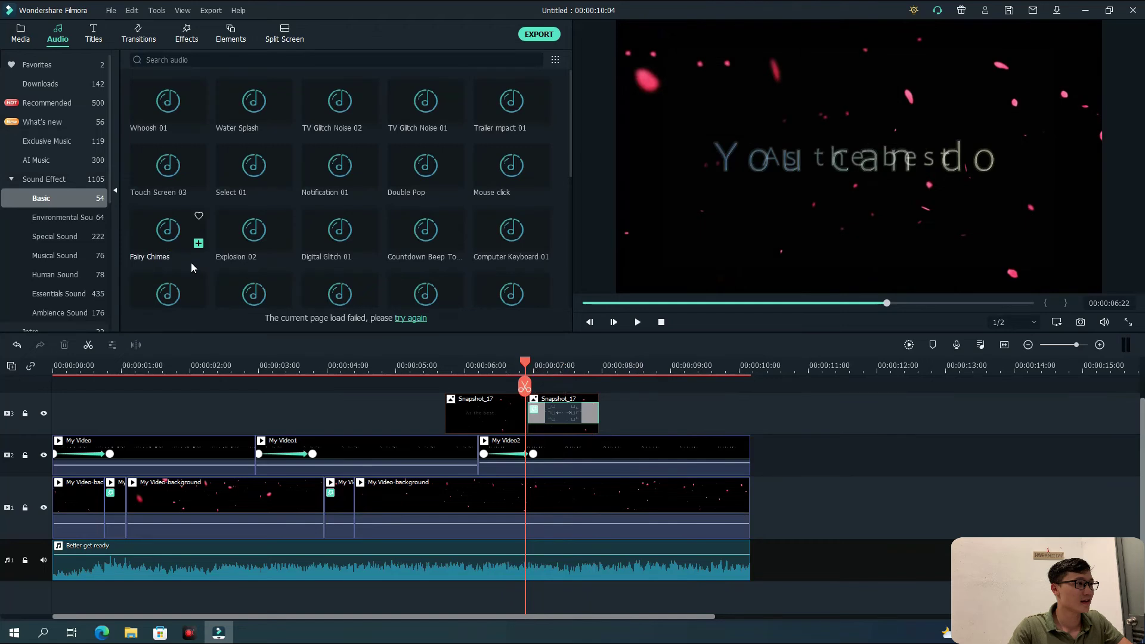
left_click_drag(570, 170, 588, 305)
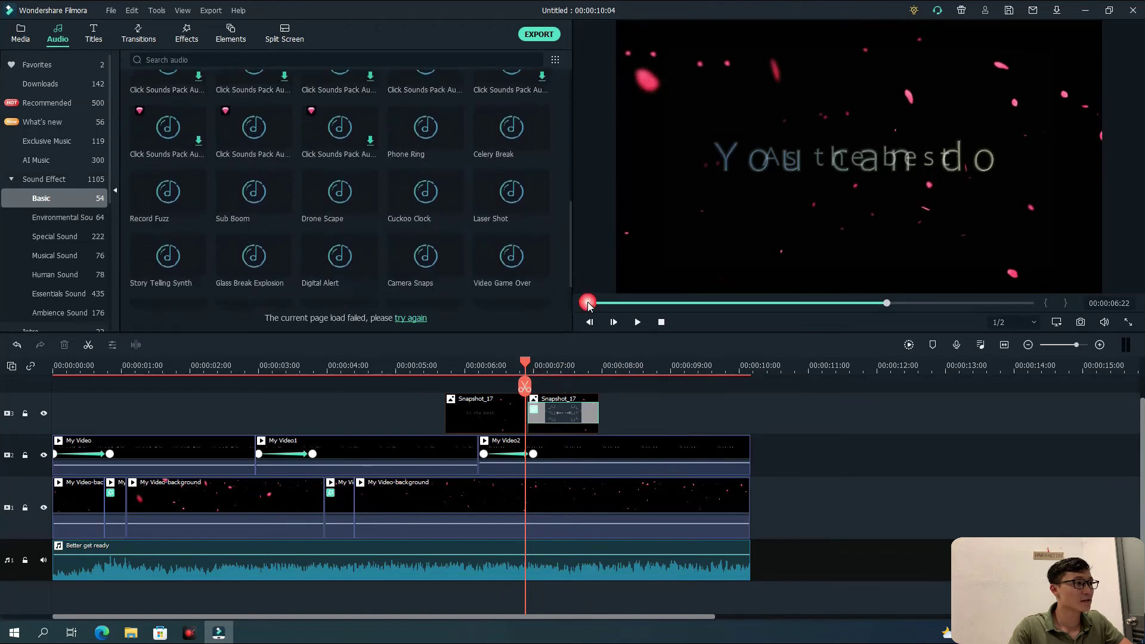
left_click_drag(167, 257, 80, 596)
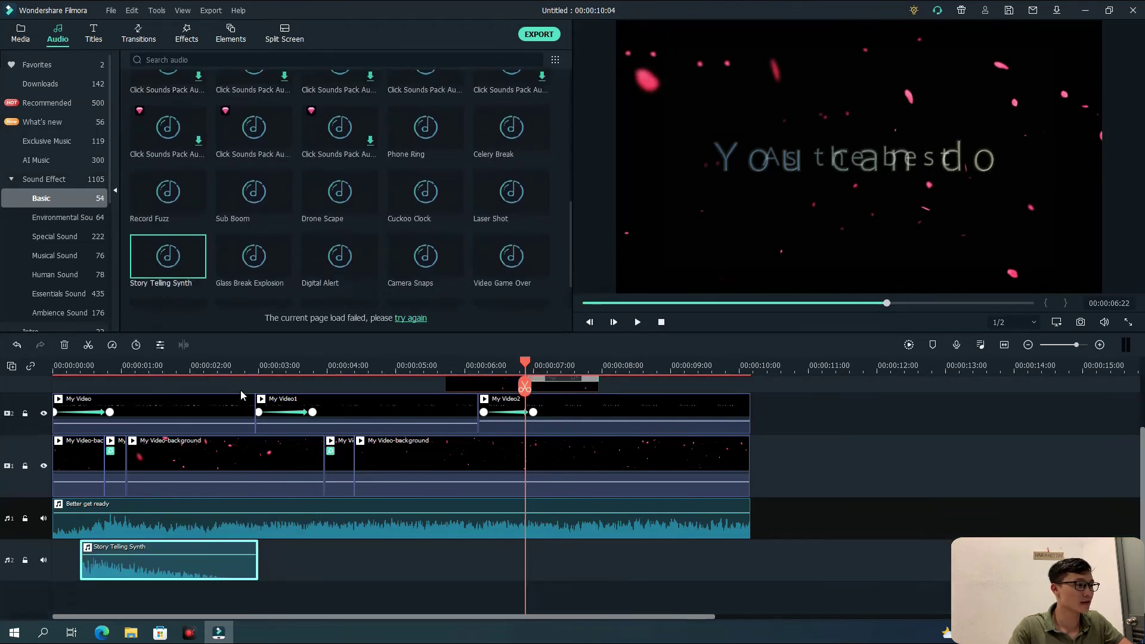
Trim the end of the Story Telling Synth clip around the first background shake and shift its start to 00:00:00:15
mouse_move(524, 366)
left_mouse_down()
mouse_move(141, 381)
mouse_move(139, 454)
left_mouse_up()
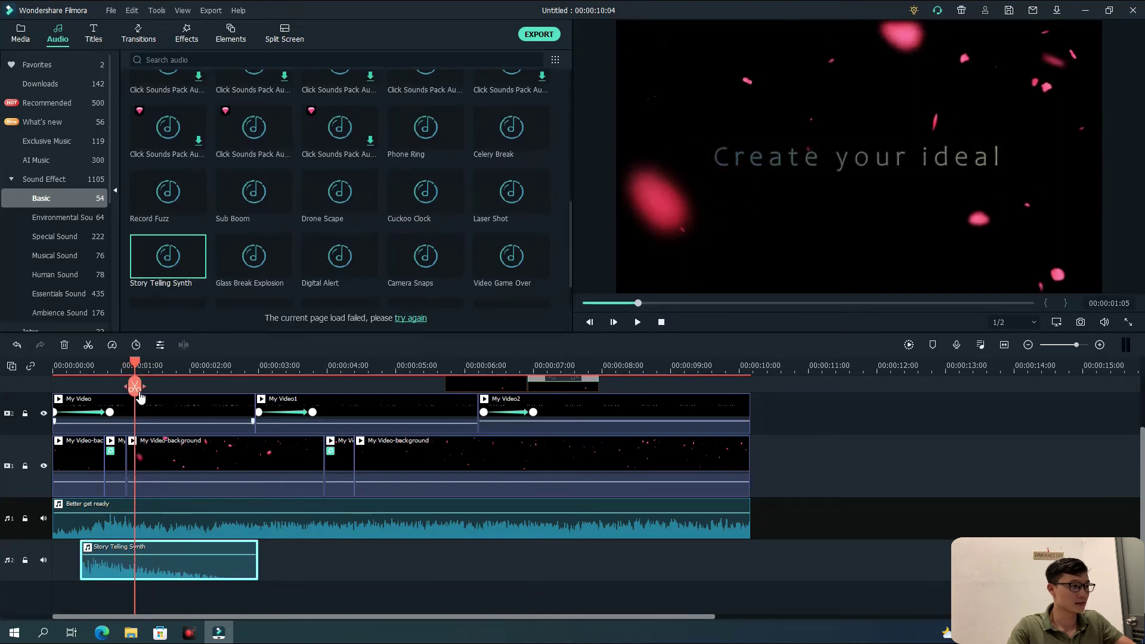
left_click_drag(256, 564, 119, 555)
key("space")
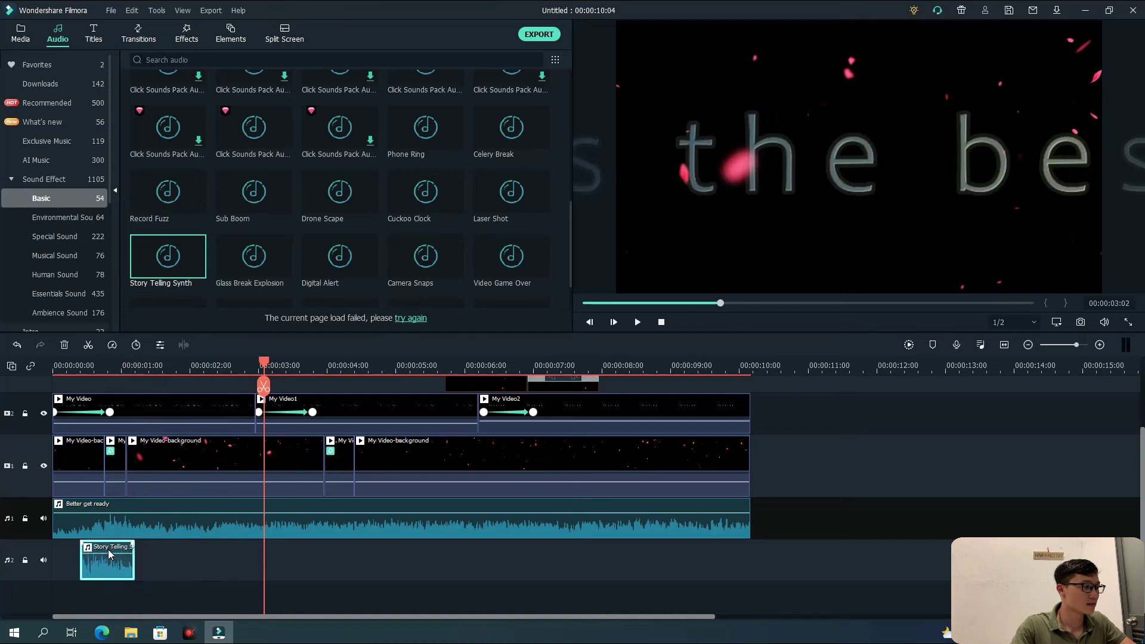
left_click_drag(115, 553, 130, 549)
left_click_drag(263, 385, 123, 398)
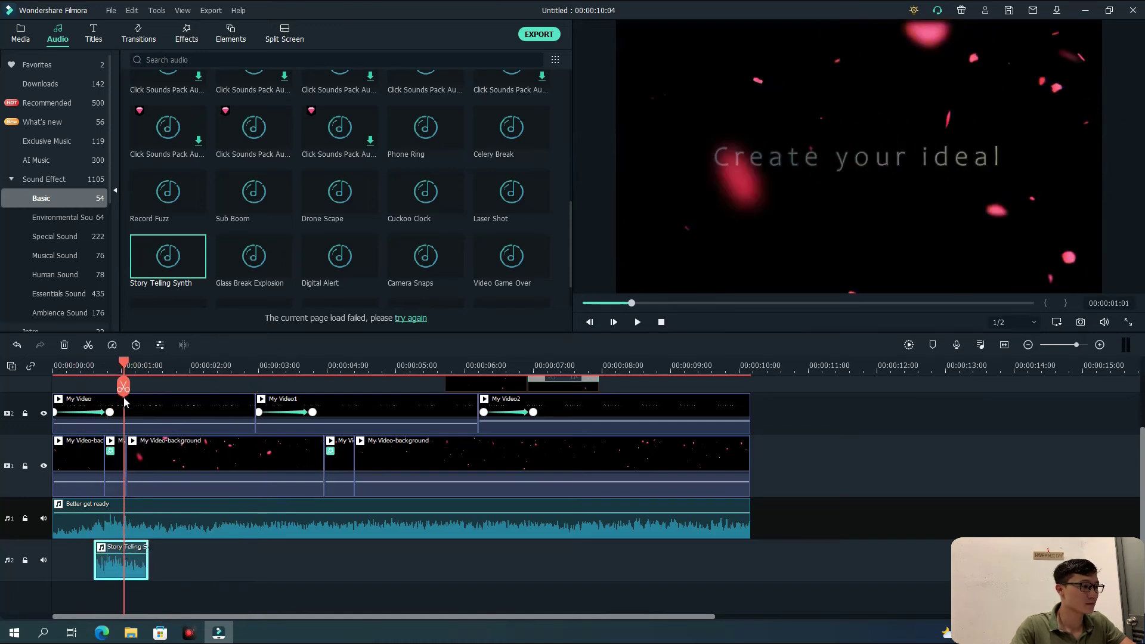
left_click_drag(156, 564, 142, 567)
left_click(184, 458)
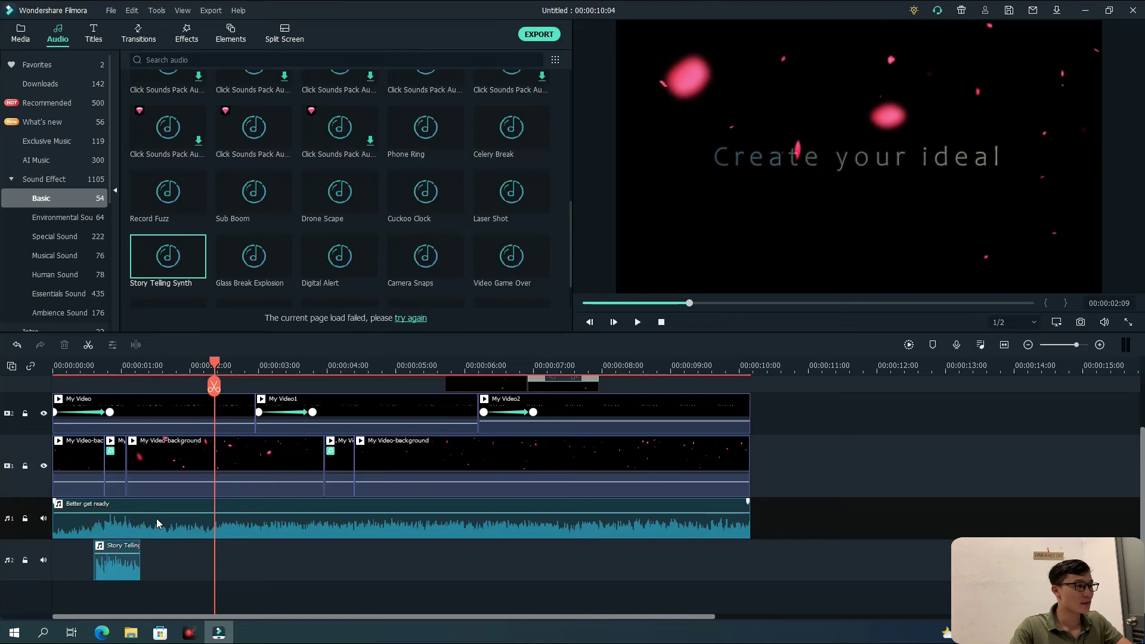
Enable ducking on the Story Telling Synth clip to lower the volume of other clips, and set it to 20%
double_click(126, 571)
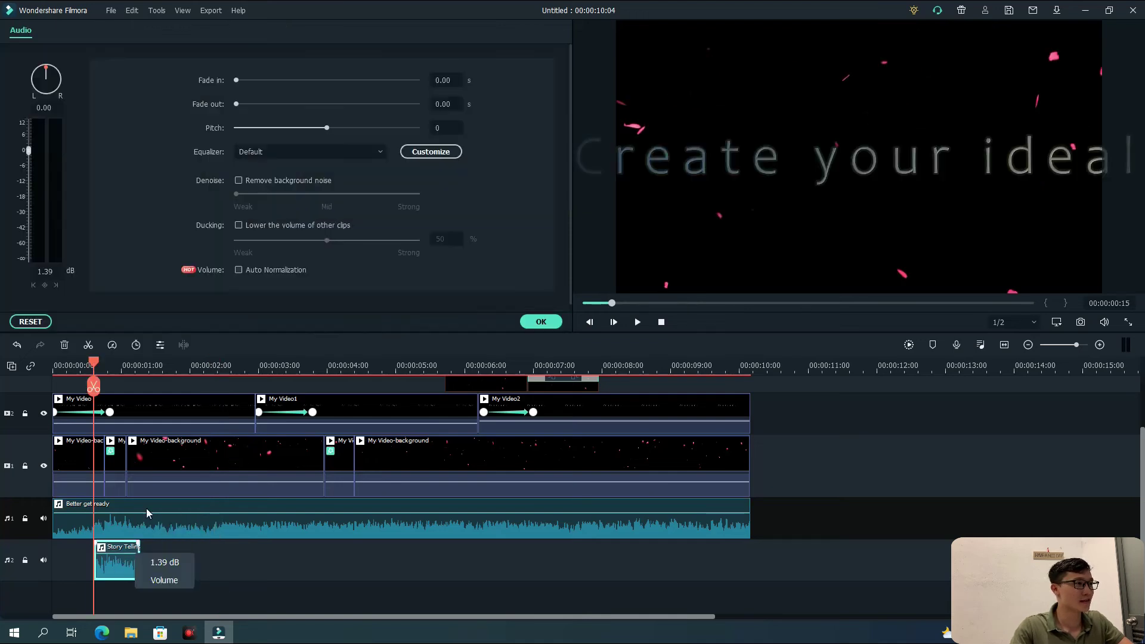
left_click(238, 225)
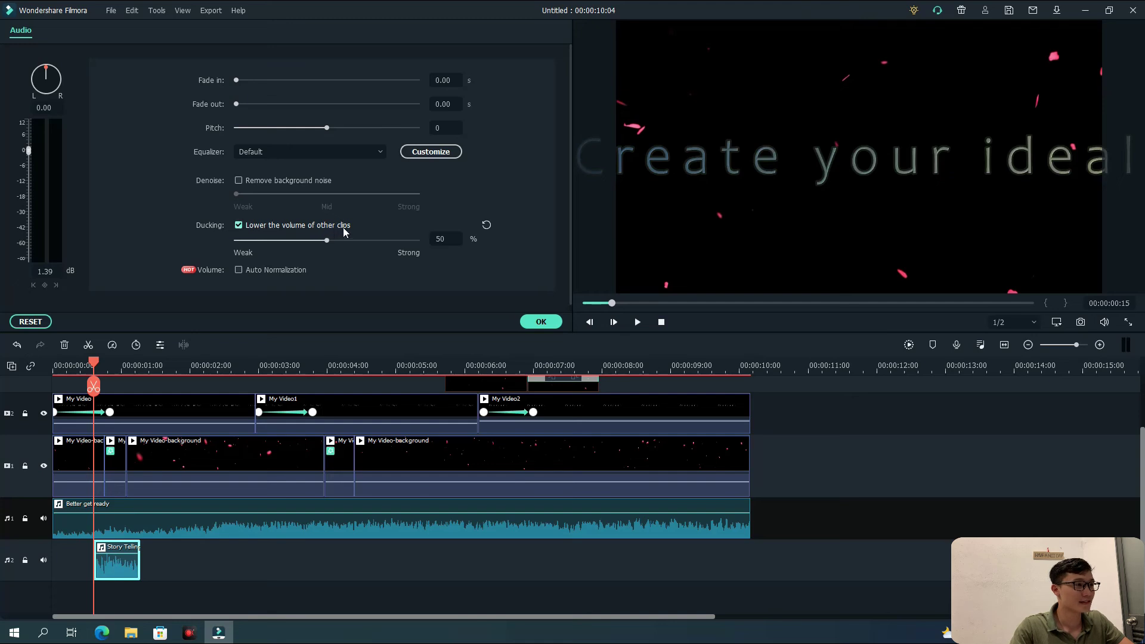
double_click(440, 239)
type("20")
key("Return")
left_click(145, 515)
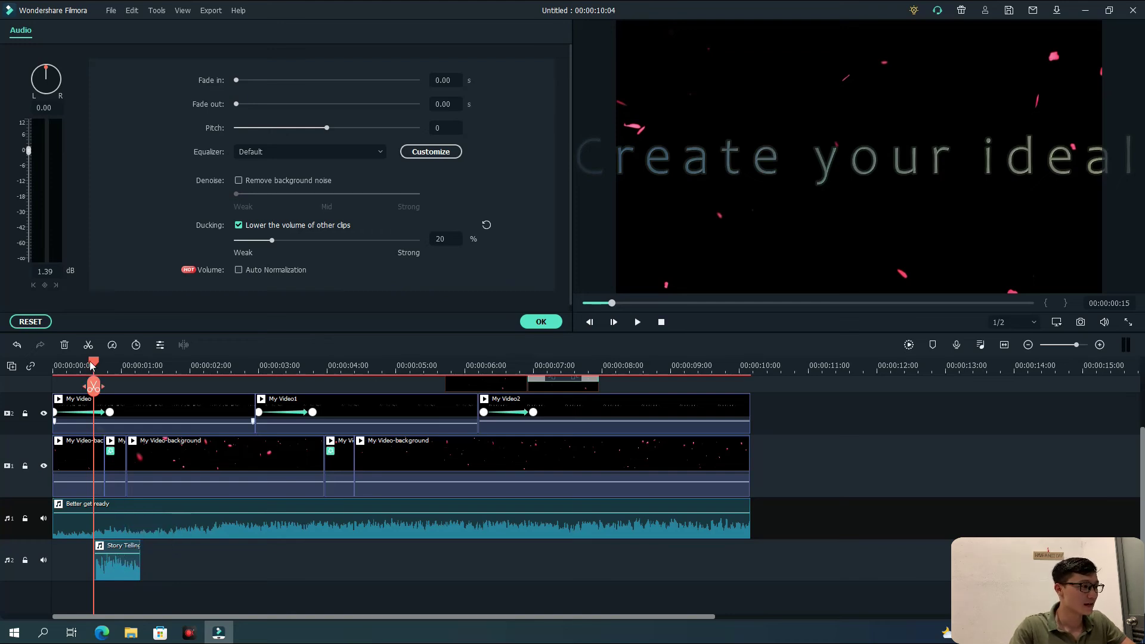
Try to paste a copy of the Story Telling Synth clip at 00:00:04:06
left_click_drag(91, 366, 346, 372)
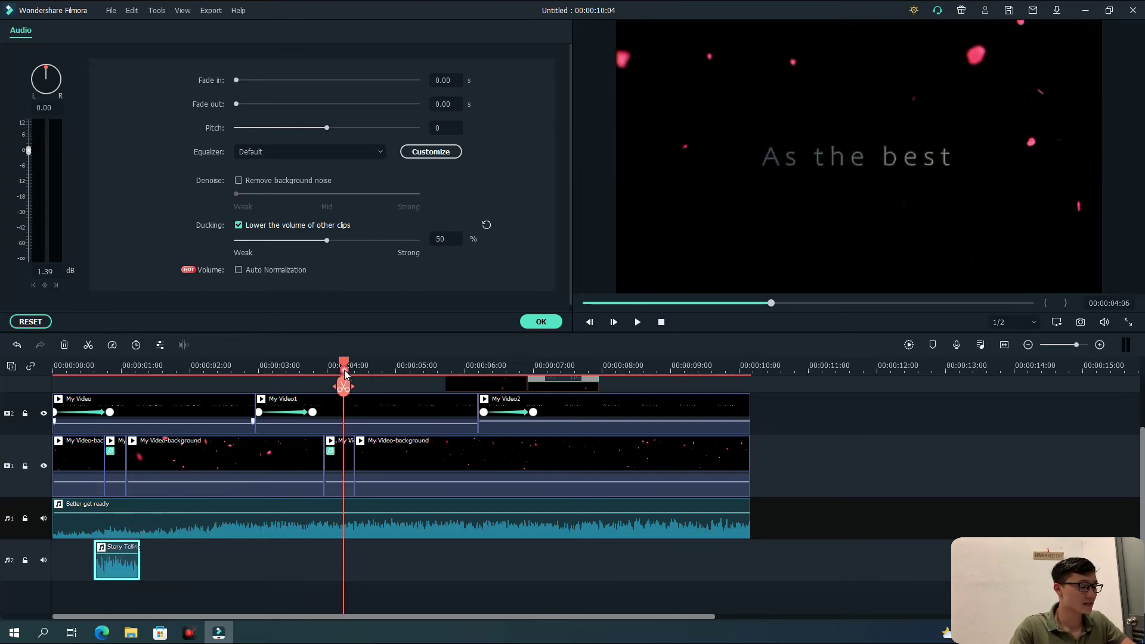
left_click(242, 550)
left_click(115, 564)
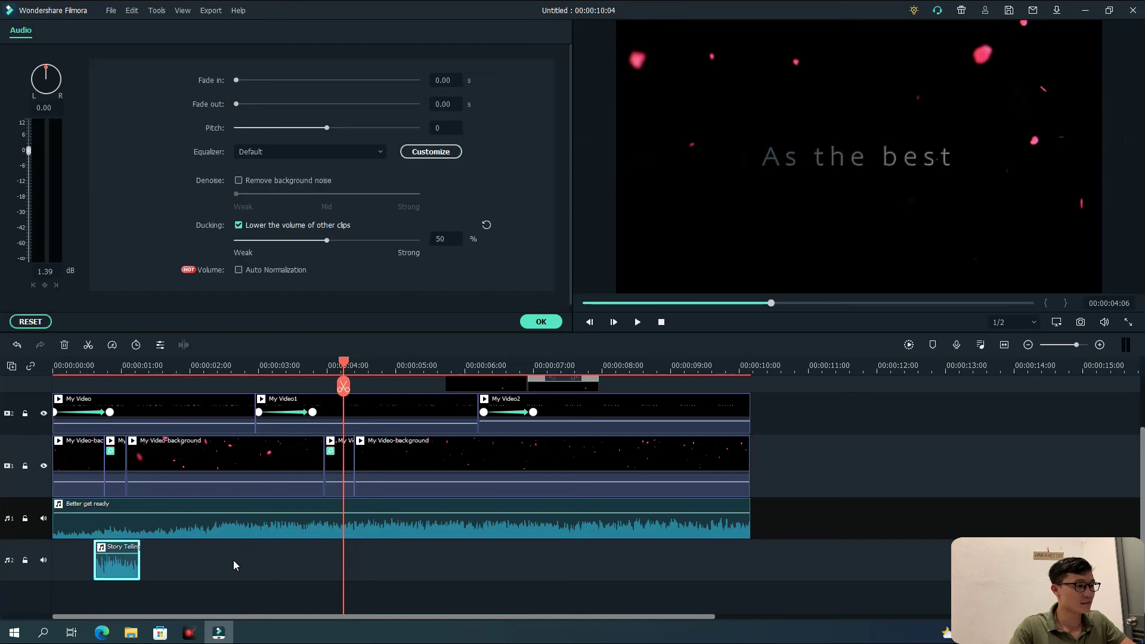
key("ctrl+v")
key("ctrl+z")
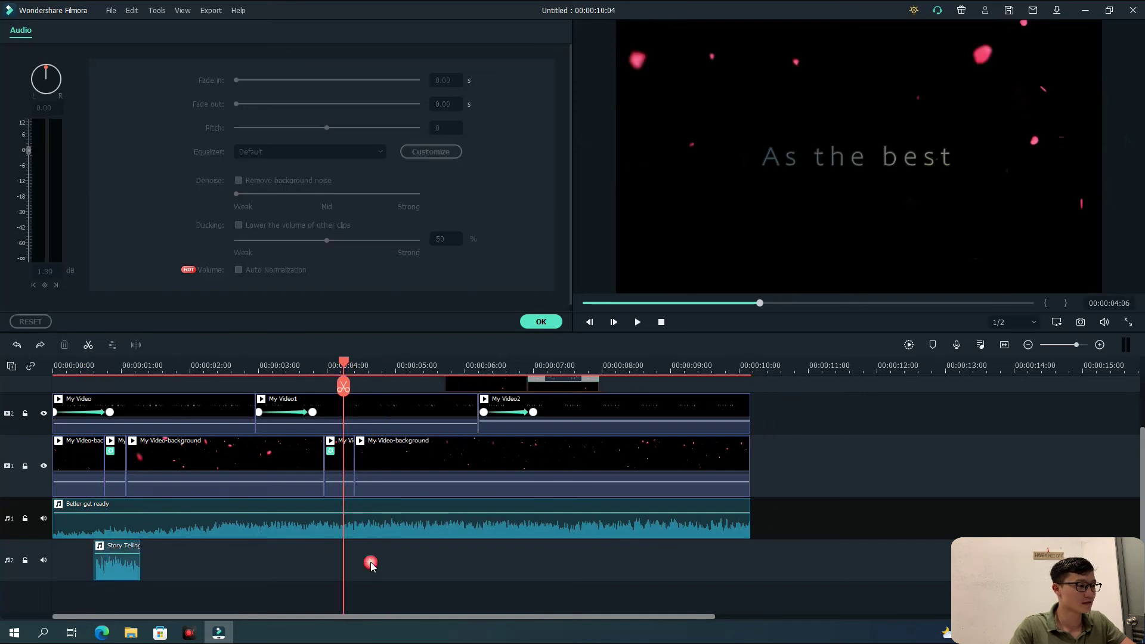
left_click(116, 563)
left_click(346, 578)
left_click(117, 565)
key("ctrl+v")
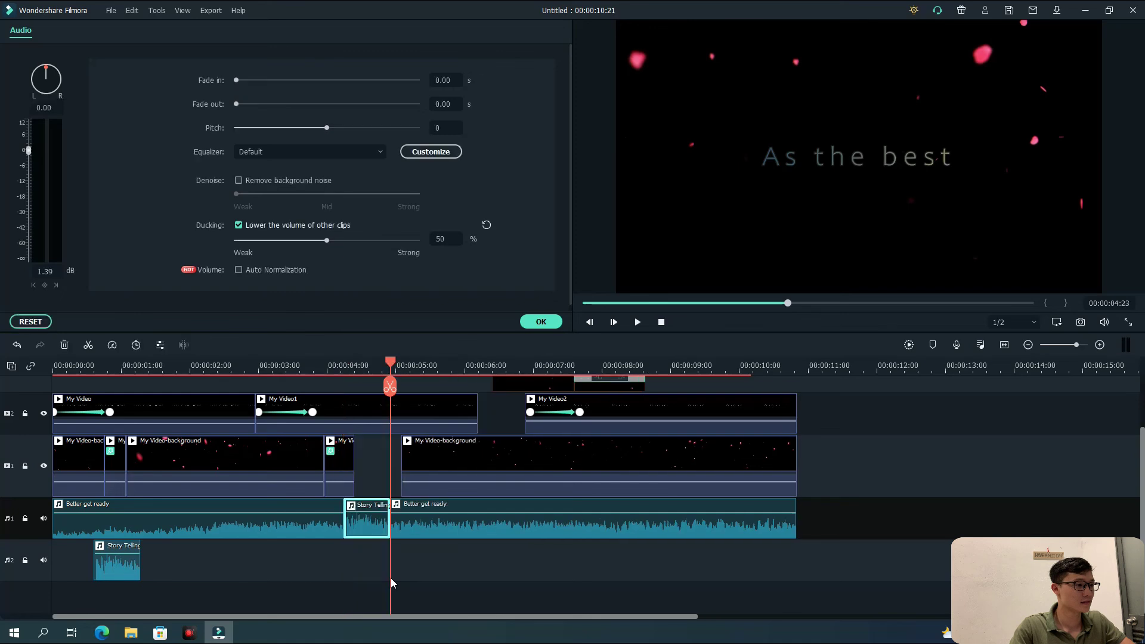
key("ctrl+z")
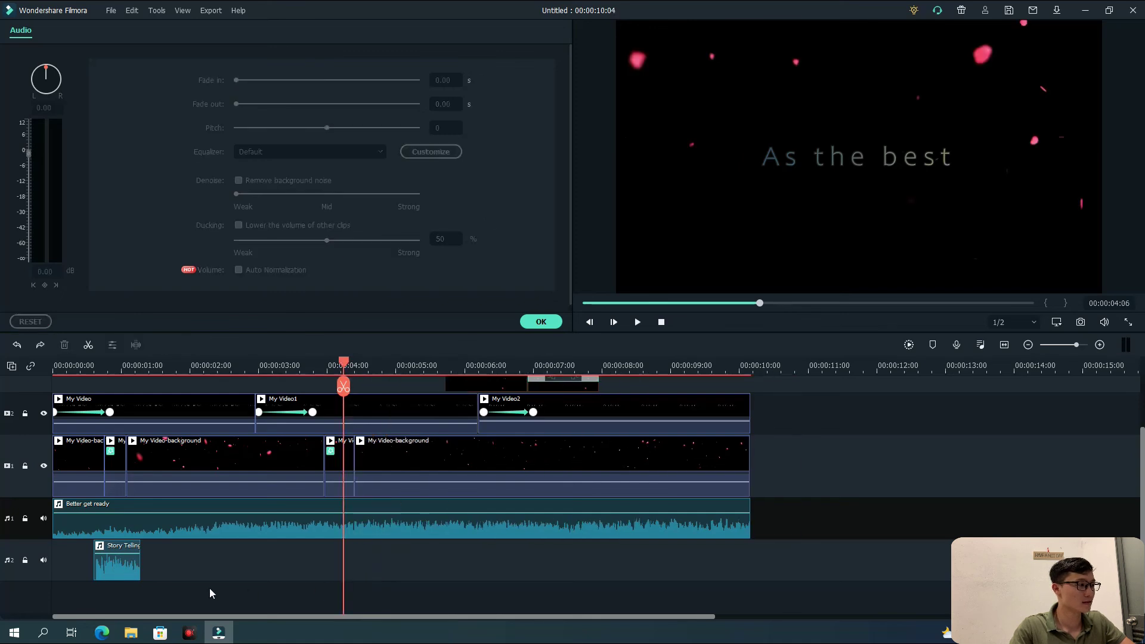
Lock the music track, the background and title video tracks, and the Snapshot_17 track
left_click(25, 518)
left_click(25, 465)
left_click(25, 413)
scroll(53, 457, "up", 1)
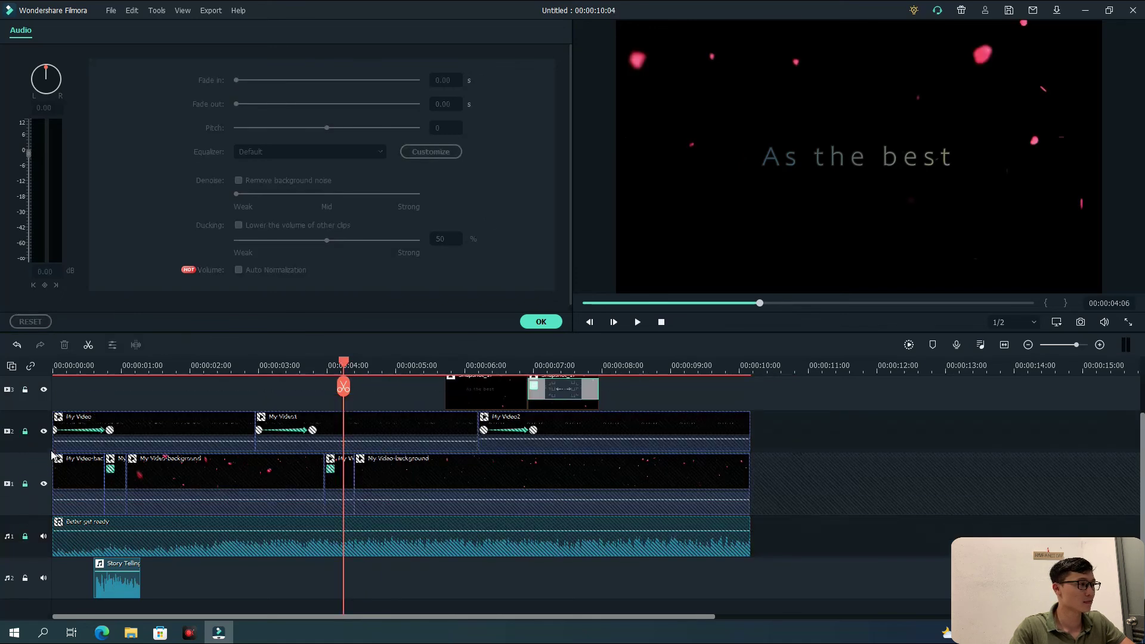
left_click(25, 390)
scroll(25, 389, "down", 1)
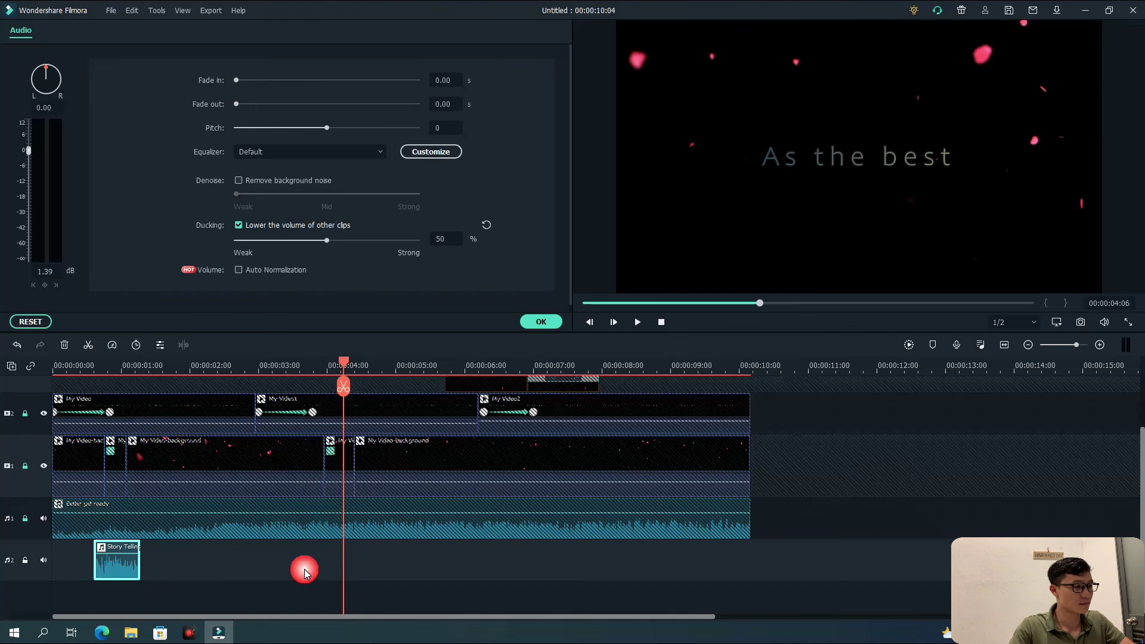
Paste a Story Telling Synth copy at 00:00:04:06 and shift it earlier to line up with the second background shake
left_click(118, 566)
key("ctrl+v")
left_click_drag(358, 562, 356, 562)
Paste a third Story Telling Synth clip at about 00:00:06:22 and move it earlier to start at about 00:00:06:10
left_click_drag(391, 363, 525, 362)
key("ctrl+v")
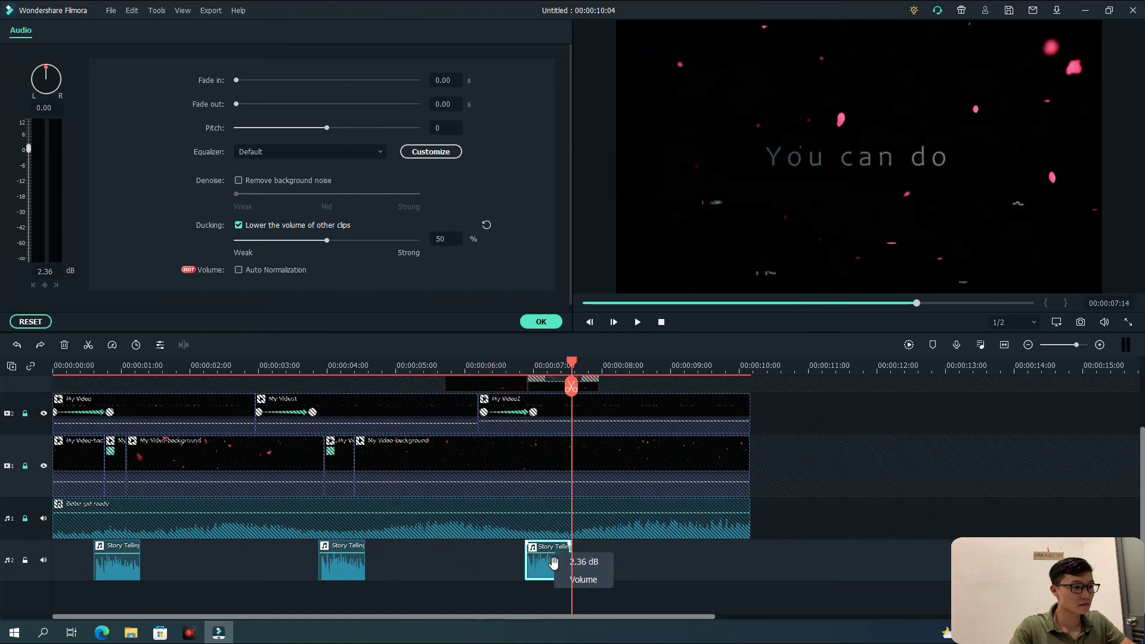
key("ctrl+z")
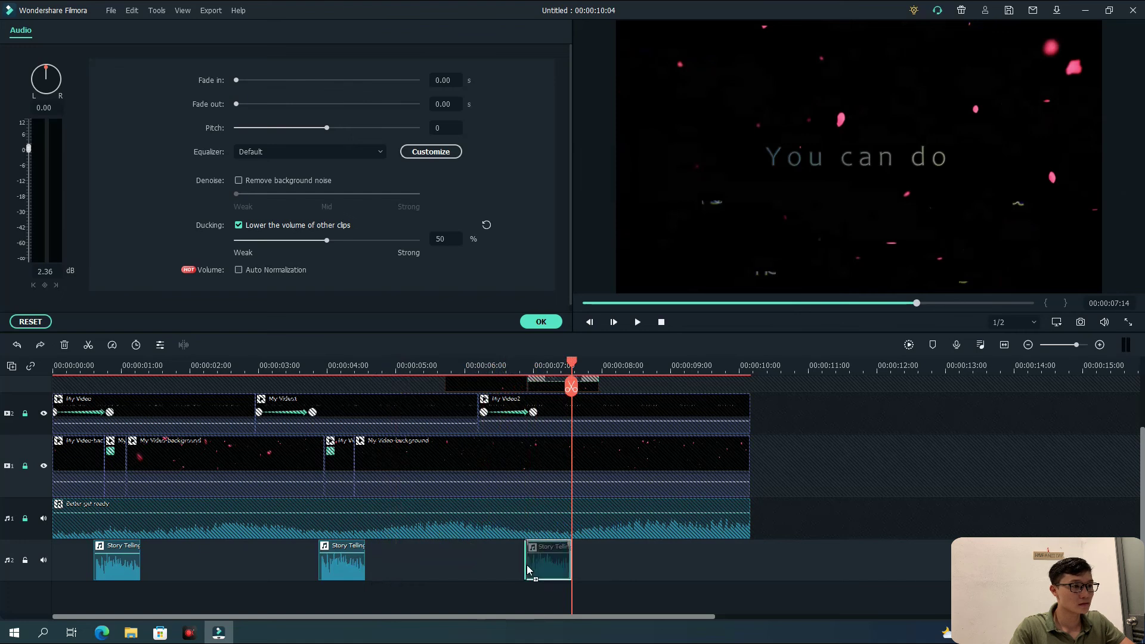
scroll(605, 465, "up", 1)
key("Left")
mouse_move(550, 589)
left_mouse_down()
mouse_move(524, 582)
mouse_move(620, 586)
mouse_move(525, 583)
left_mouse_up()
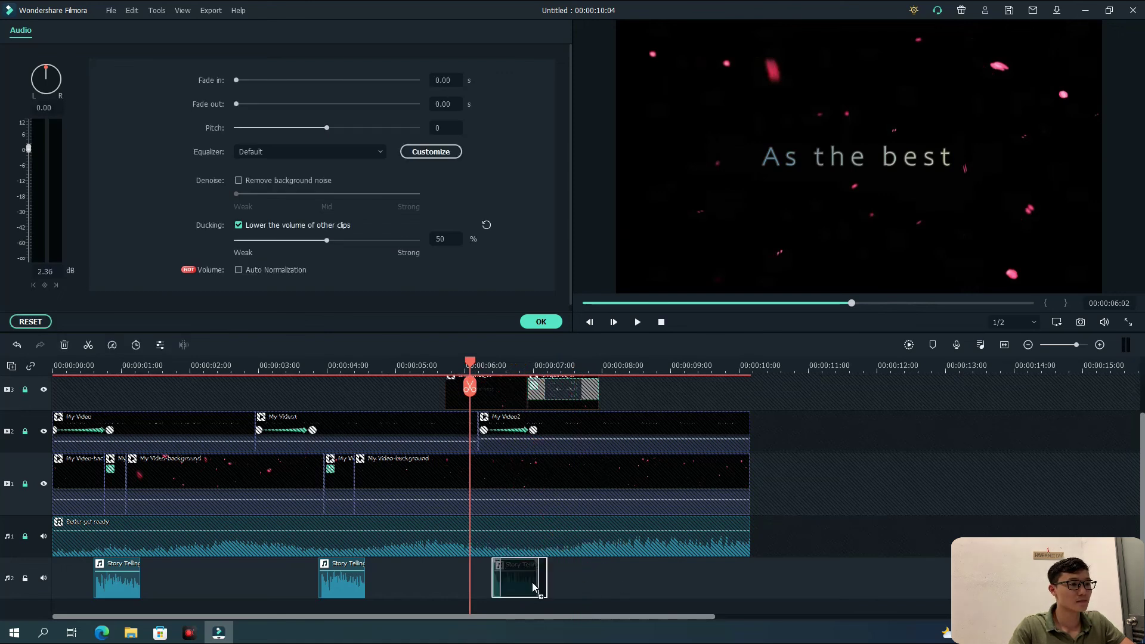
left_click(588, 581)
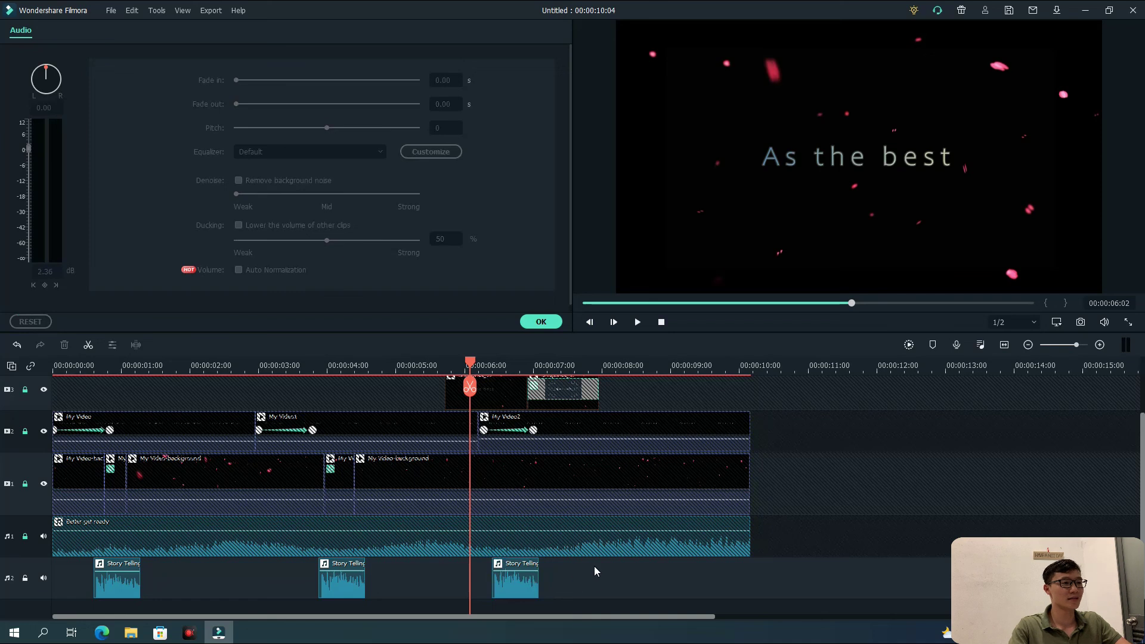
Close the audio settings and place a Glass Break Explosion sound directly after the third Story Telling Synth clip
scroll(595, 571, "up", 2)
scroll(598, 559, "down", 2)
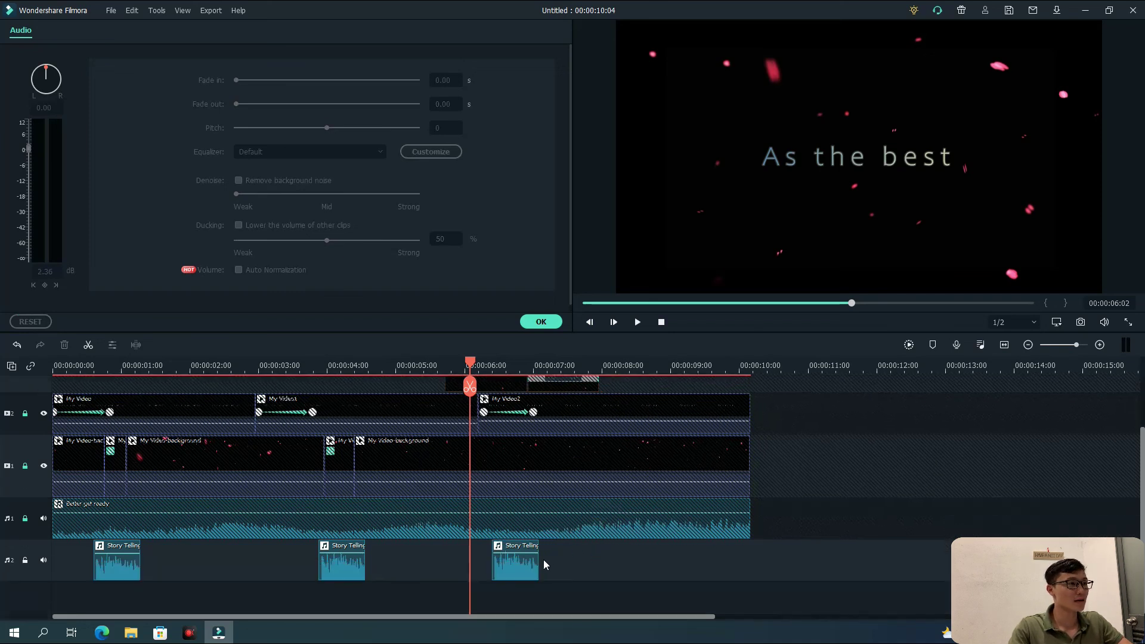
left_click(541, 322)
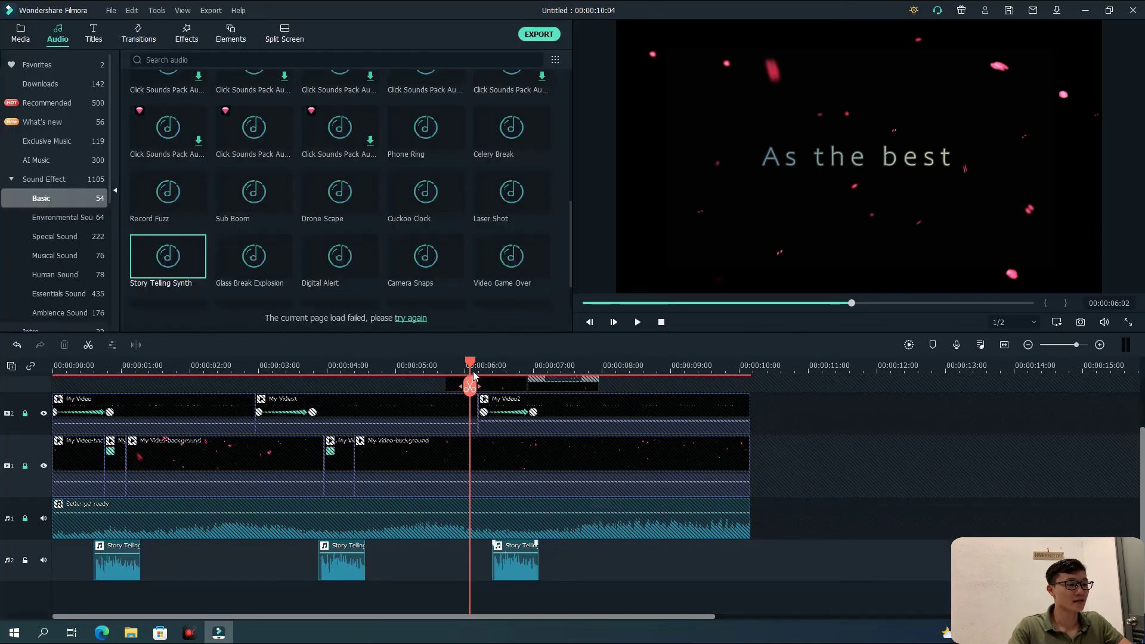
left_click_drag(471, 368, 534, 370)
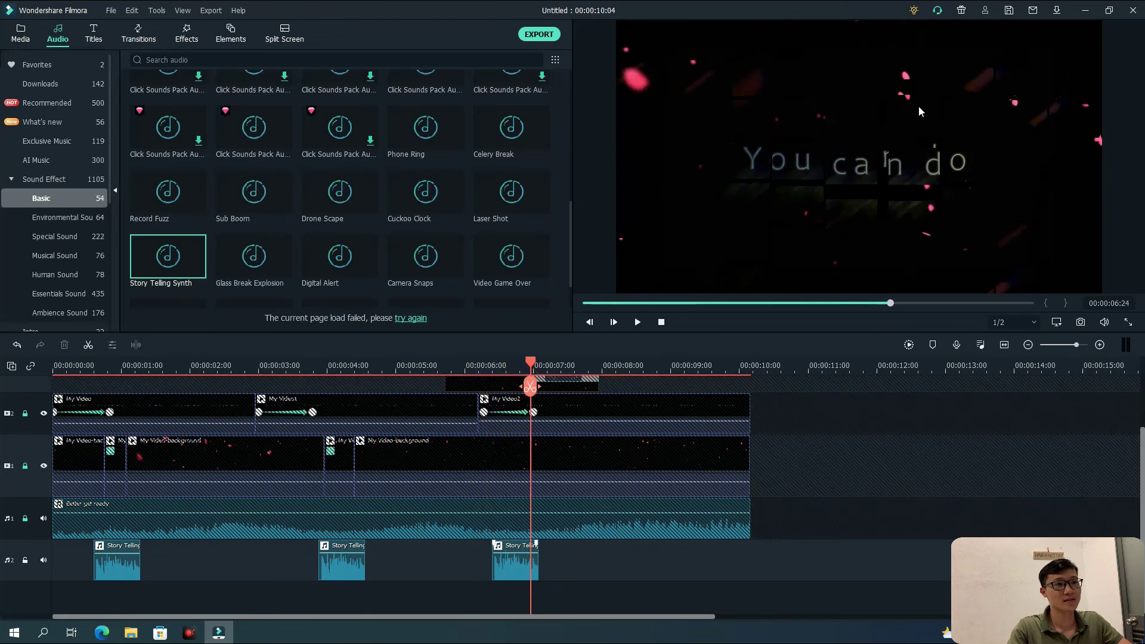
left_click(534, 365)
left_click(409, 311)
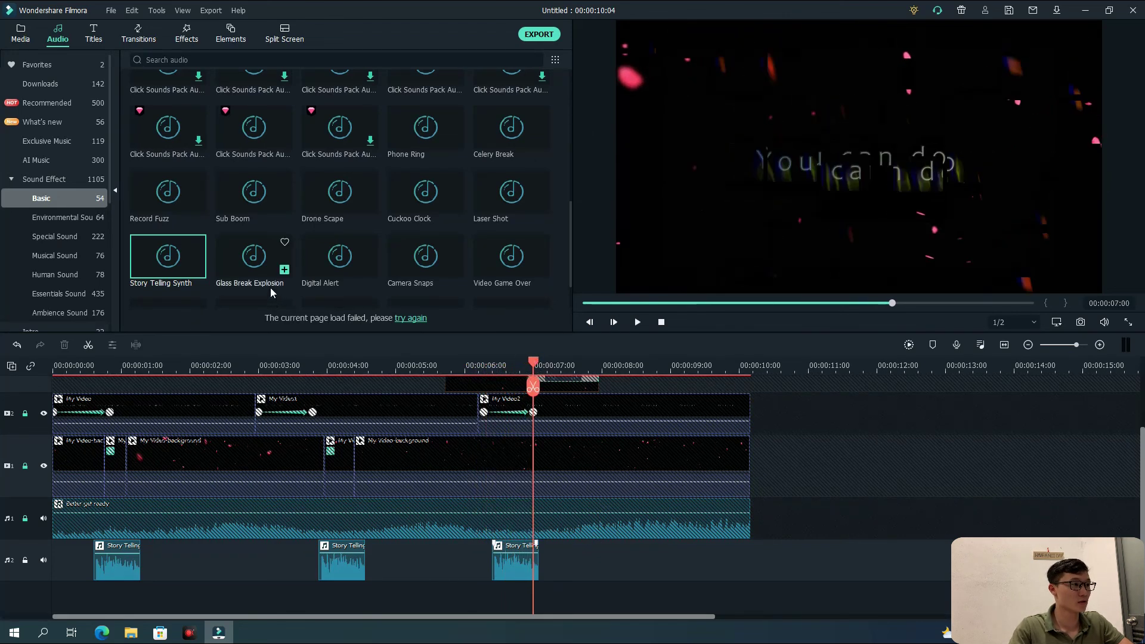
left_click_drag(265, 283, 546, 556)
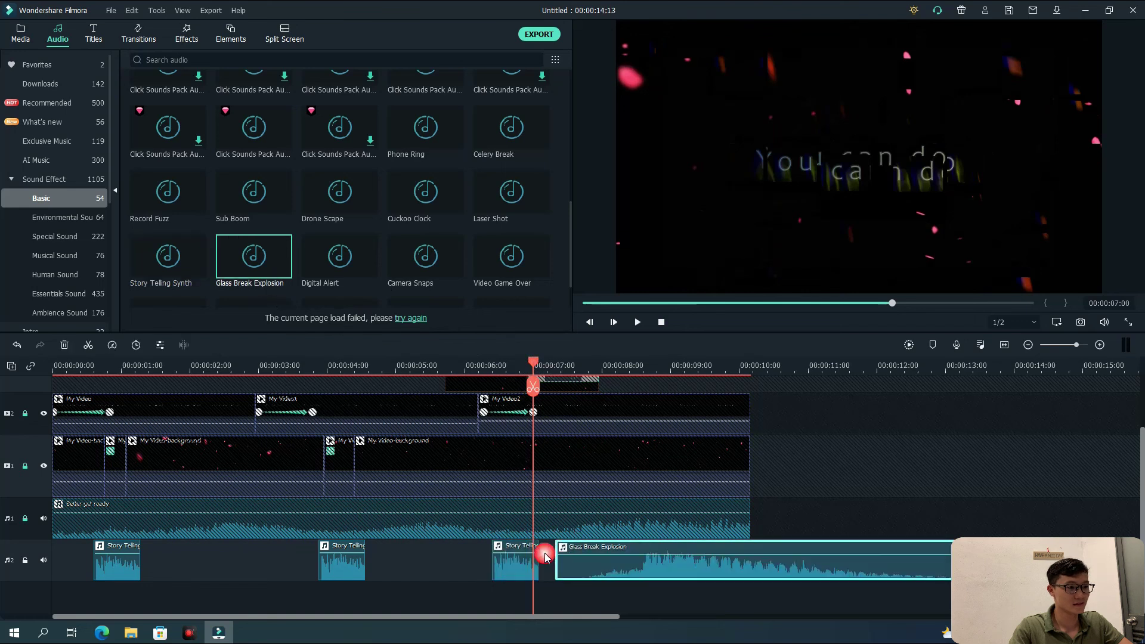
left_click(572, 581)
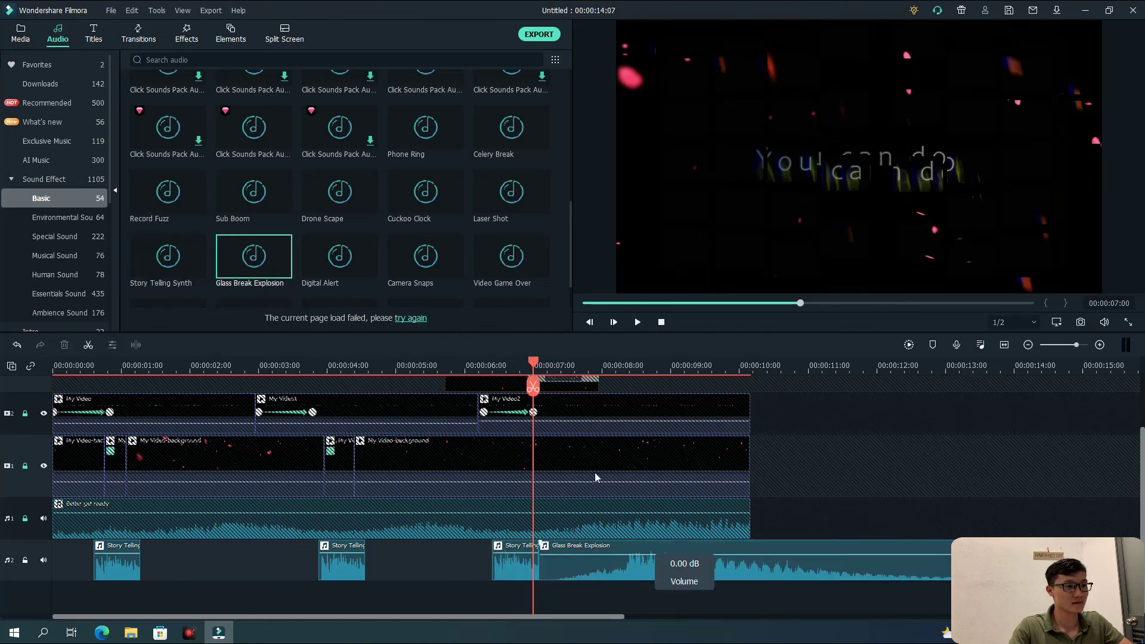
Split the Glass Break Explosion clip at 00:00:08:08 and ripple-delete its quiet opening part
left_click_drag(533, 382, 626, 379)
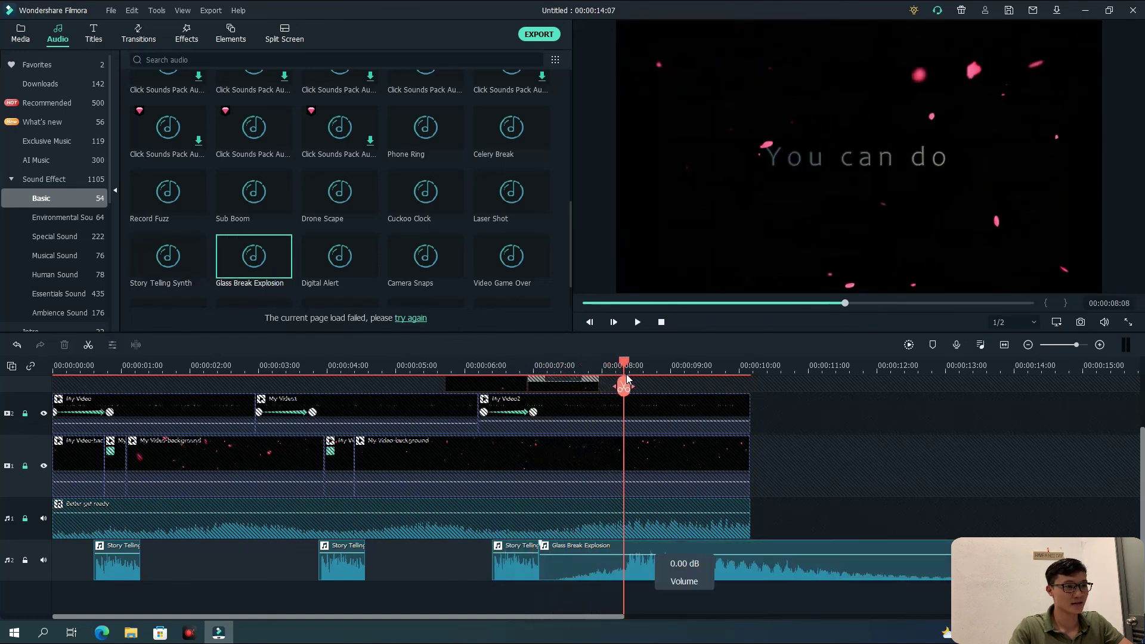
left_click(625, 387)
left_click(603, 574)
key("shift+Delete")
Cut the Glass Break Explosion clip at 00:00:08:11, trim it again at 00:00:08:05, and delete the remainders
left_click_drag(542, 365, 632, 408)
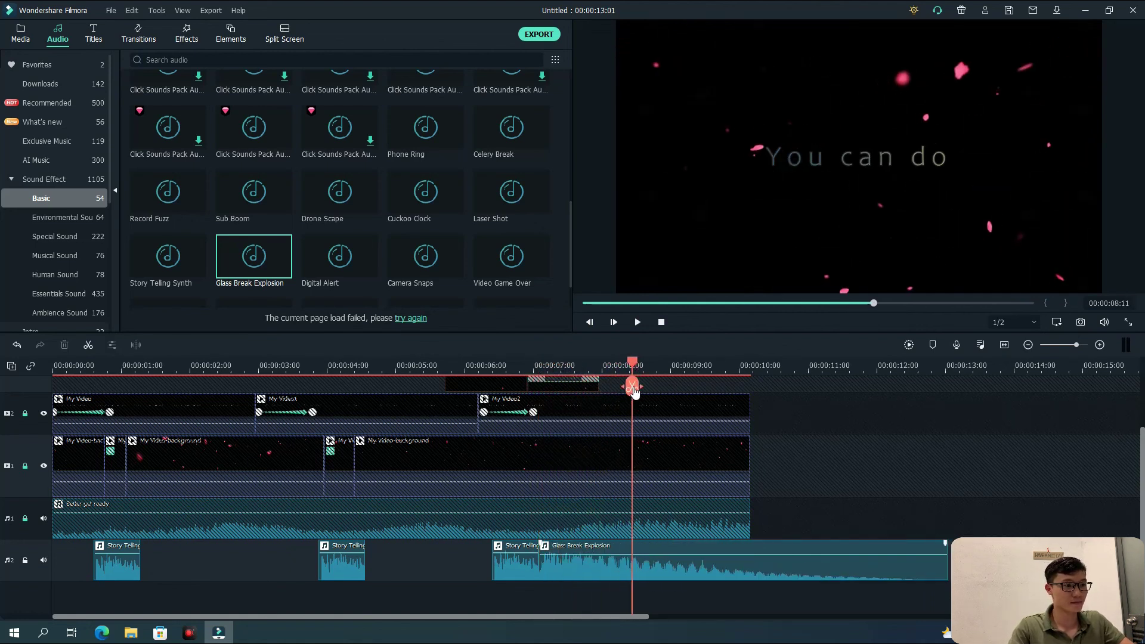
left_click(632, 388)
key("Delete")
left_click_drag(631, 368, 623, 400)
left_click(621, 395)
key("Delete")
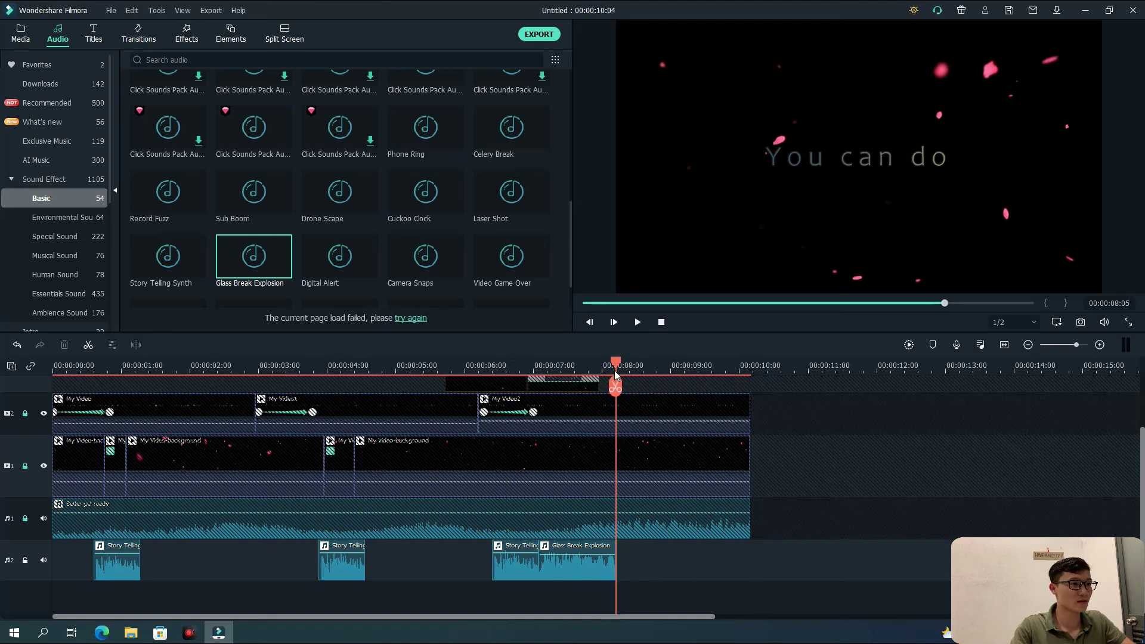
Preview the video from the beginning and shift the second Story Telling Synth clip slightly earlier, ahead of the second background shake
left_click_drag(618, 365, 49, 381)
scroll(445, 462, "up", 1)
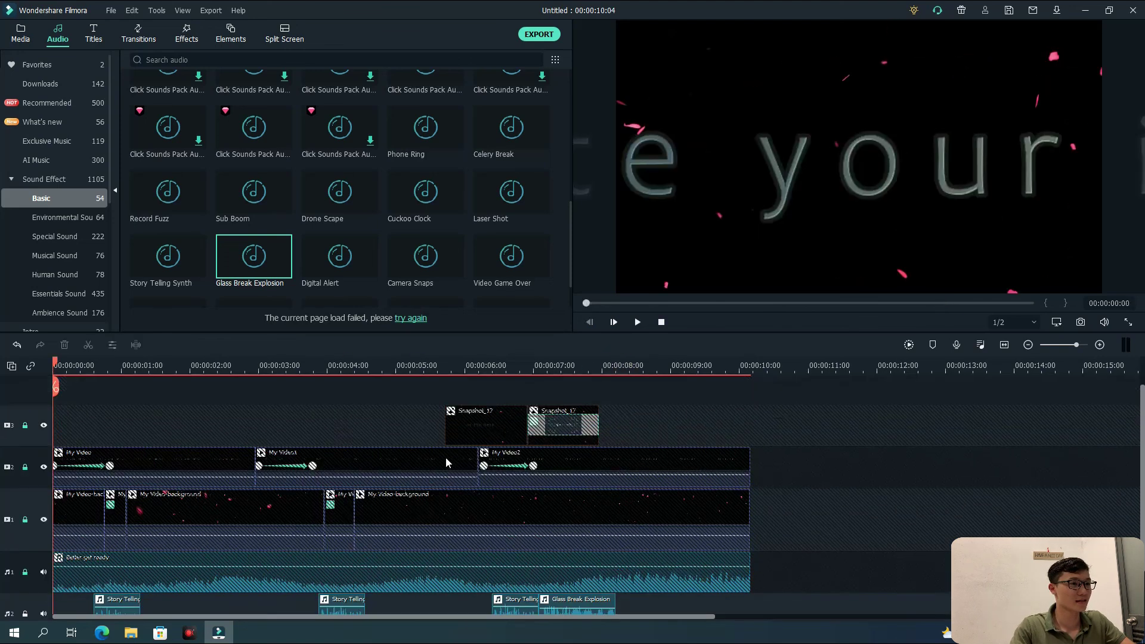
left_click(638, 323)
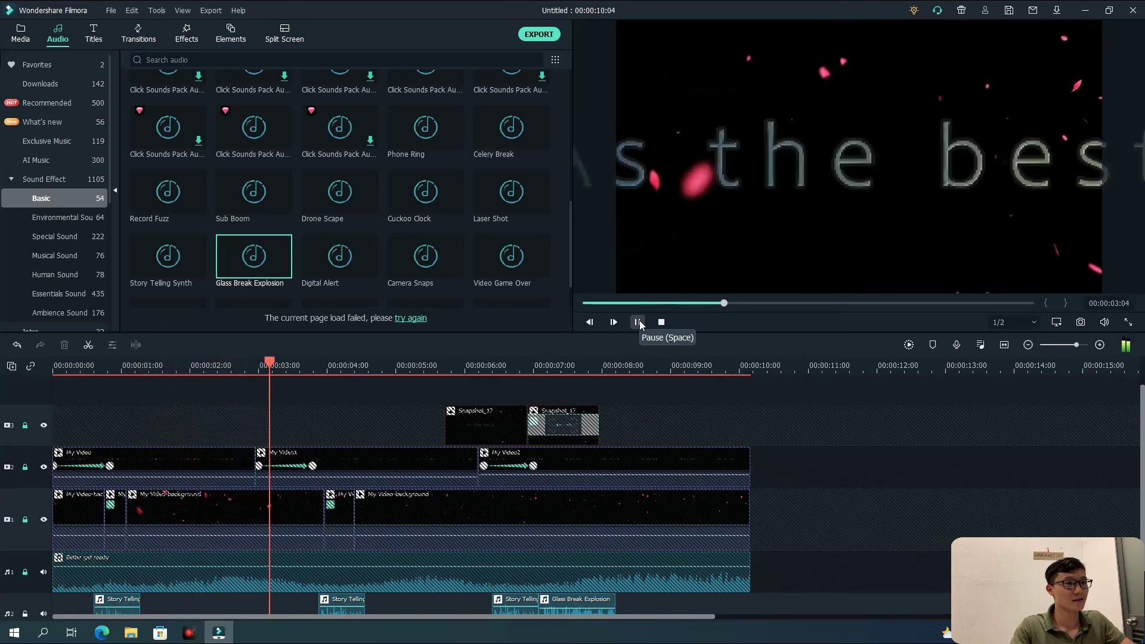
left_click(638, 322)
scroll(405, 562, "down", 1)
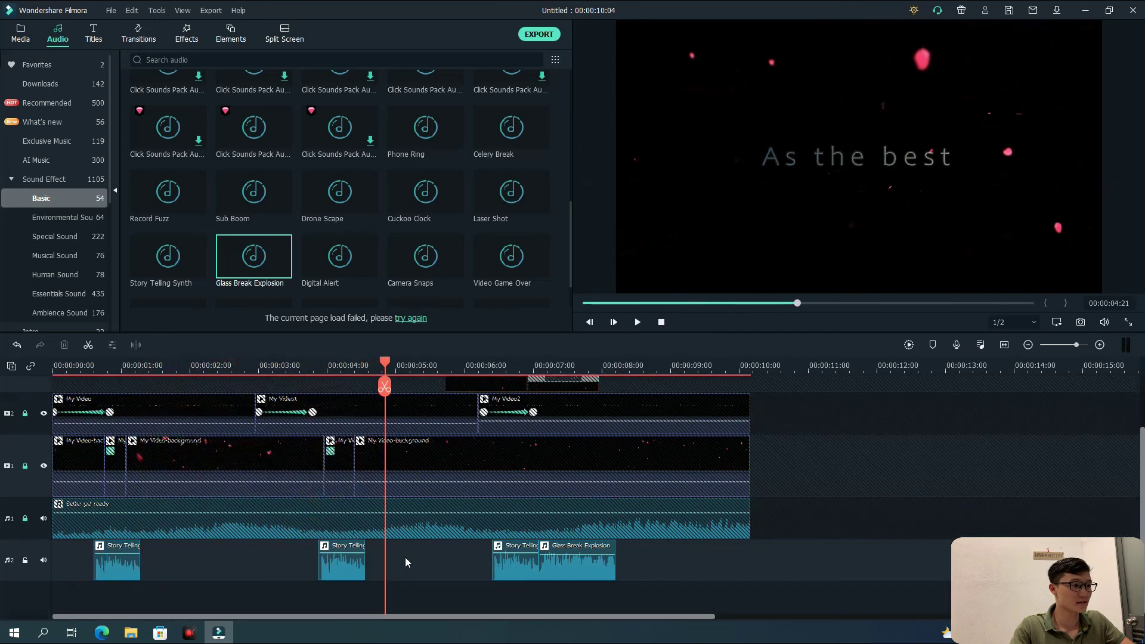
left_click_drag(359, 543, 343, 561)
left_click(340, 574)
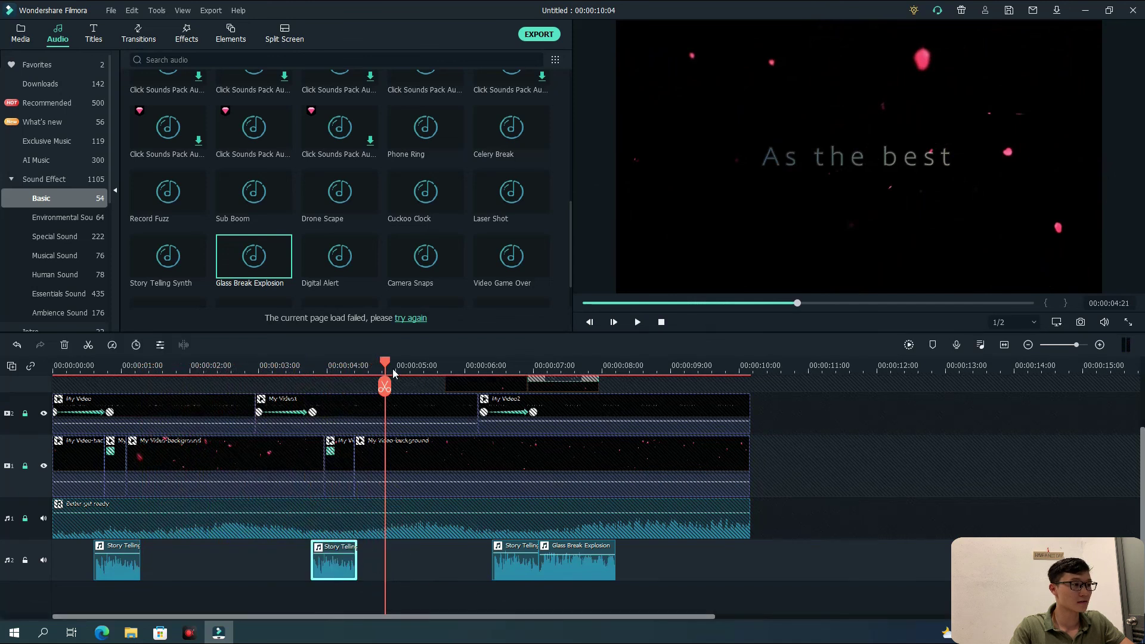
Play the video from about 00:00:03:00 and again from the start to check the sound timing against the titles and shakes
left_click_drag(386, 363, 266, 365)
left_click(637, 321)
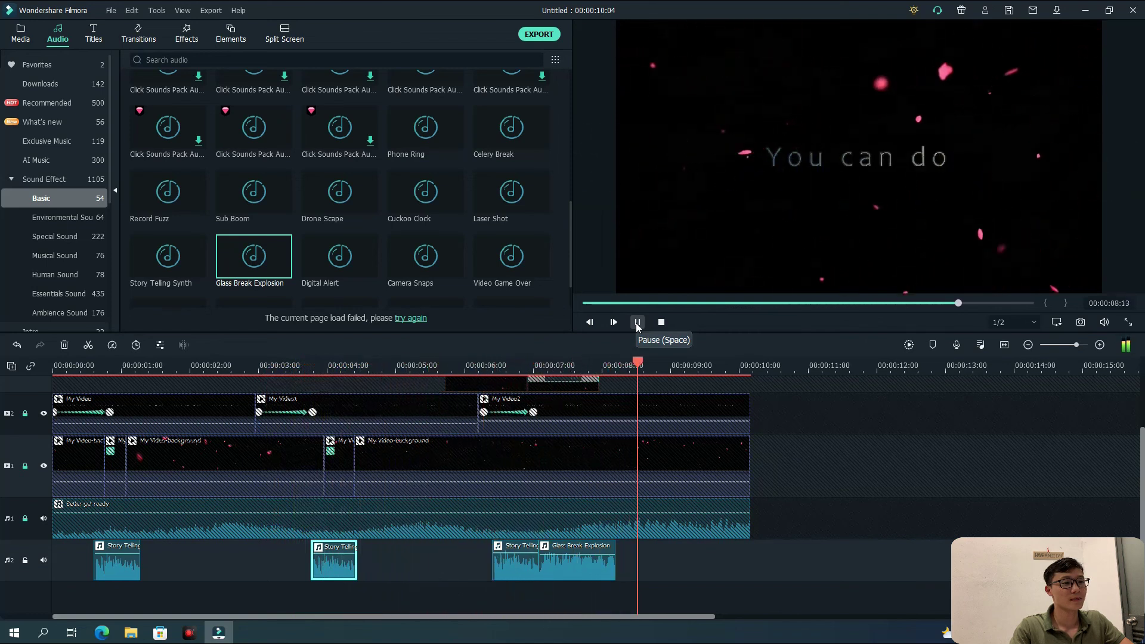
left_click(637, 322)
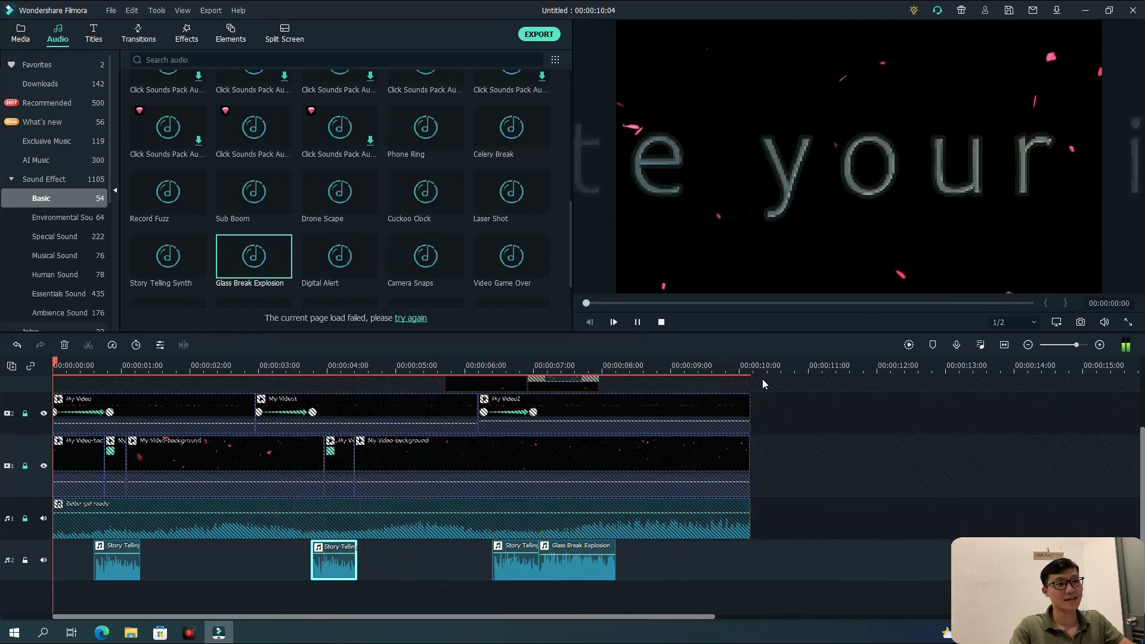
left_click(638, 322)
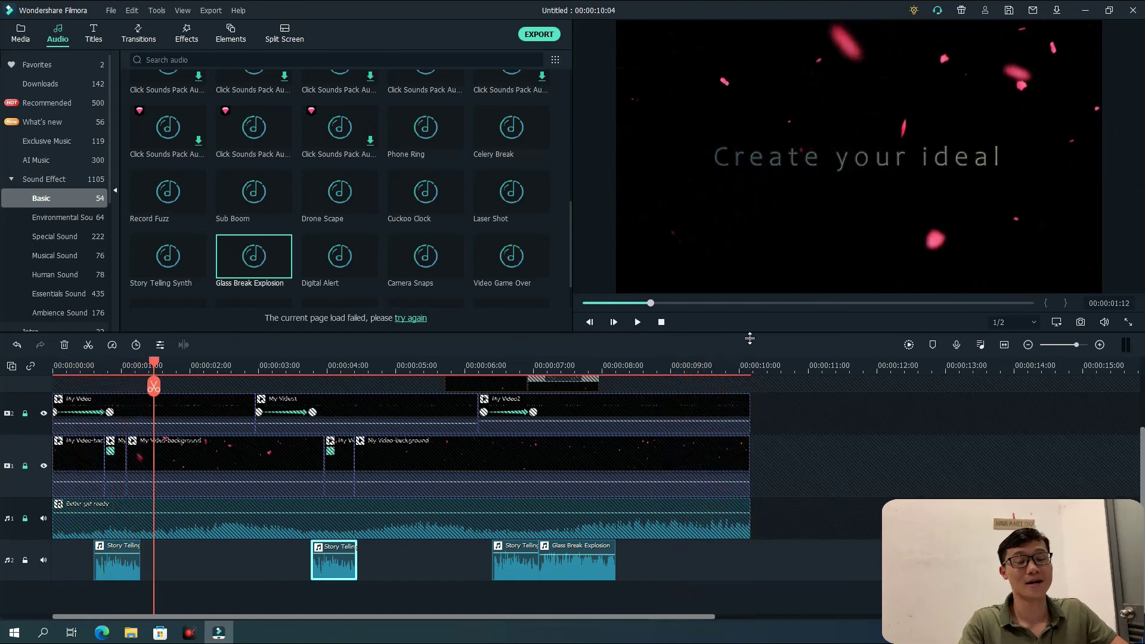